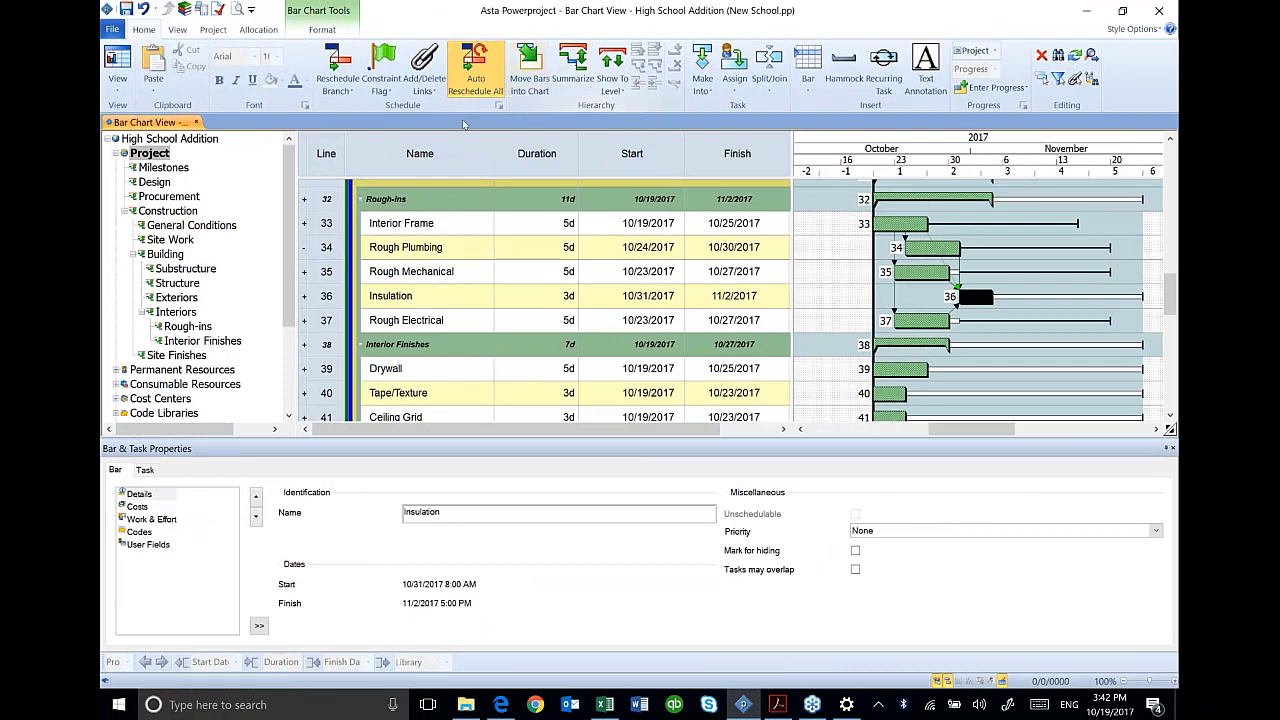
- Turn on Link Tasks Mode and move the Drywall bar to start on 11/3
left_click(431, 91)
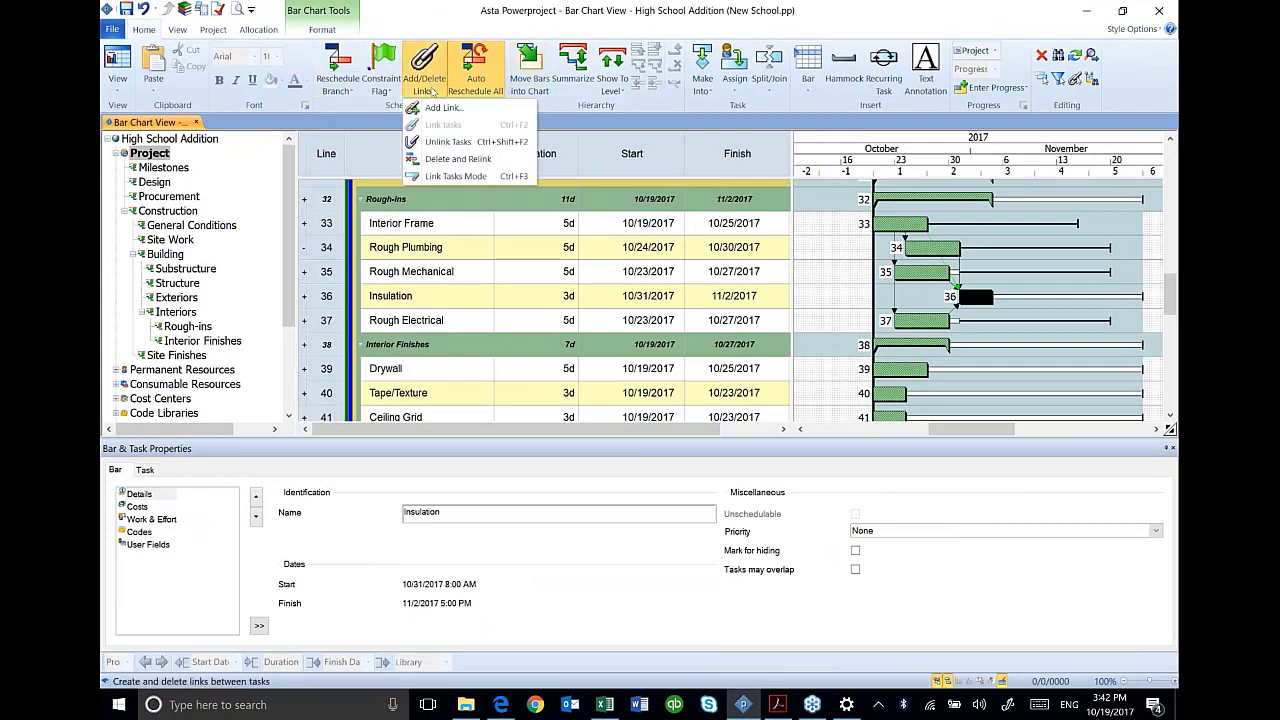
left_click(471, 103)
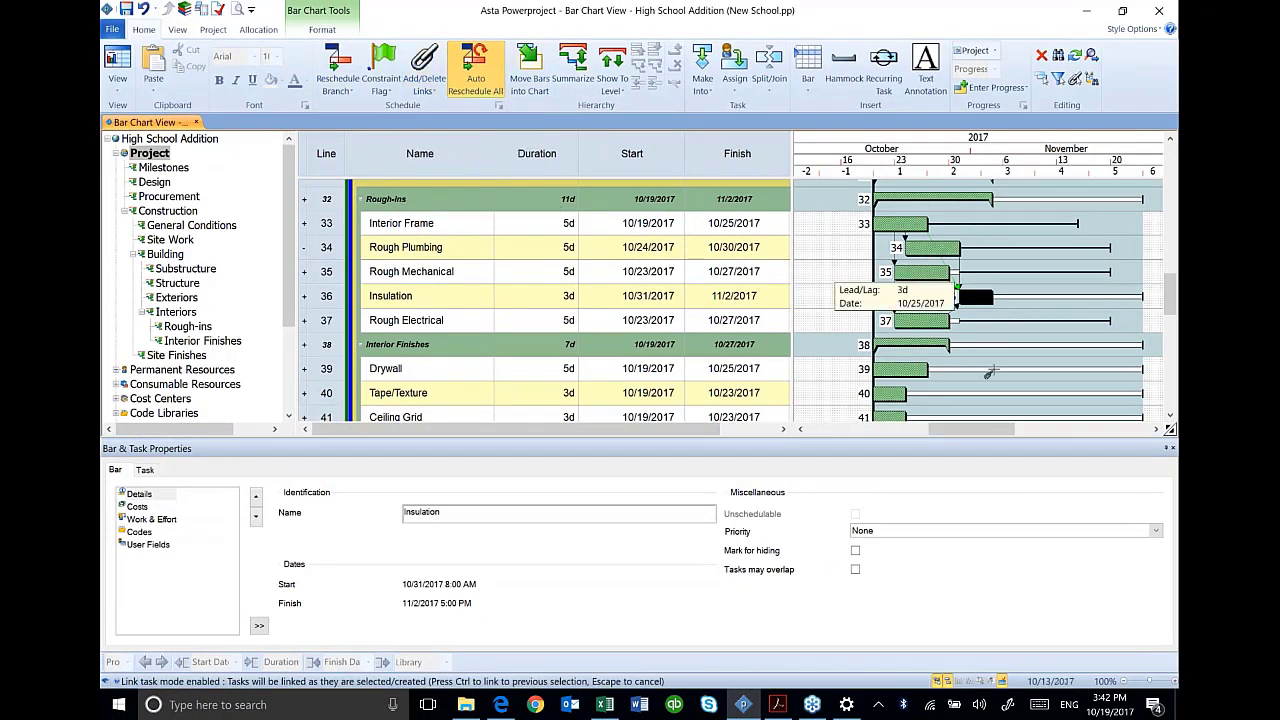
scroll(1030, 344, "down", 1)
scroll(1030, 344, "down", 5)
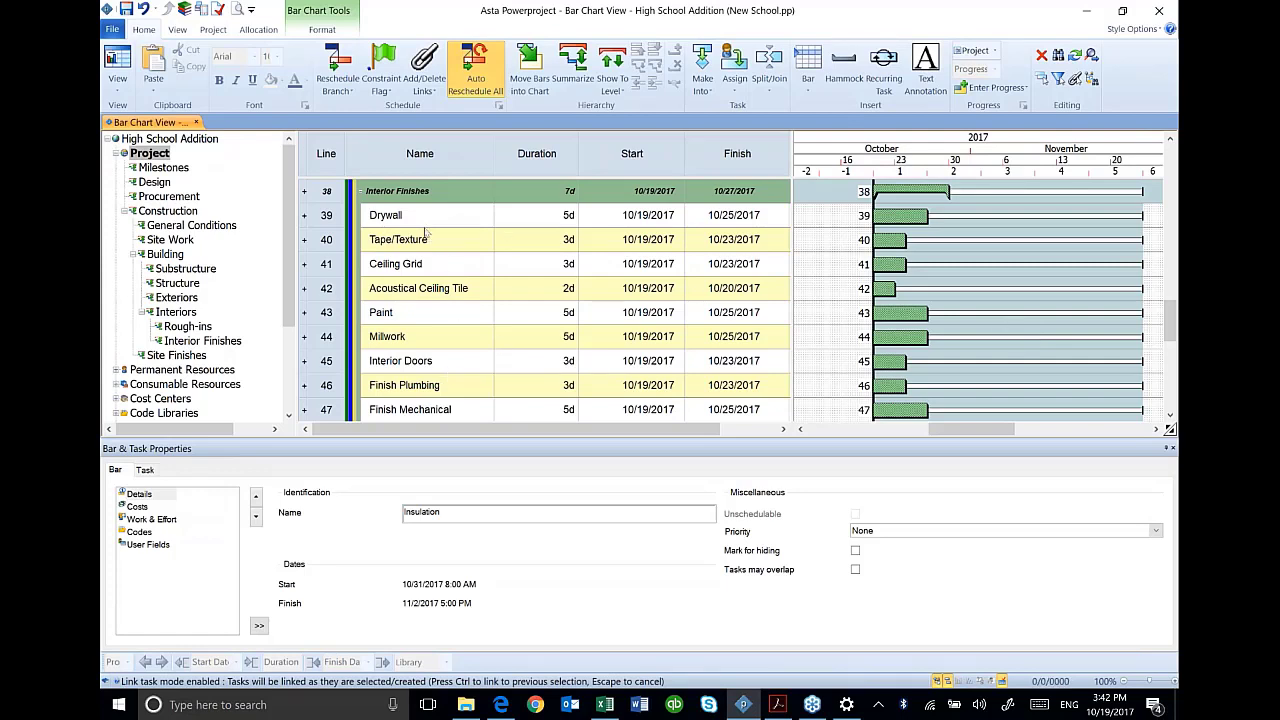
left_click(907, 213)
left_click_drag(907, 213, 1025, 215)
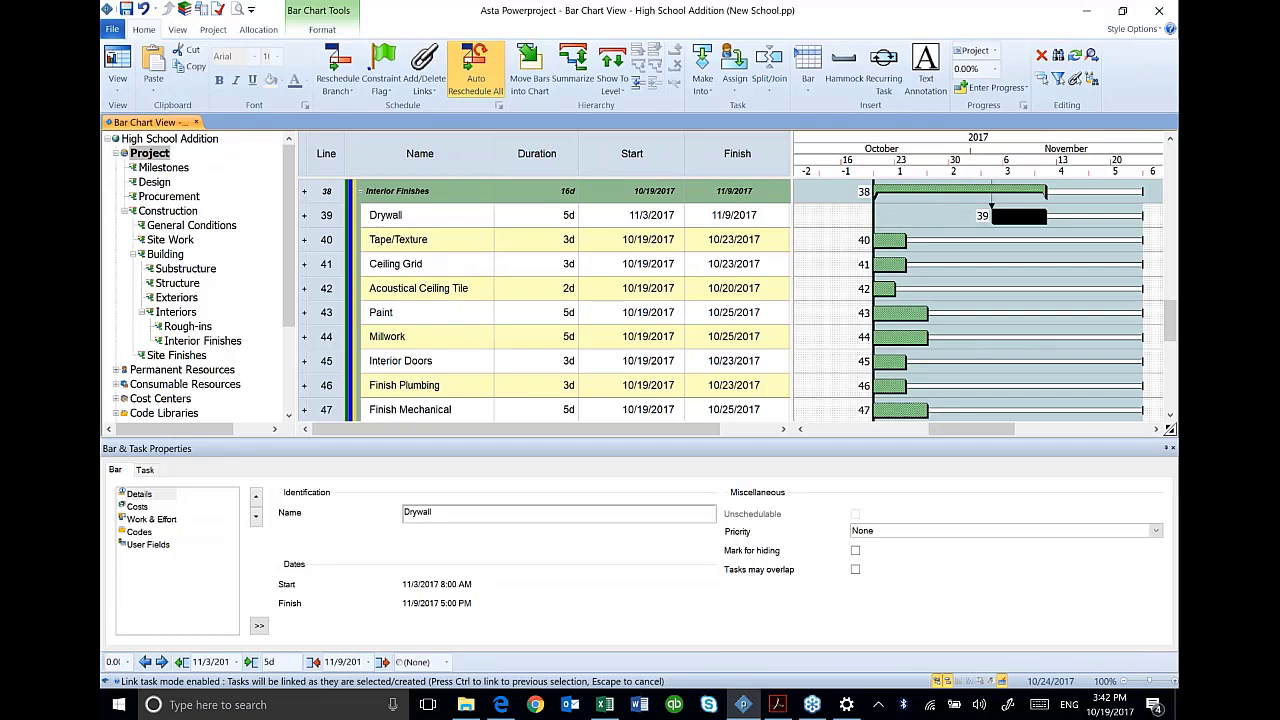
- Link Tape/Texture after Drywall and Paint after Tape/Texture, moving Paint to 11/15–11/21/2017
left_click(889, 240)
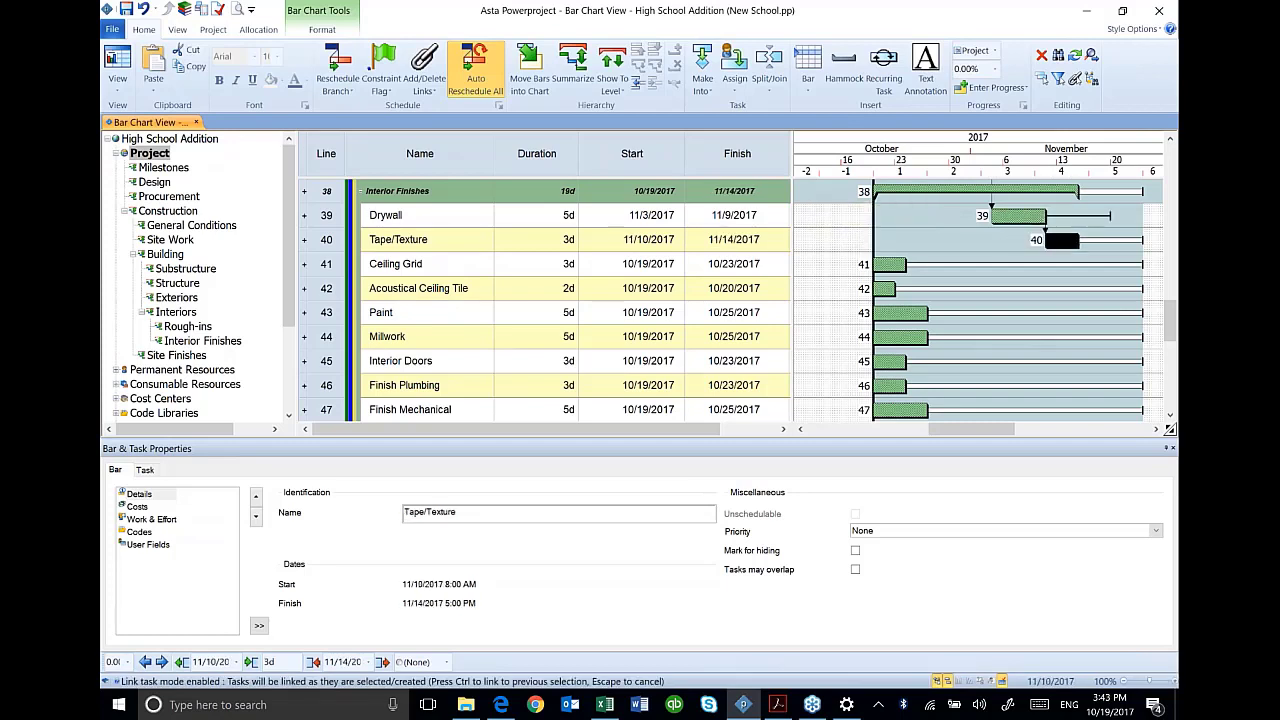
left_click_drag(1062, 241, 972, 280)
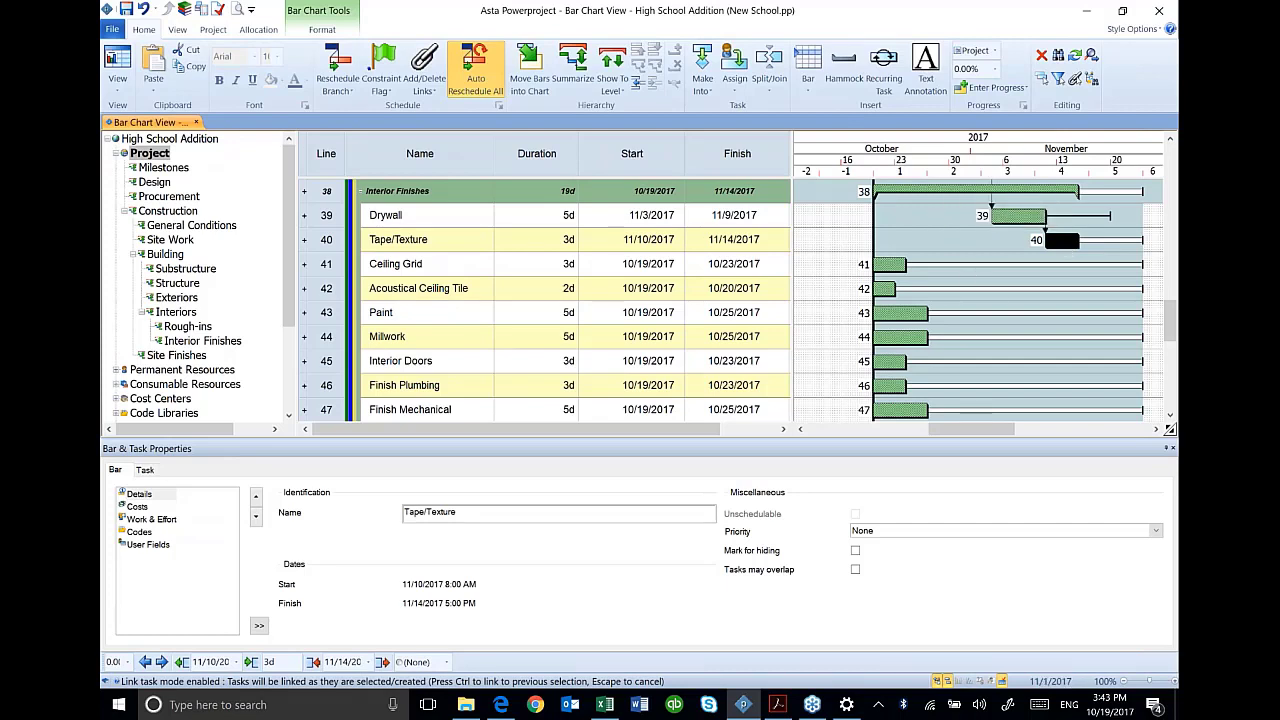
left_click(893, 313)
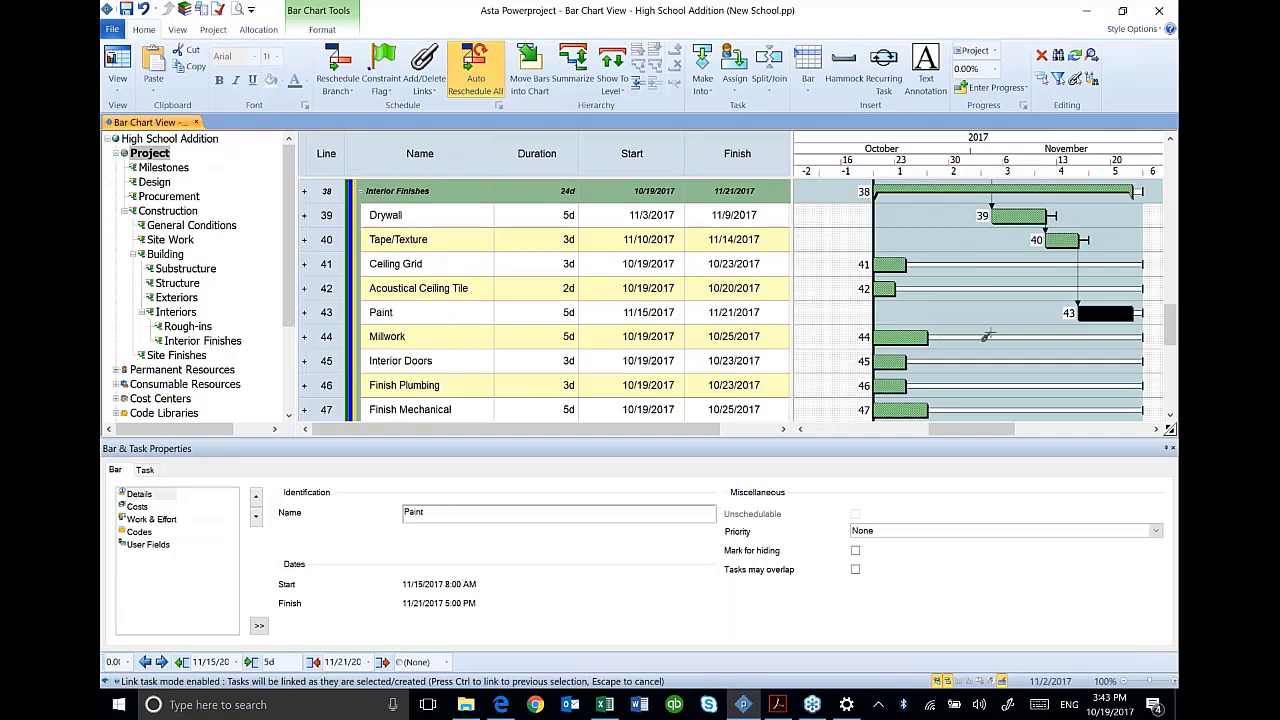
scroll(986, 337, "down", 1)
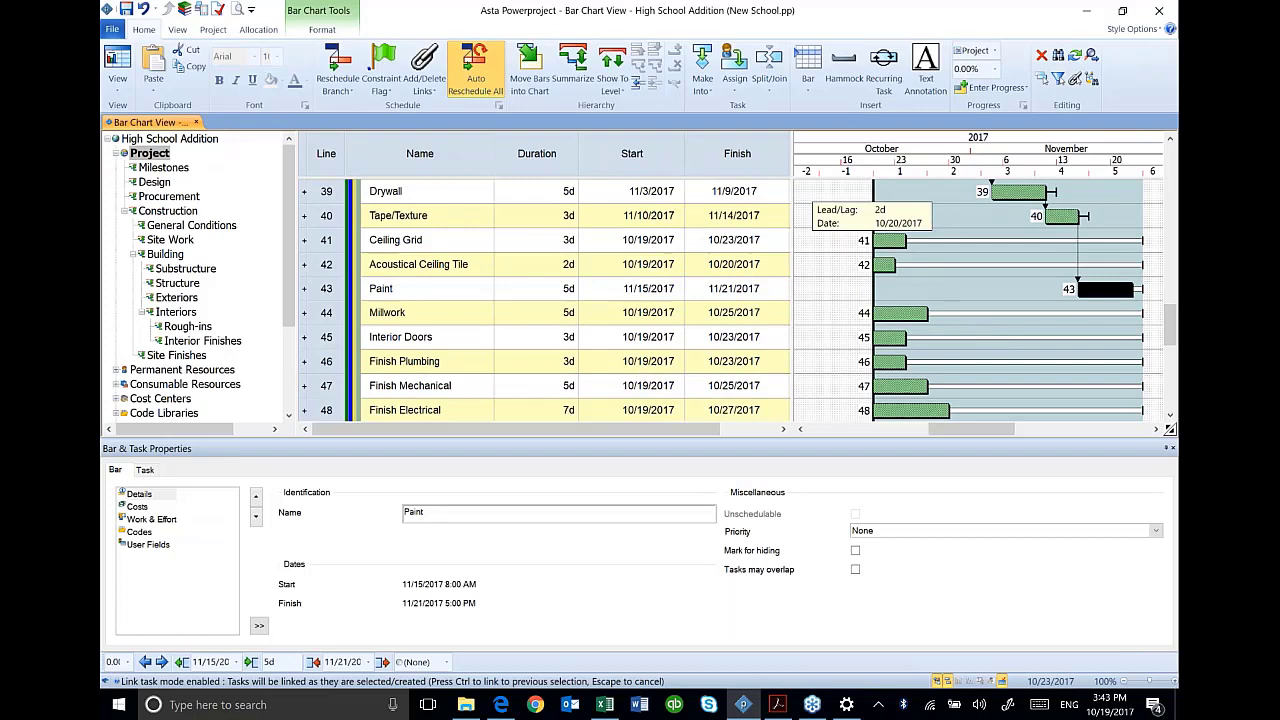
- Link Ceiling Grid after Paint, then Finish Mechanical and Acoustical Ceiling Tile, with the timescale compressed through December
left_click(889, 240)
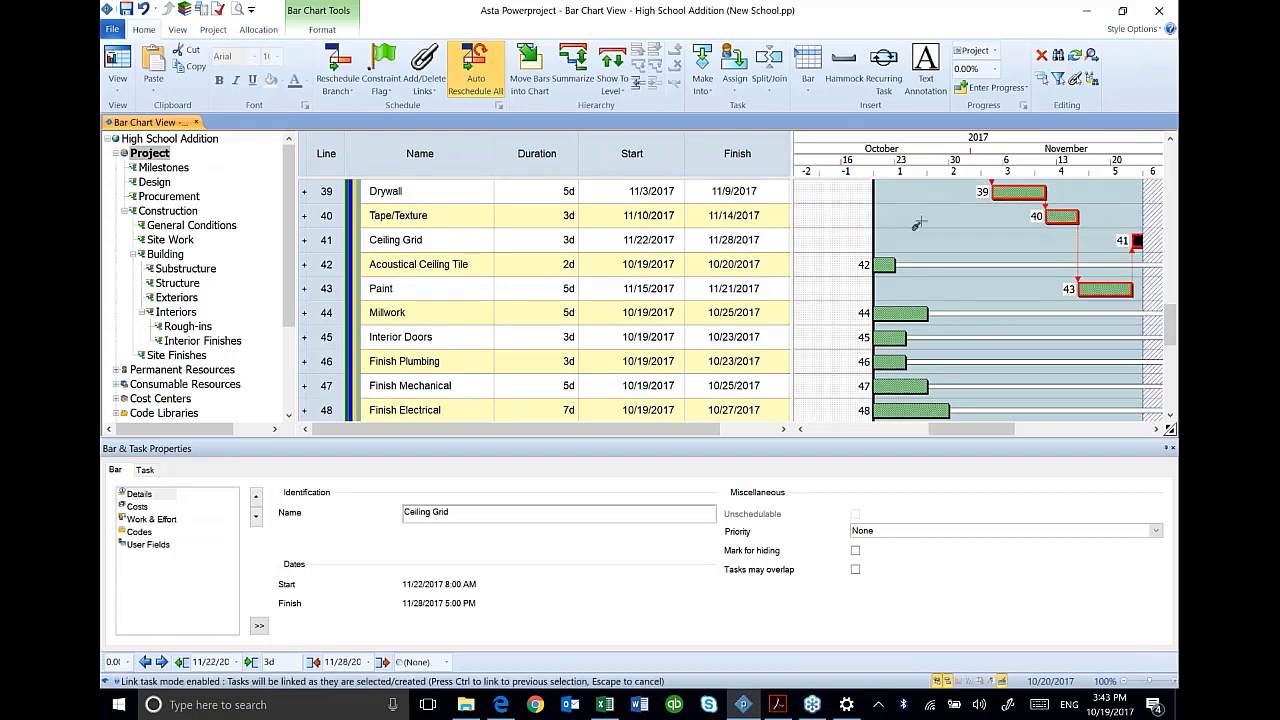
left_click_drag(981, 172, 908, 172)
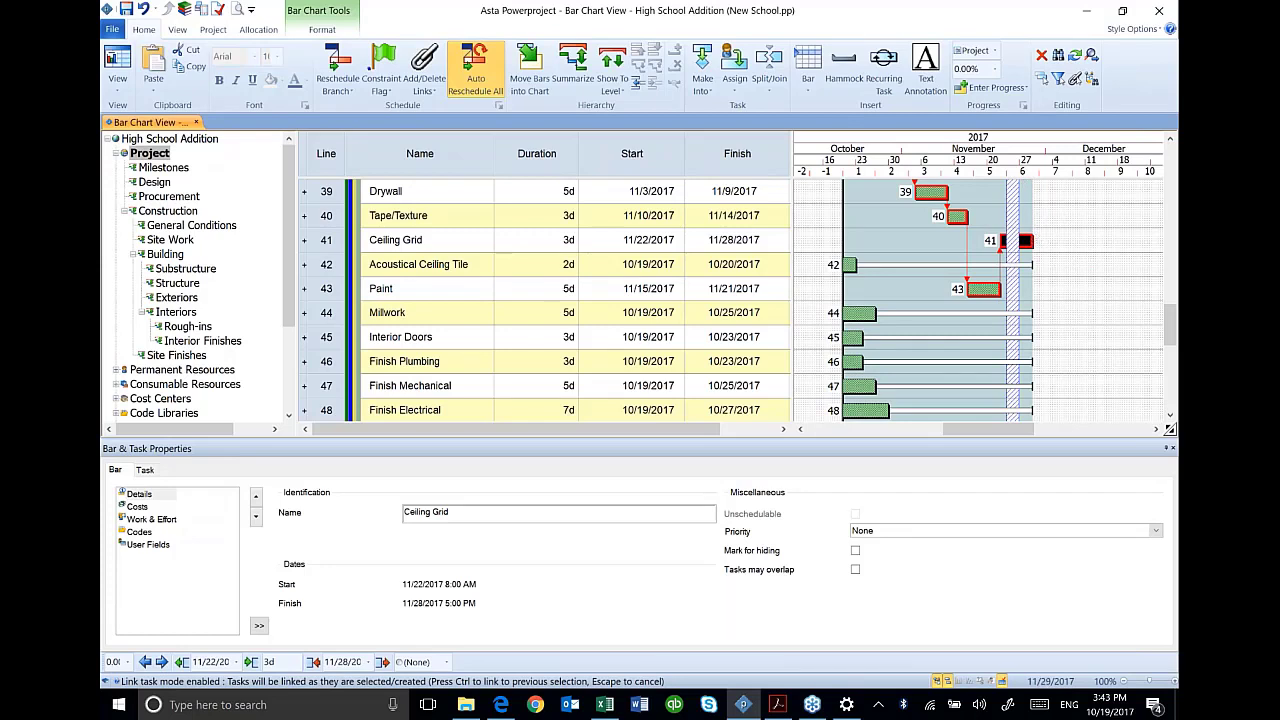
left_click(860, 385)
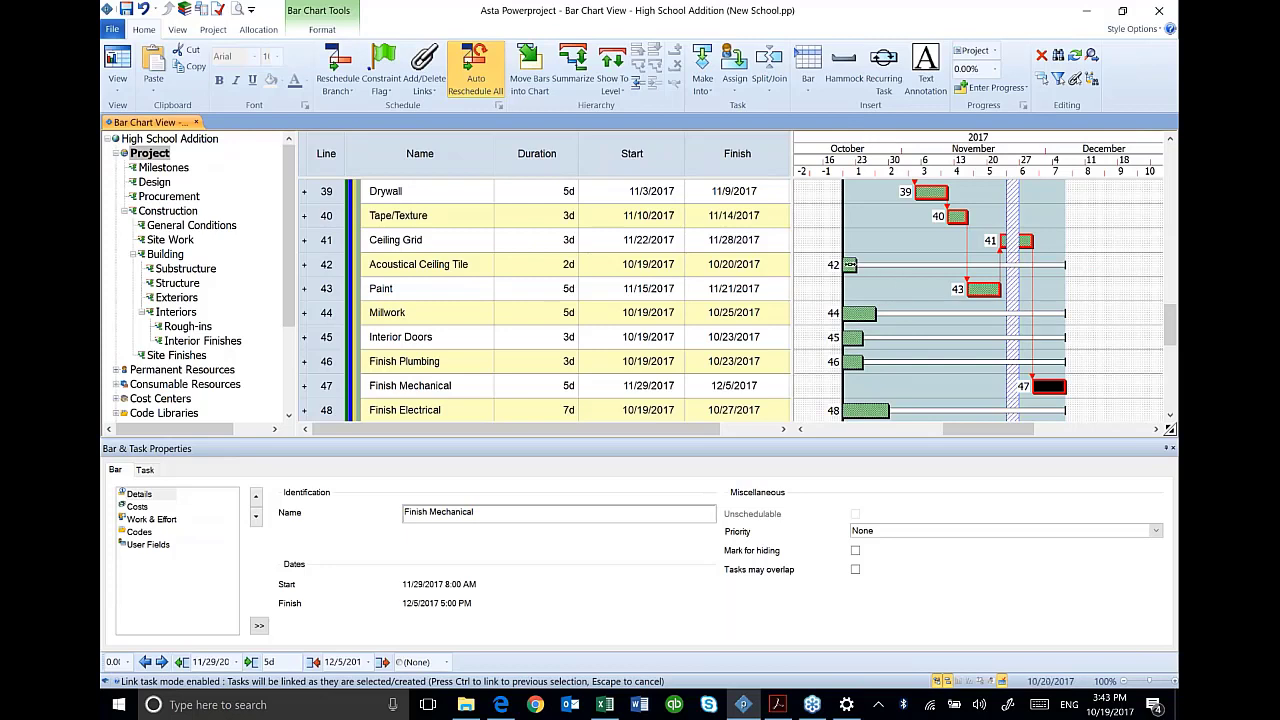
left_click(849, 264)
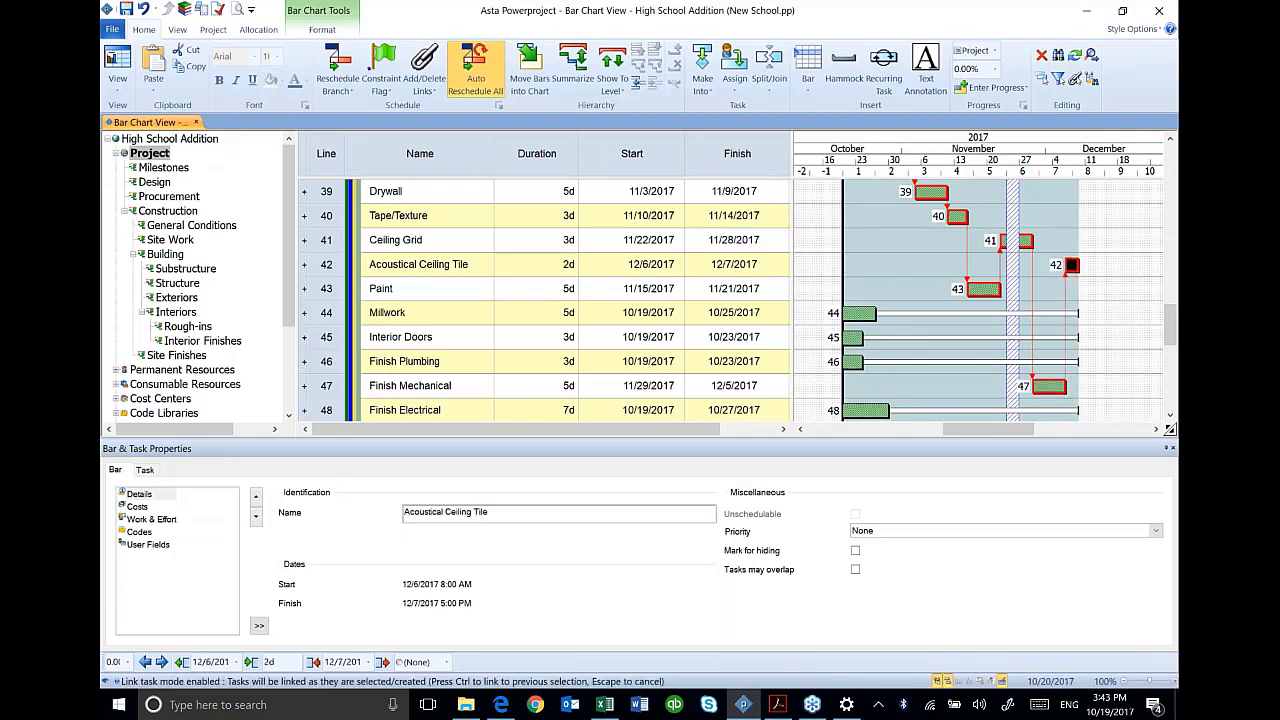
- Chain Flooring, Millwork, Interior Doors and Test & Balance in order, ending Test & Balance on 1/4/2018
scroll(924, 344, "down", 2)
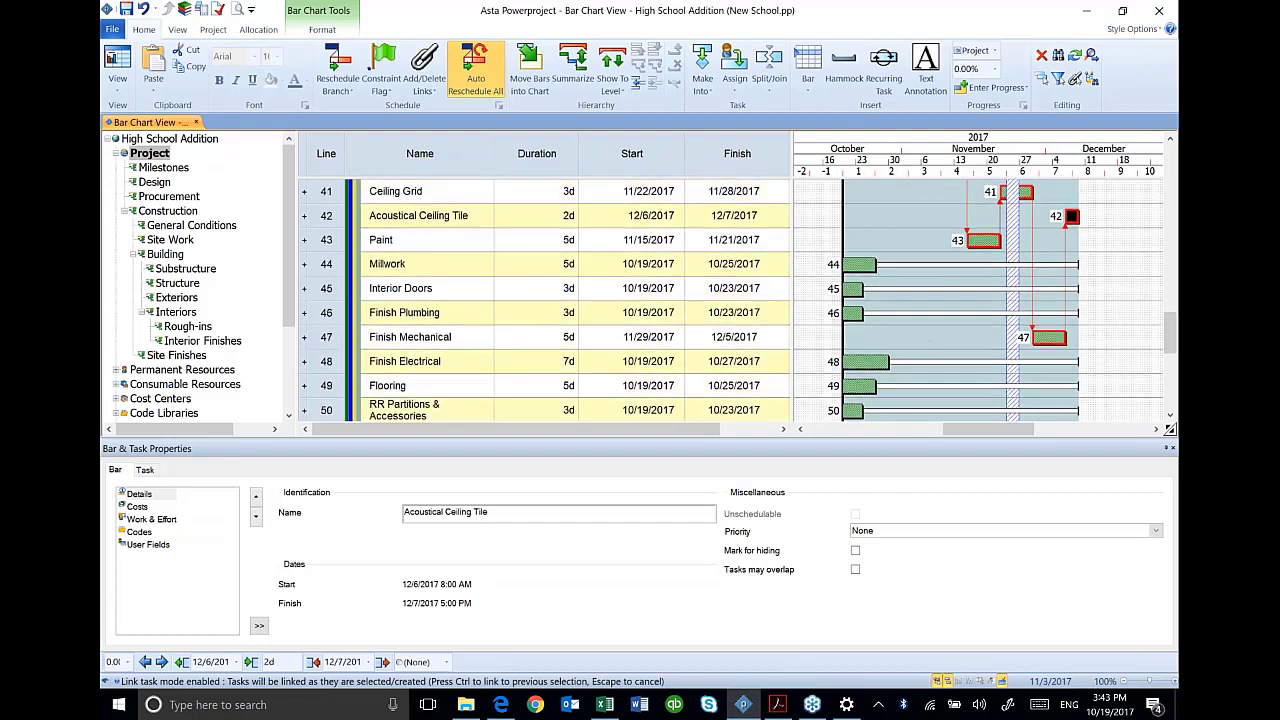
left_click(858, 385)
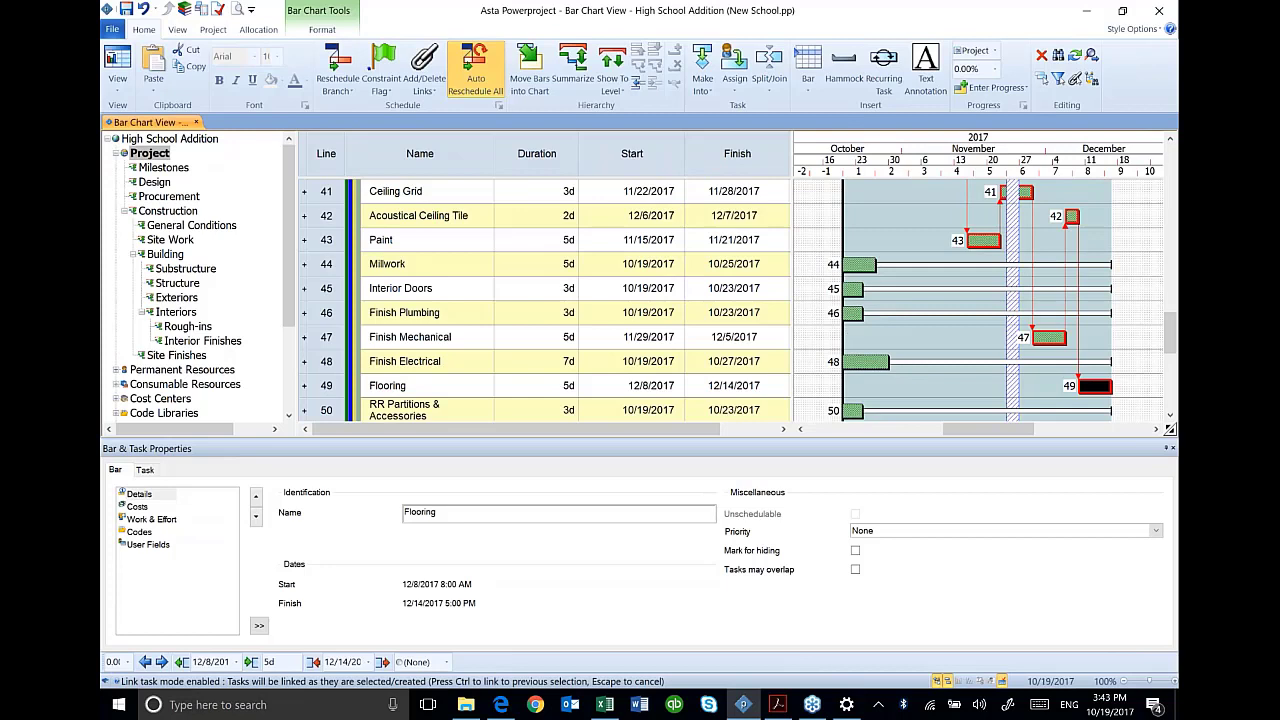
left_click(853, 265)
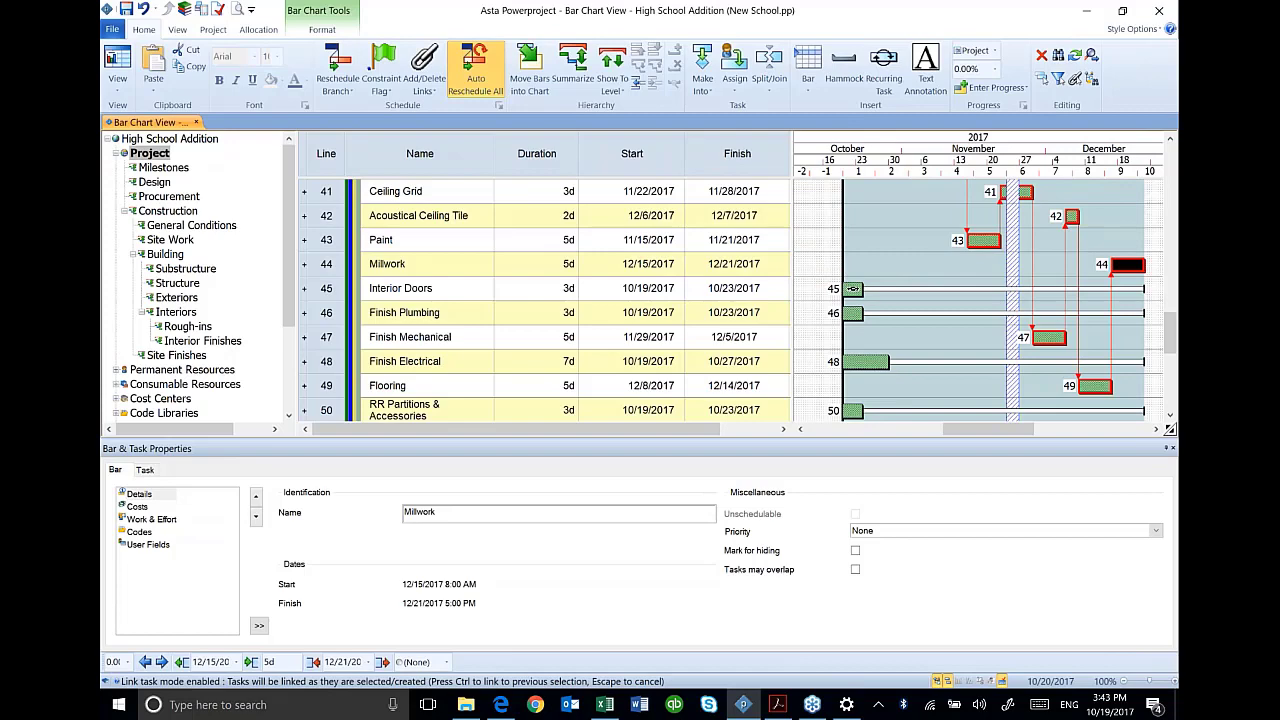
left_click(853, 288)
scroll(943, 349, "down", 1)
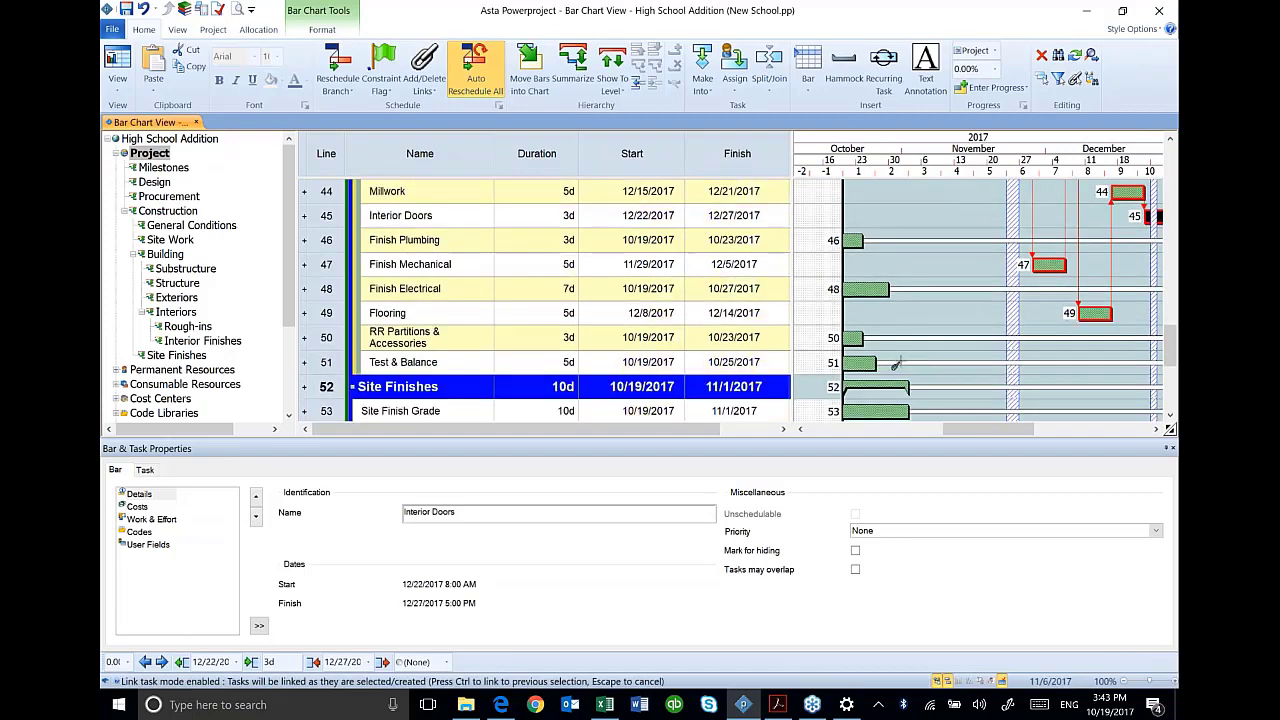
left_click(862, 363)
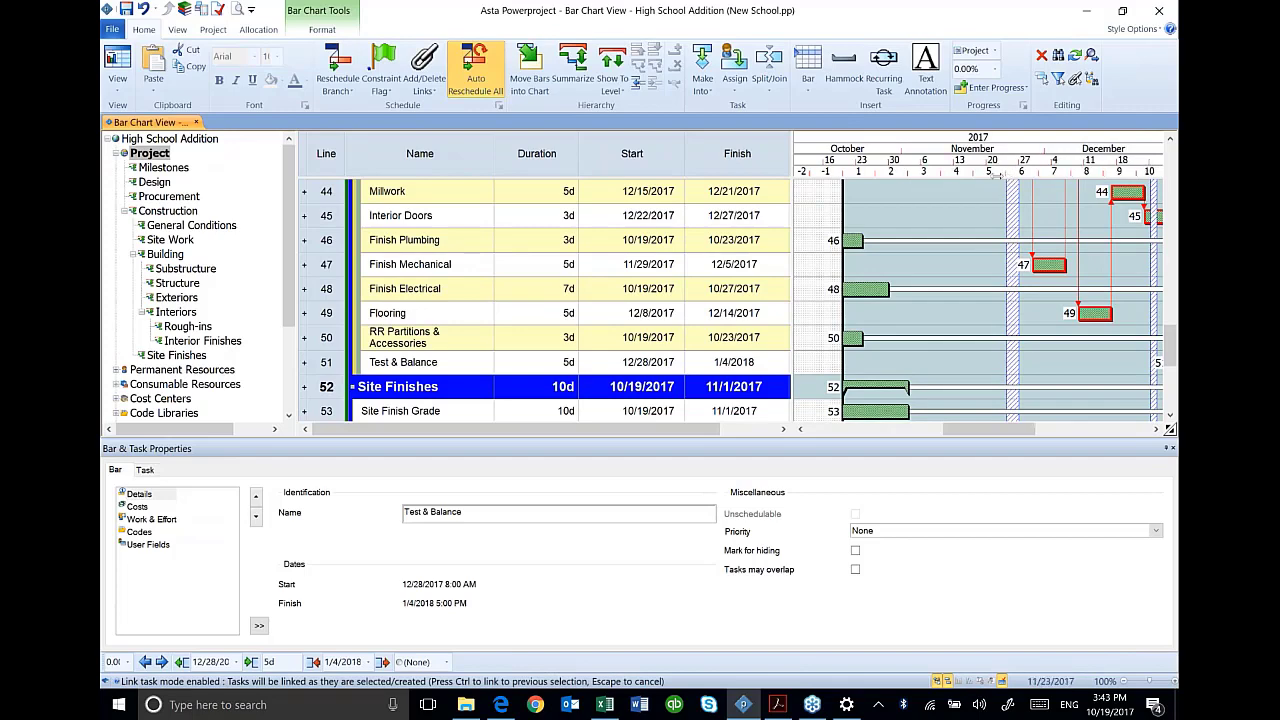
left_click_drag(997, 175, 940, 175)
scroll(1058, 335, "up", 1)
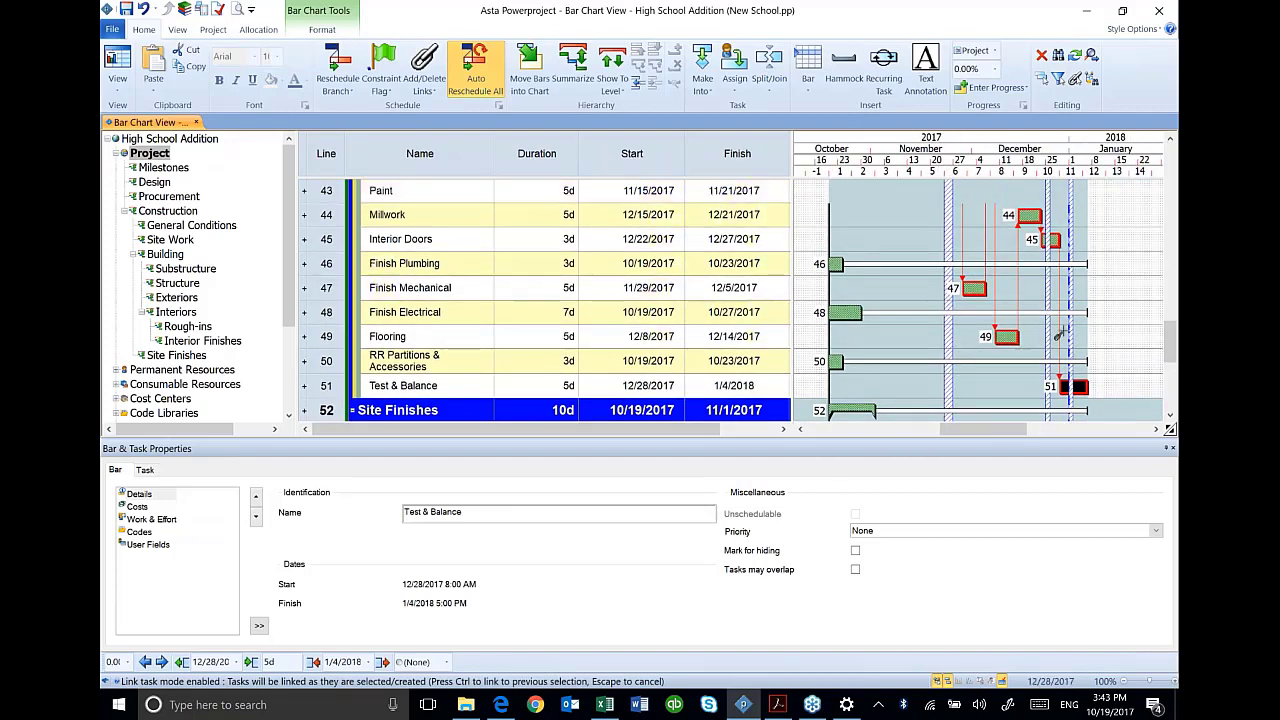
scroll(1058, 335, "up", 4)
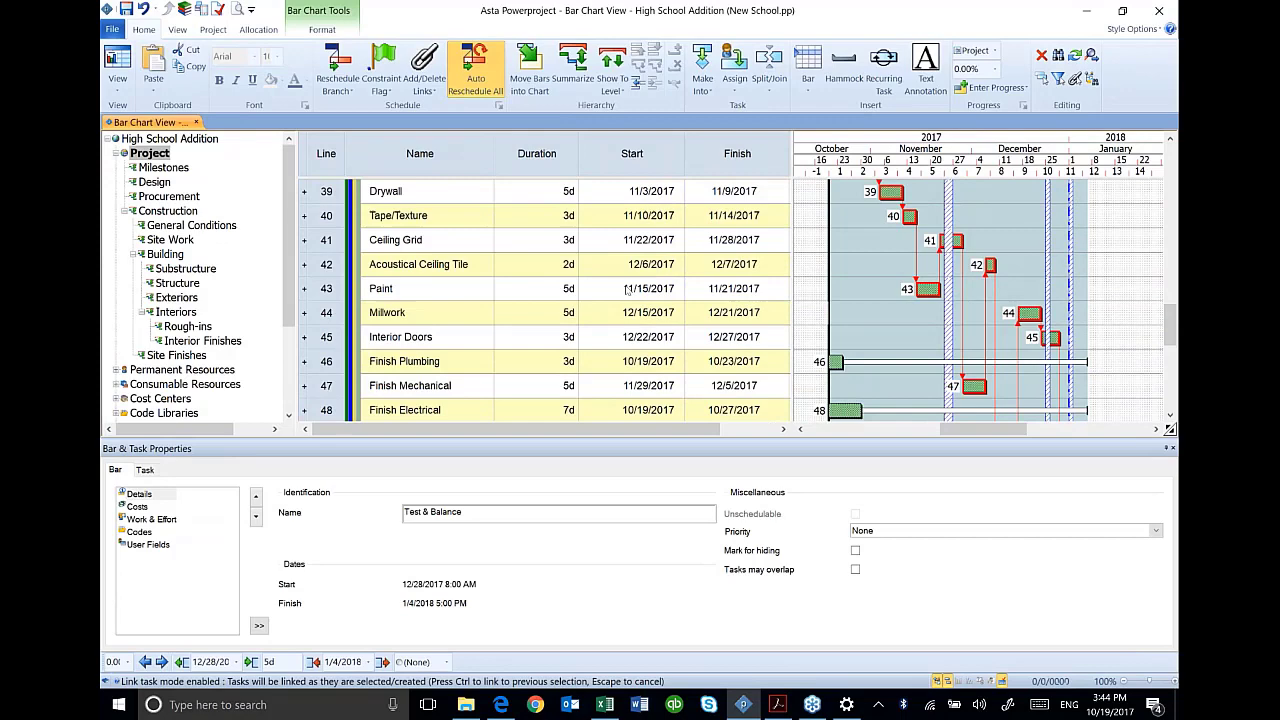
- Link Finish Electrical after Ceiling Grid and Acoustical Ceiling Tile after Finish Electrical
scroll(1108, 293, "down", 3)
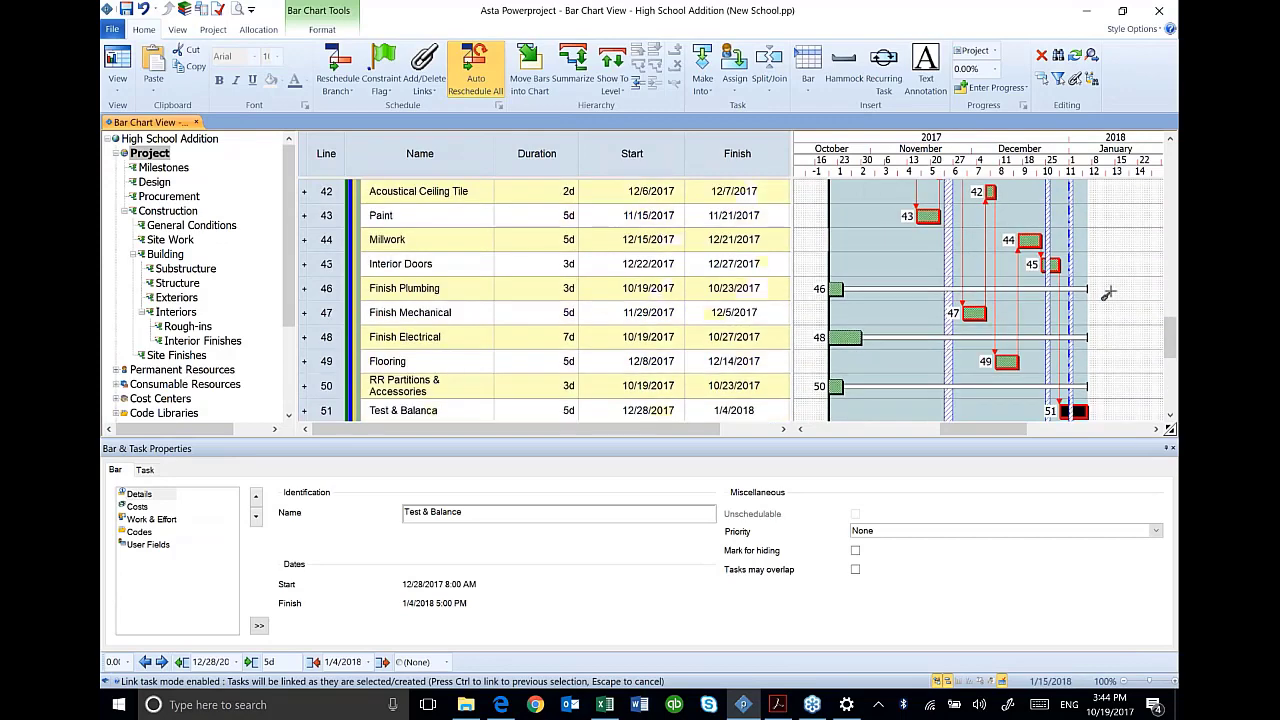
scroll(1108, 293, "down", 3)
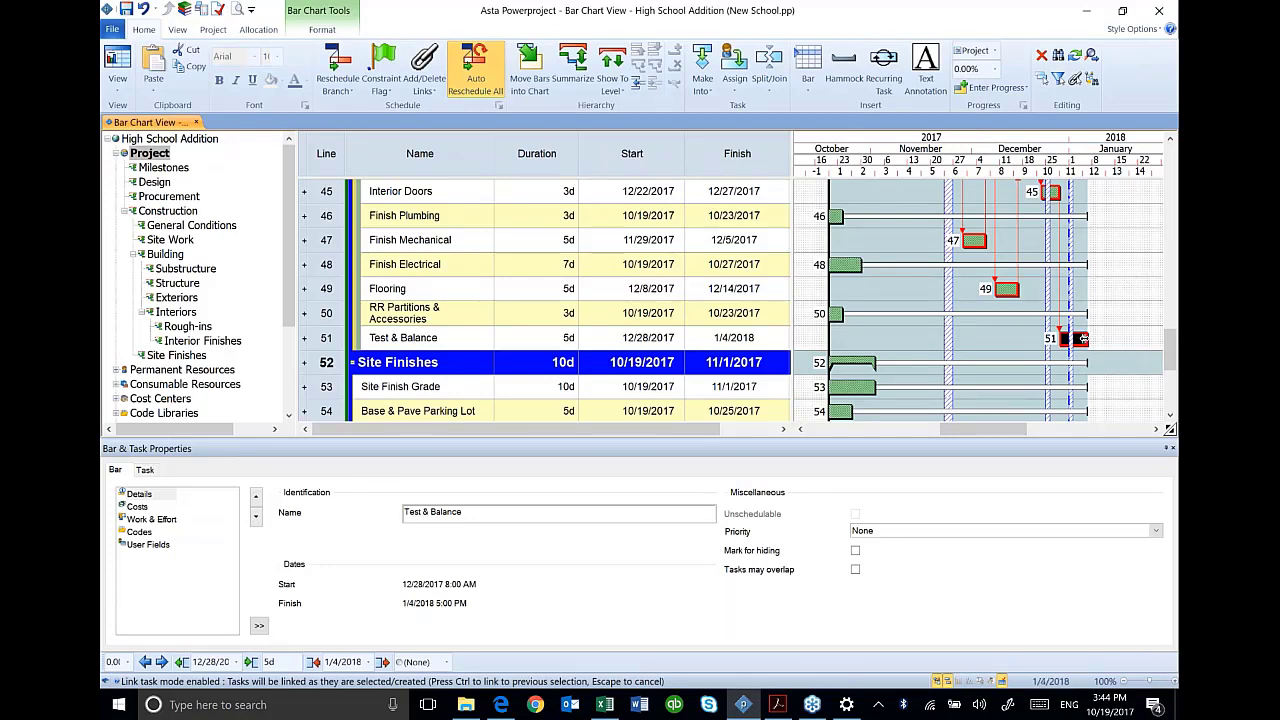
left_click(650, 240)
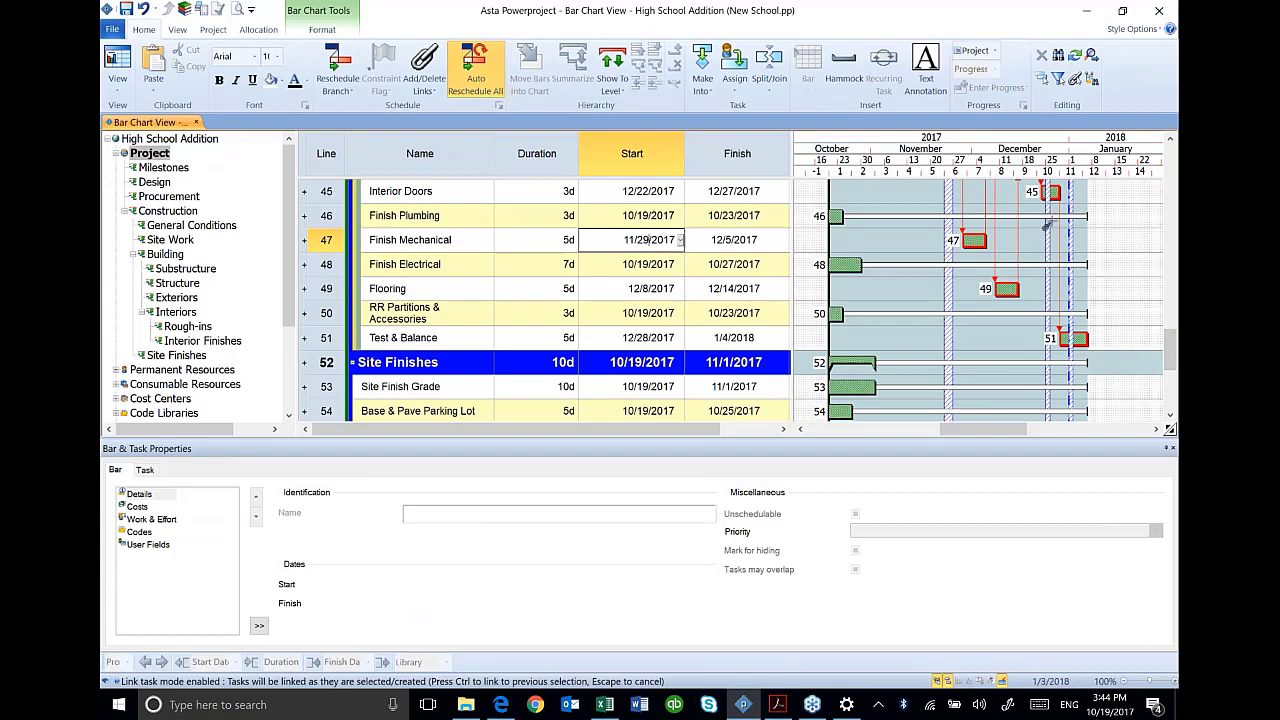
left_click(1170, 141)
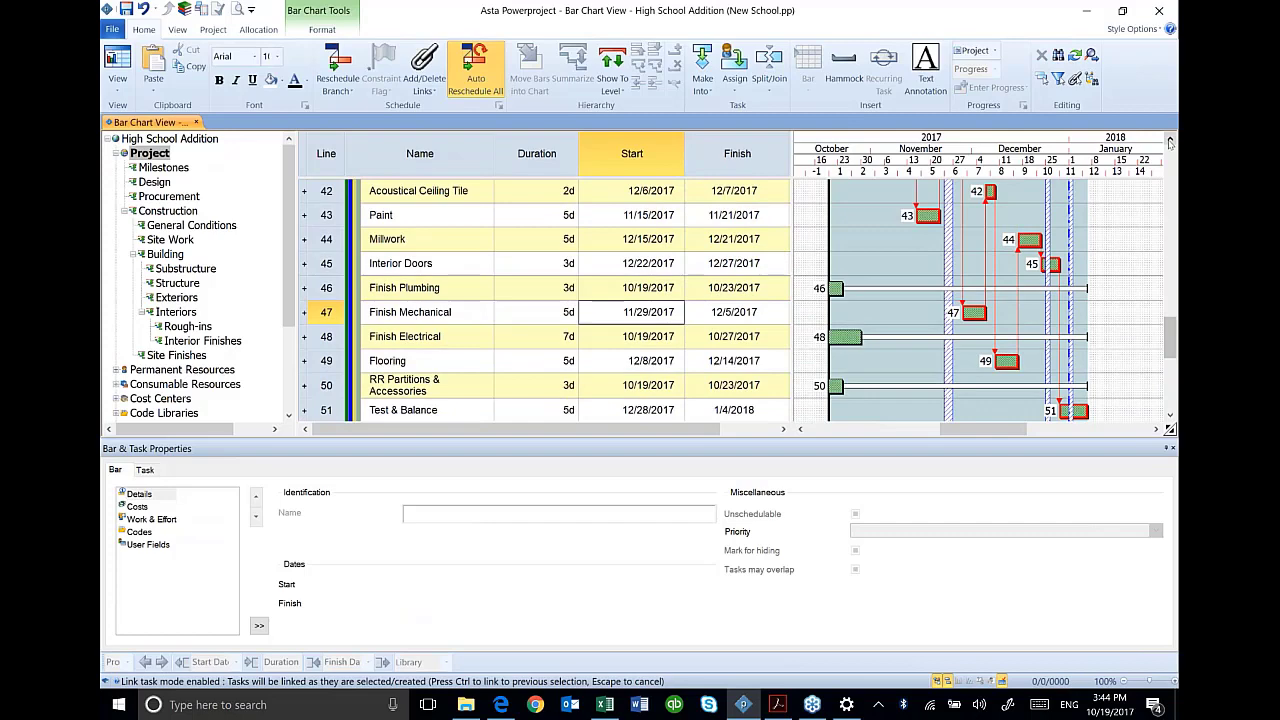
left_click(1170, 141)
left_click(1170, 141)
left_click(1170, 141)
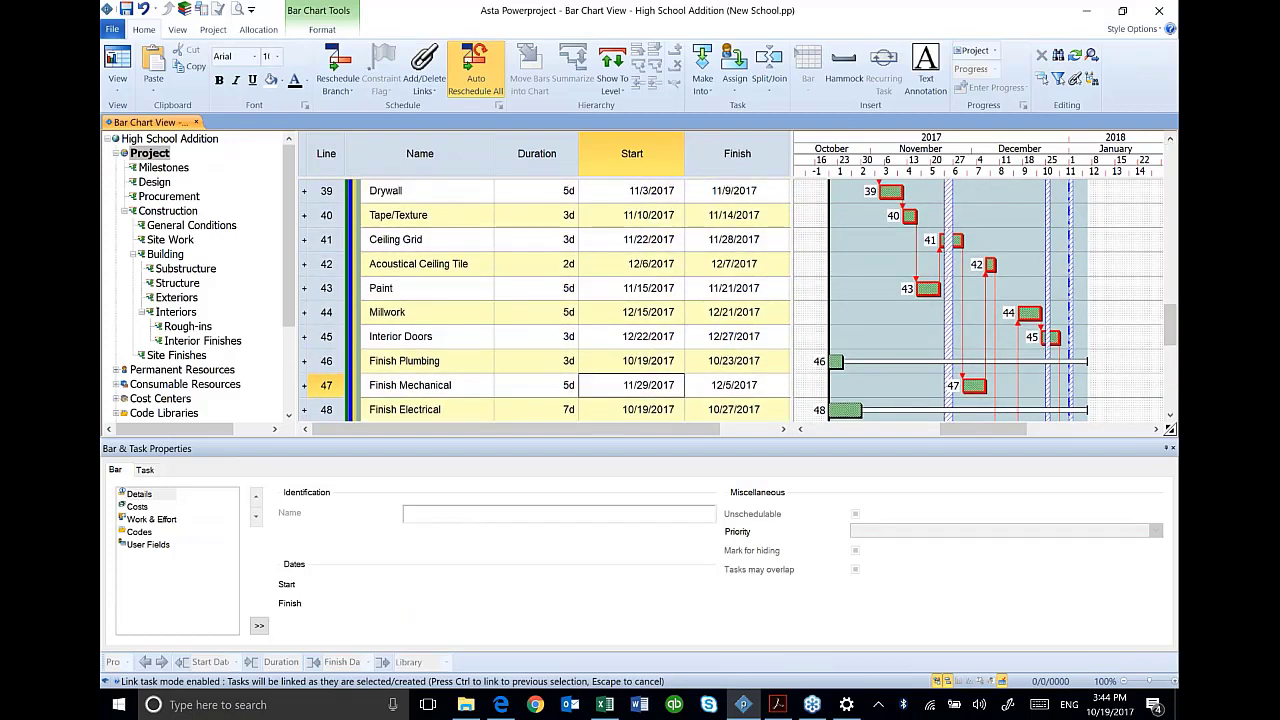
left_click(957, 240)
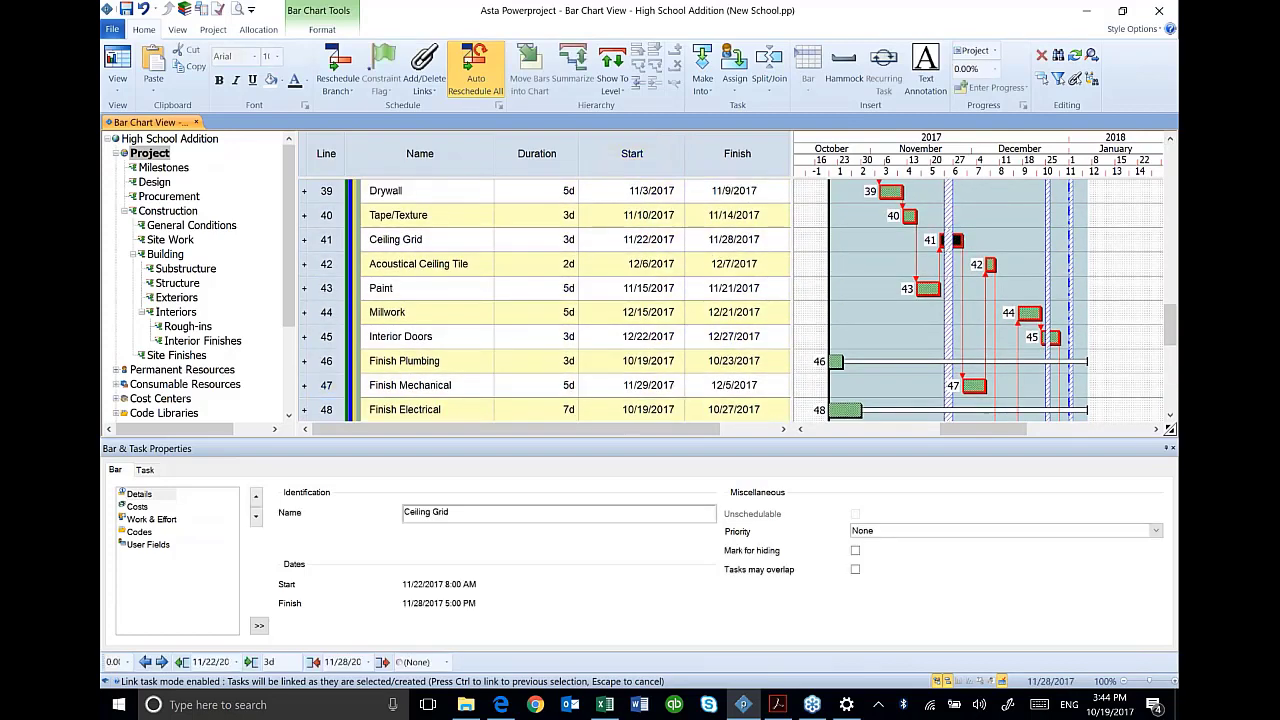
scroll(808, 335, "down", 2)
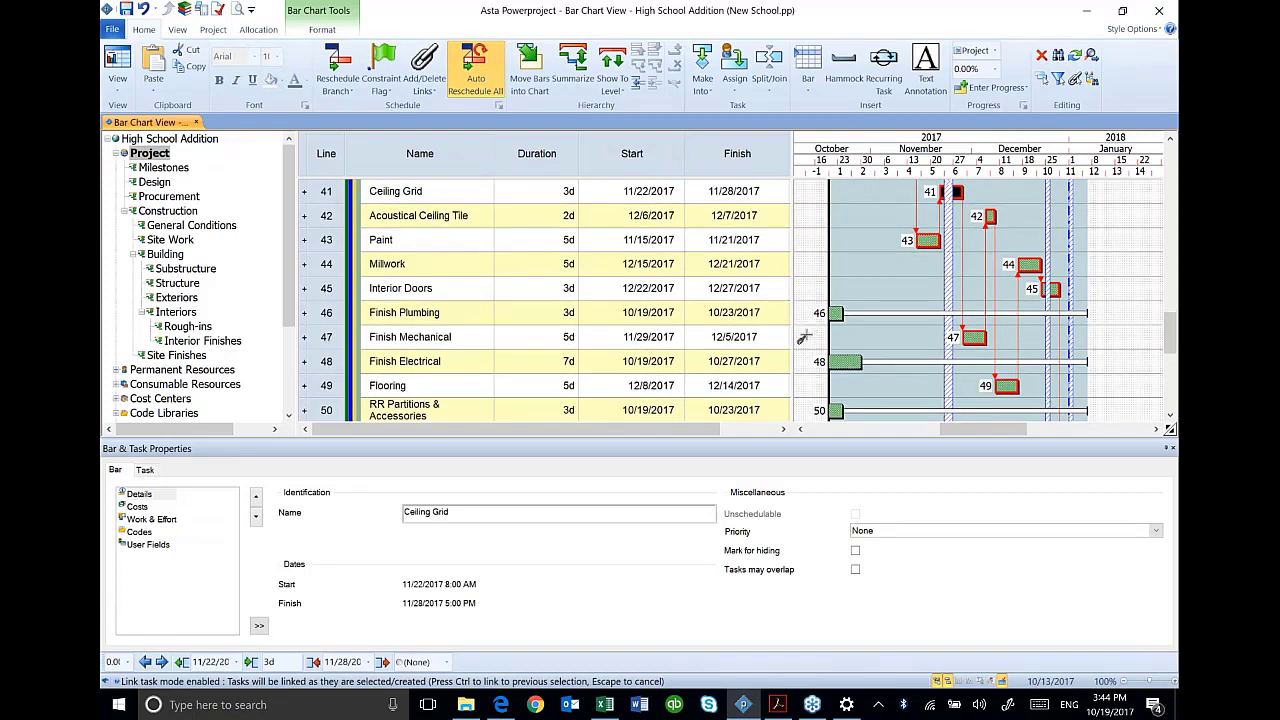
left_click(850, 360)
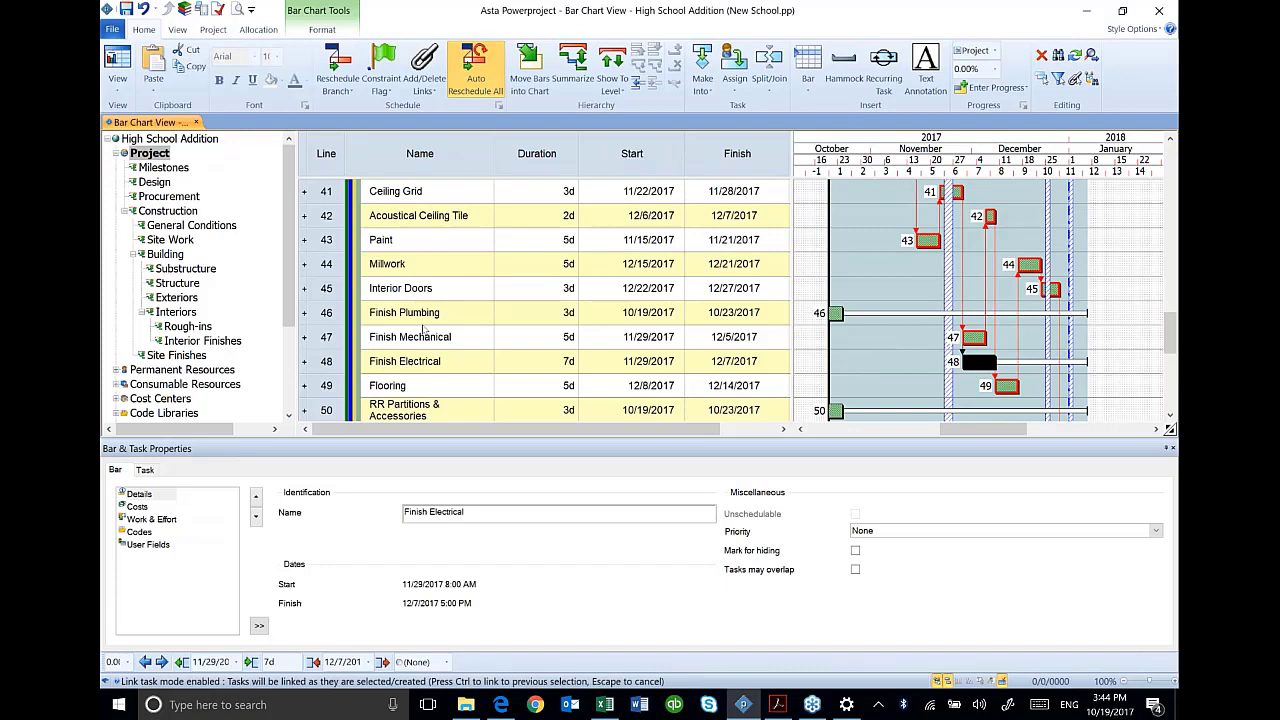
left_click(418, 195)
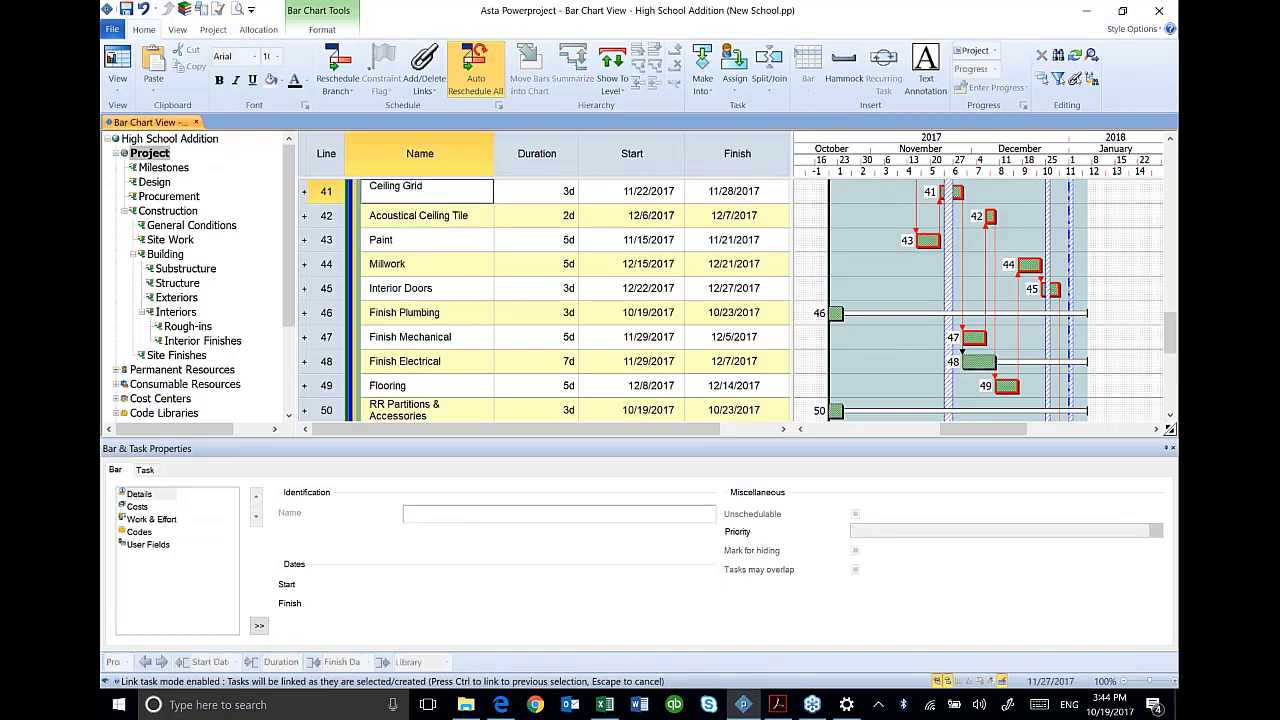
left_click(979, 362)
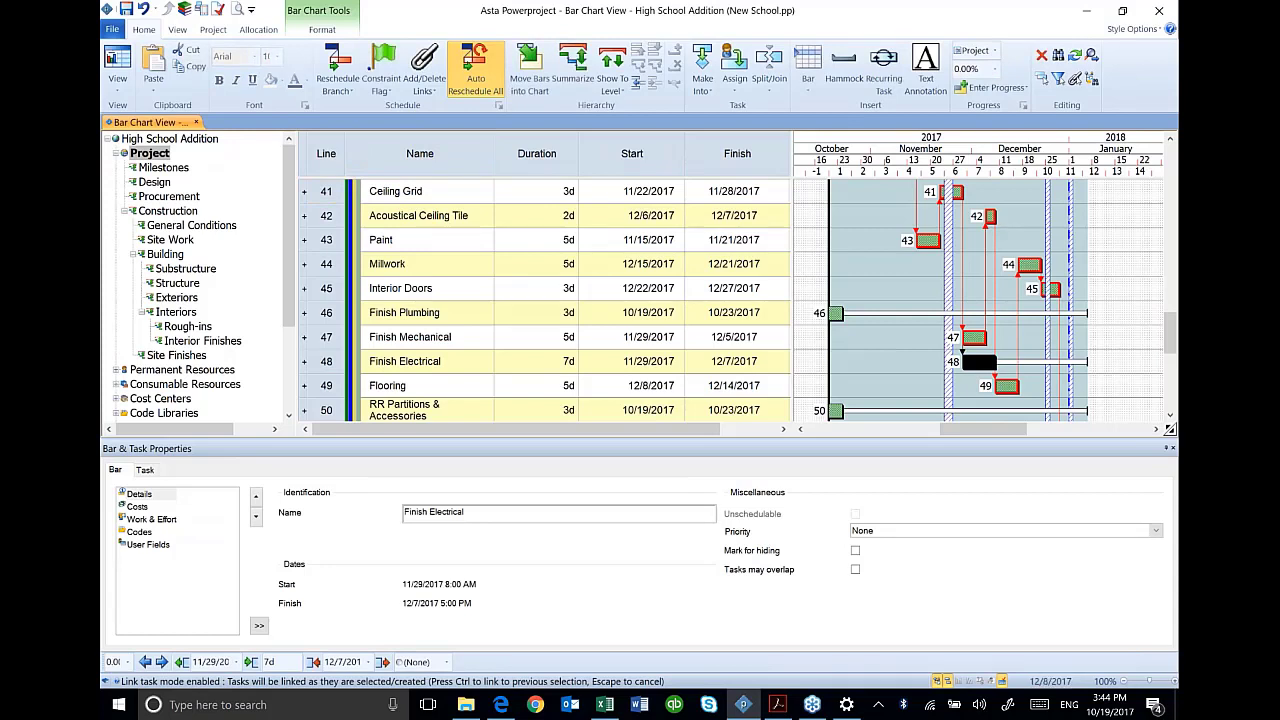
left_click(993, 216)
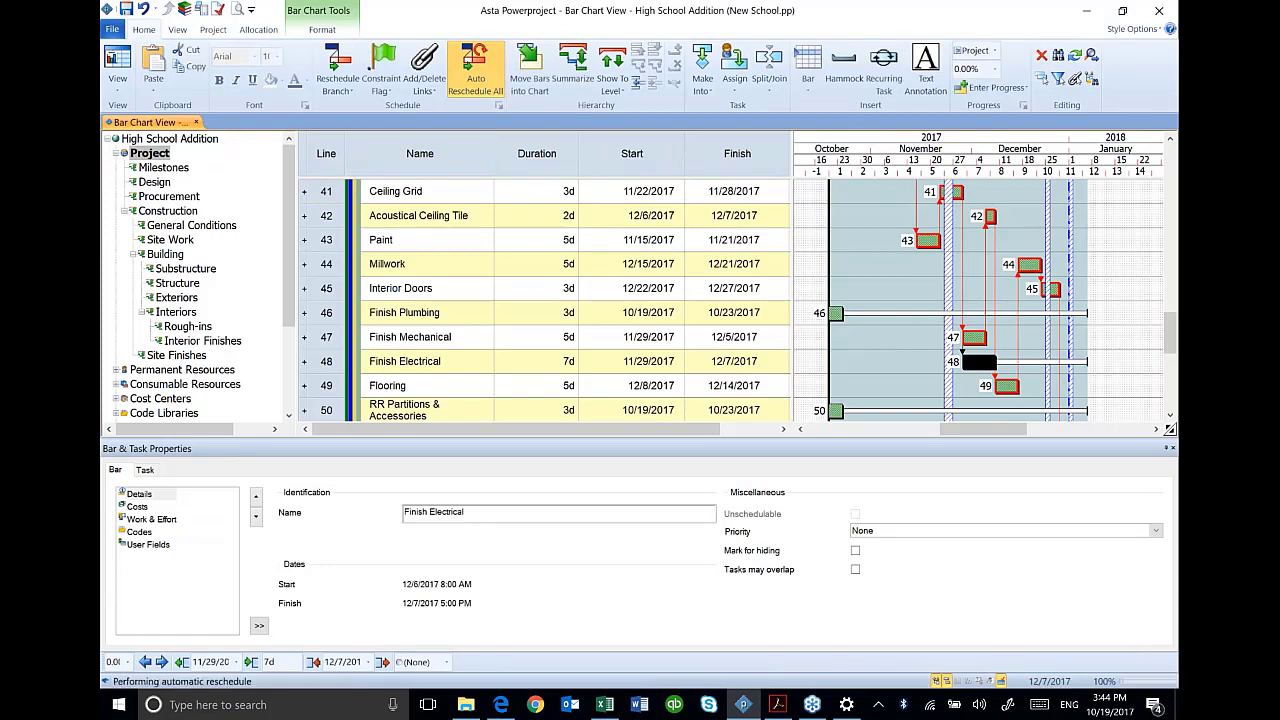
- Chain Flooring → Finish Plumbing → RR Partitions & Accessories → Test & Balance, pushing Test & Balance to 1/2–1/8/2018
left_click(640, 240)
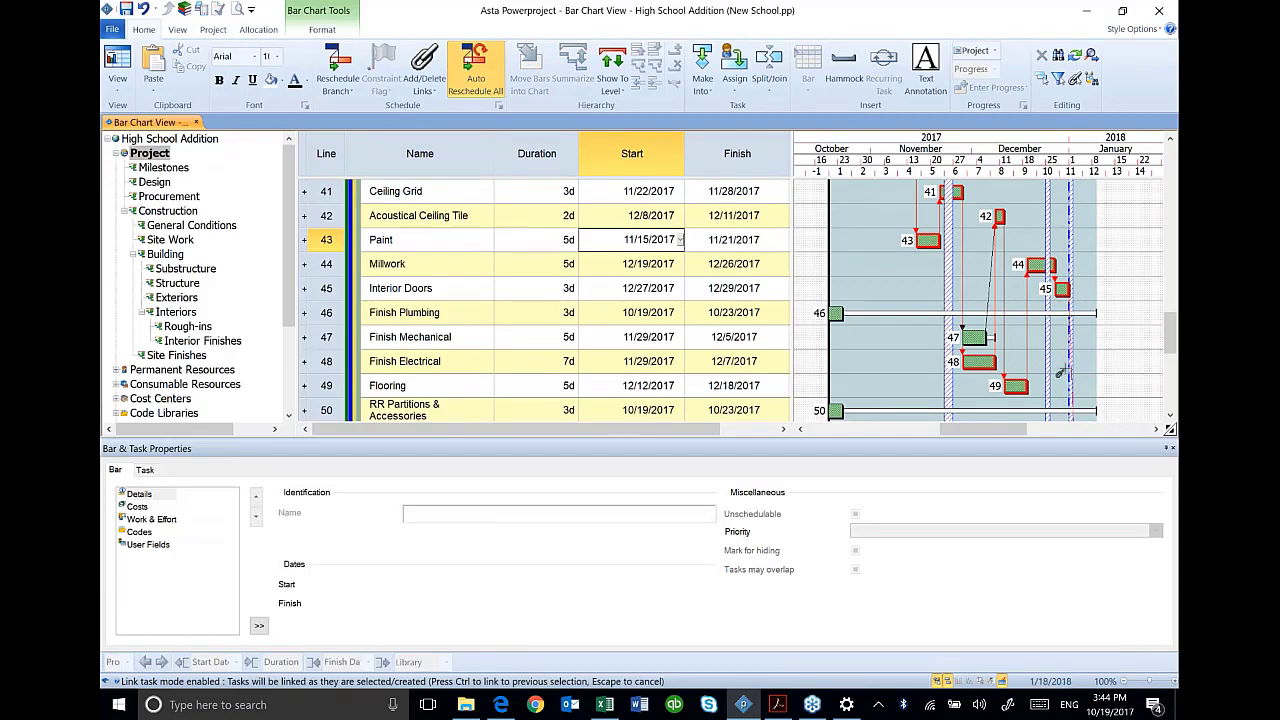
scroll(1062, 372, "down", 2)
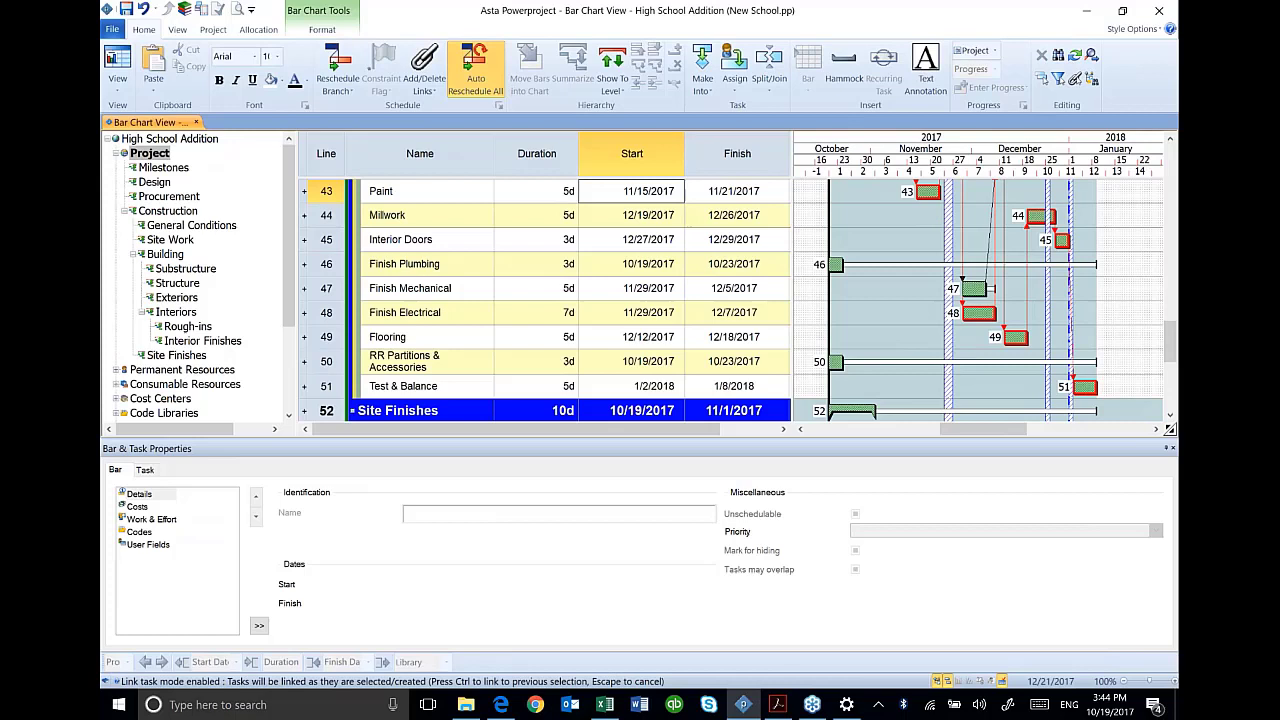
left_click(1015, 337)
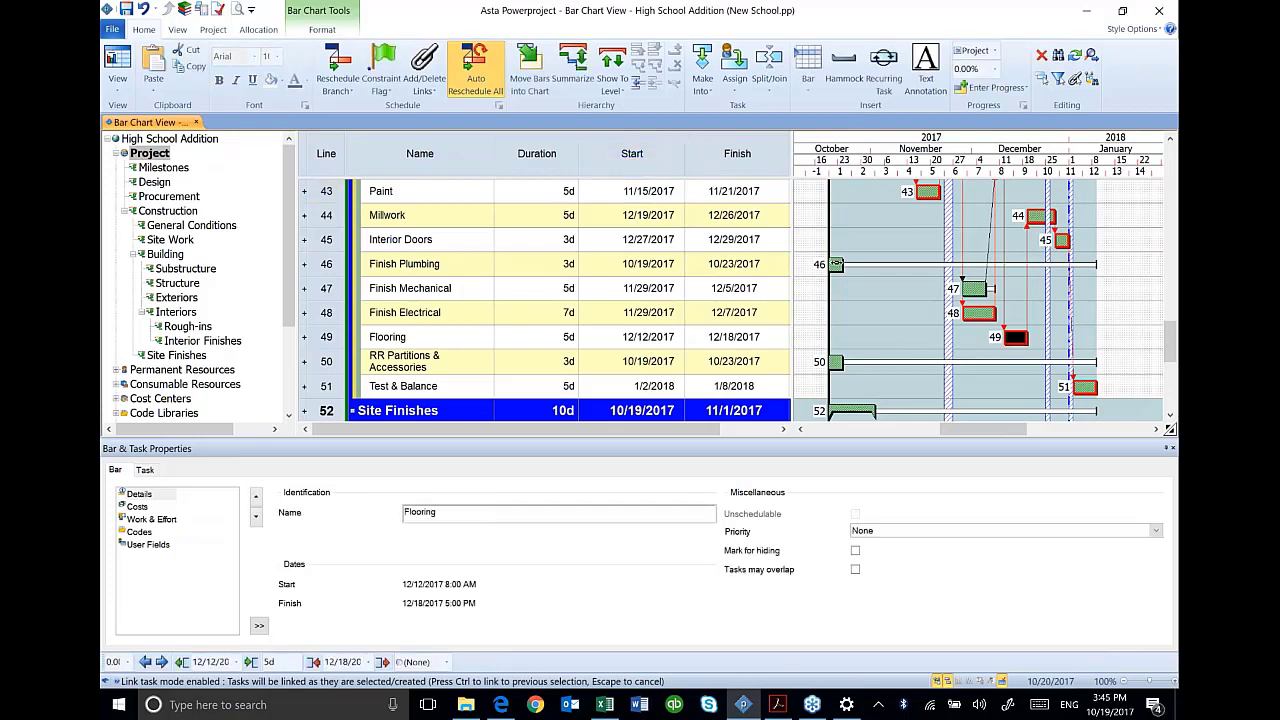
left_click(834, 264)
left_click(835, 361)
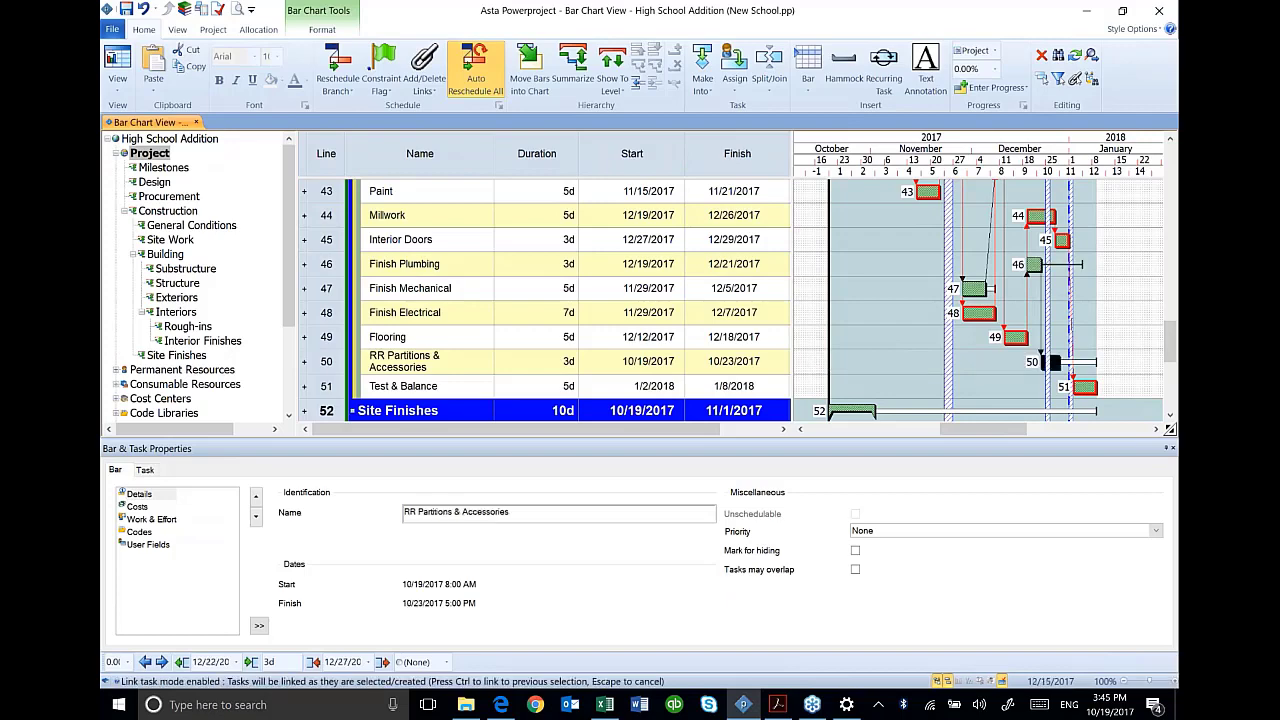
left_click(1085, 387)
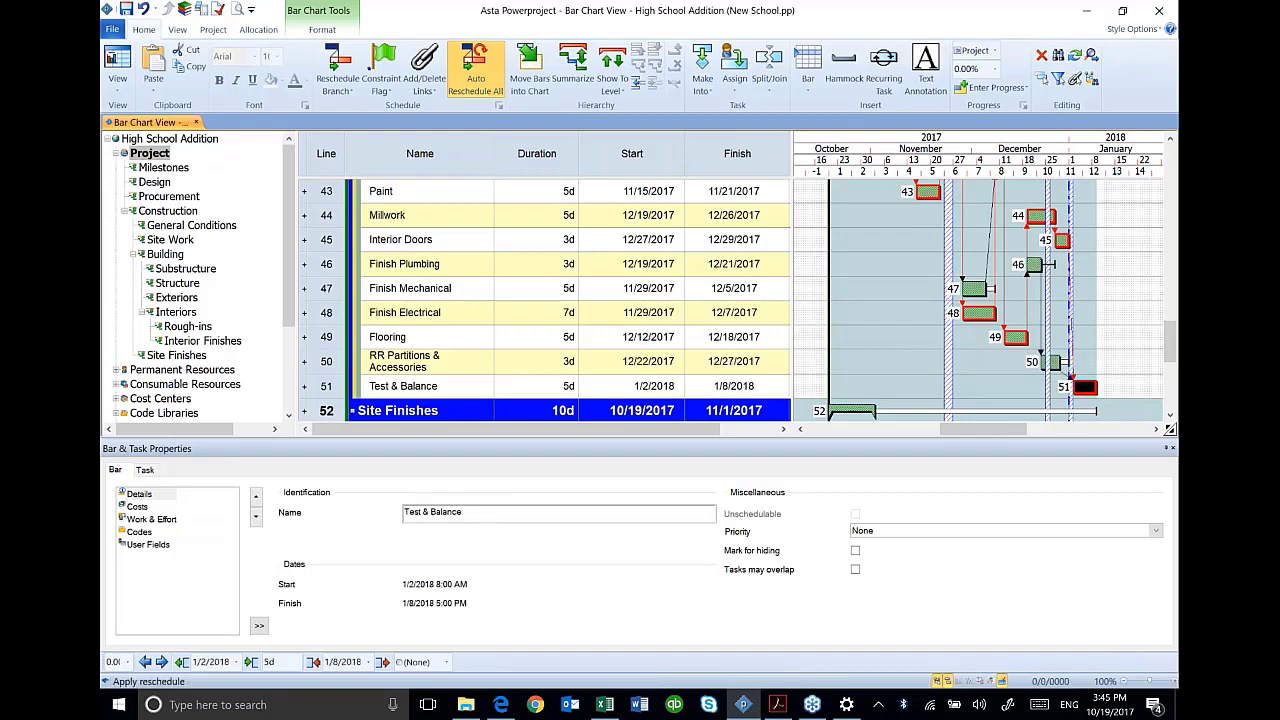
scroll(998, 287, "down", 2)
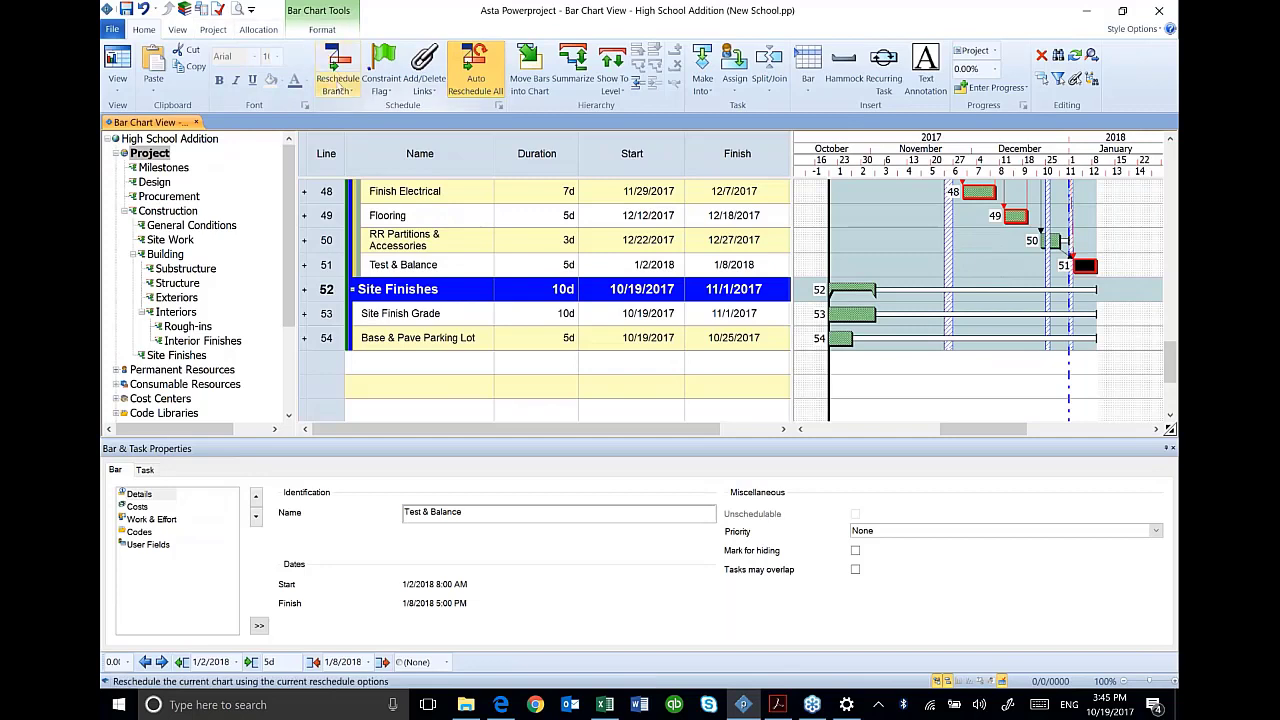
- Turn off Link Tasks Mode in the Add/Delete Links options
left_click(338, 88)
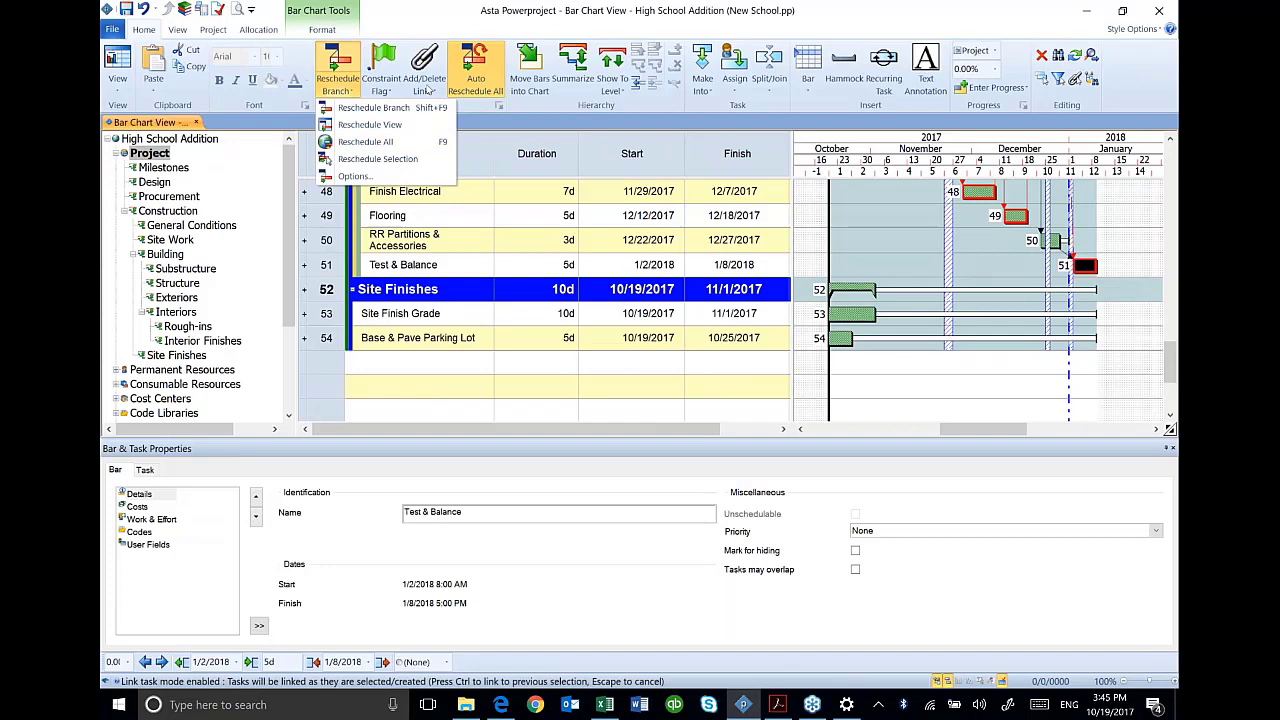
left_click(425, 86)
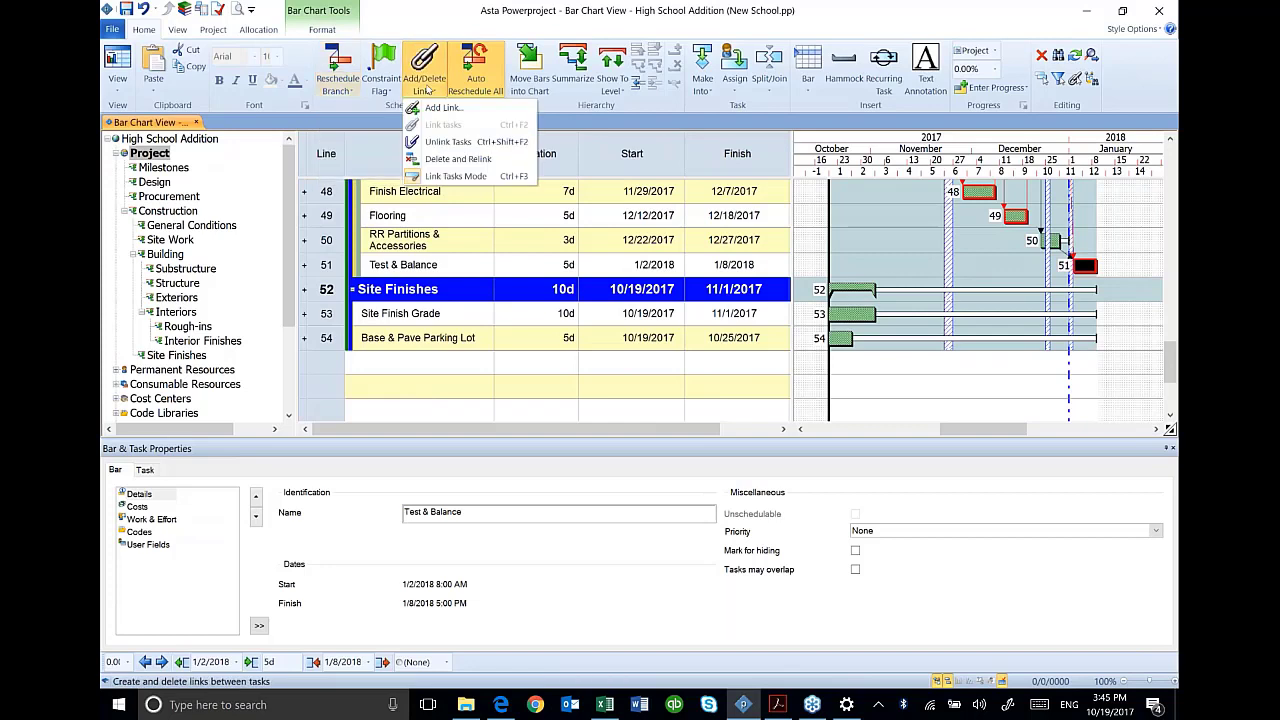
left_click(443, 177)
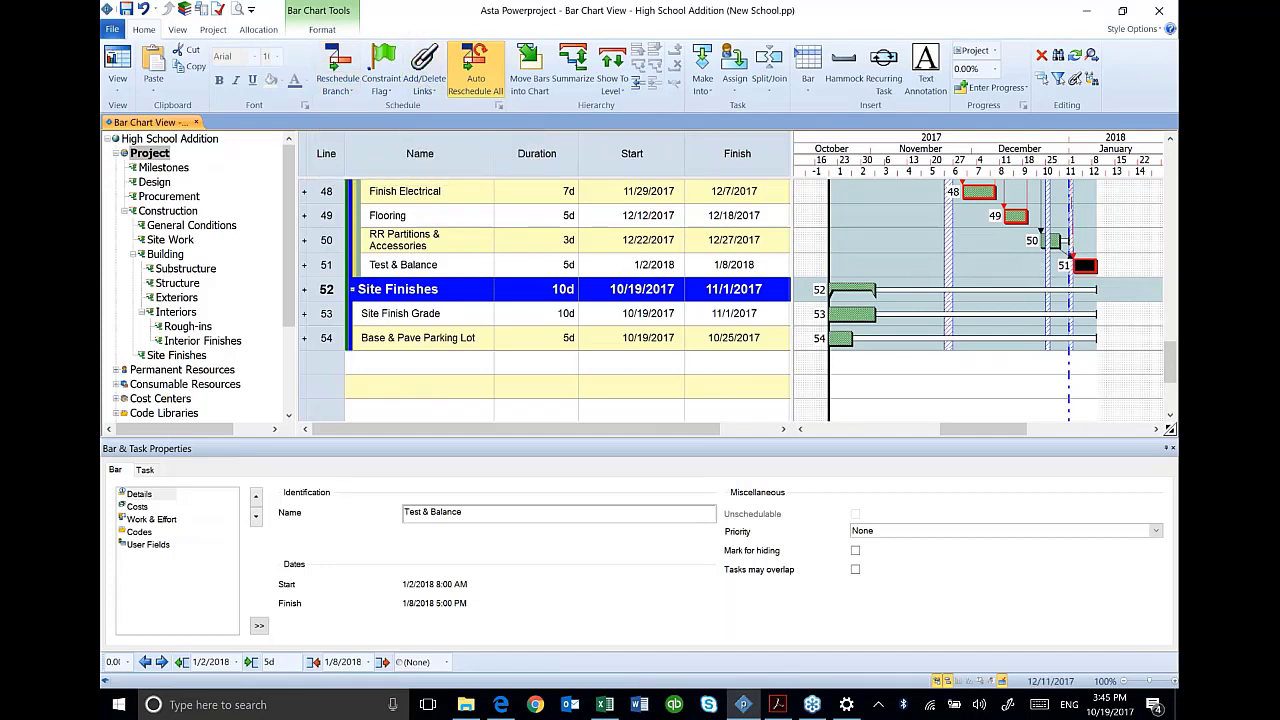
- Drag a link from Site Finish Grade to Base & Pave Parking Lot, moving paving to 11/2–11/8/2017
left_click_drag(873, 316, 855, 326)
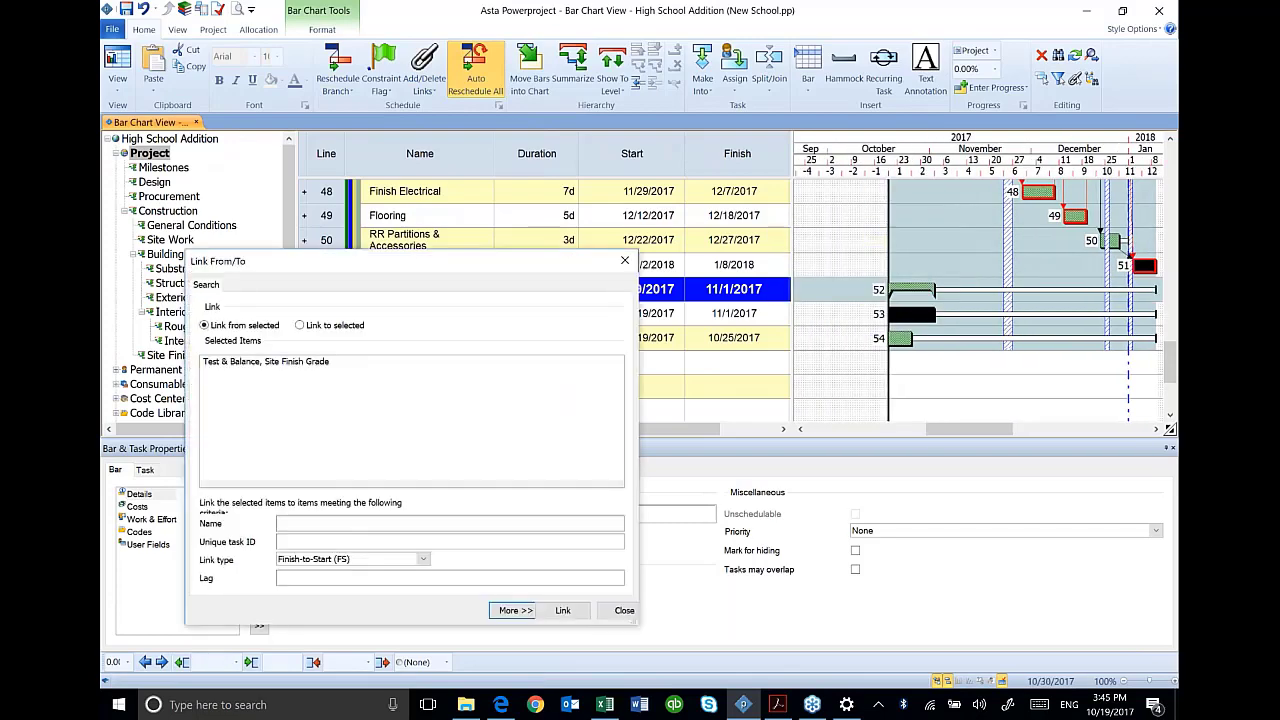
left_click(622, 611)
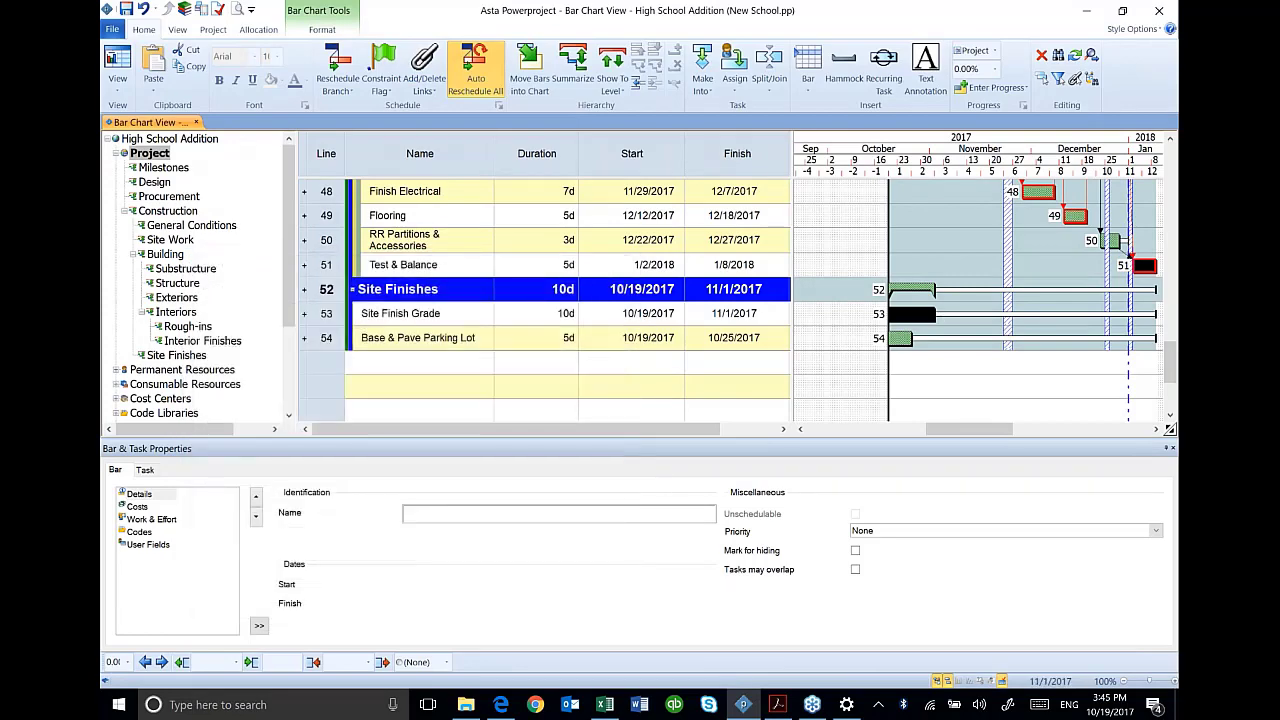
left_click_drag(932, 314, 900, 338)
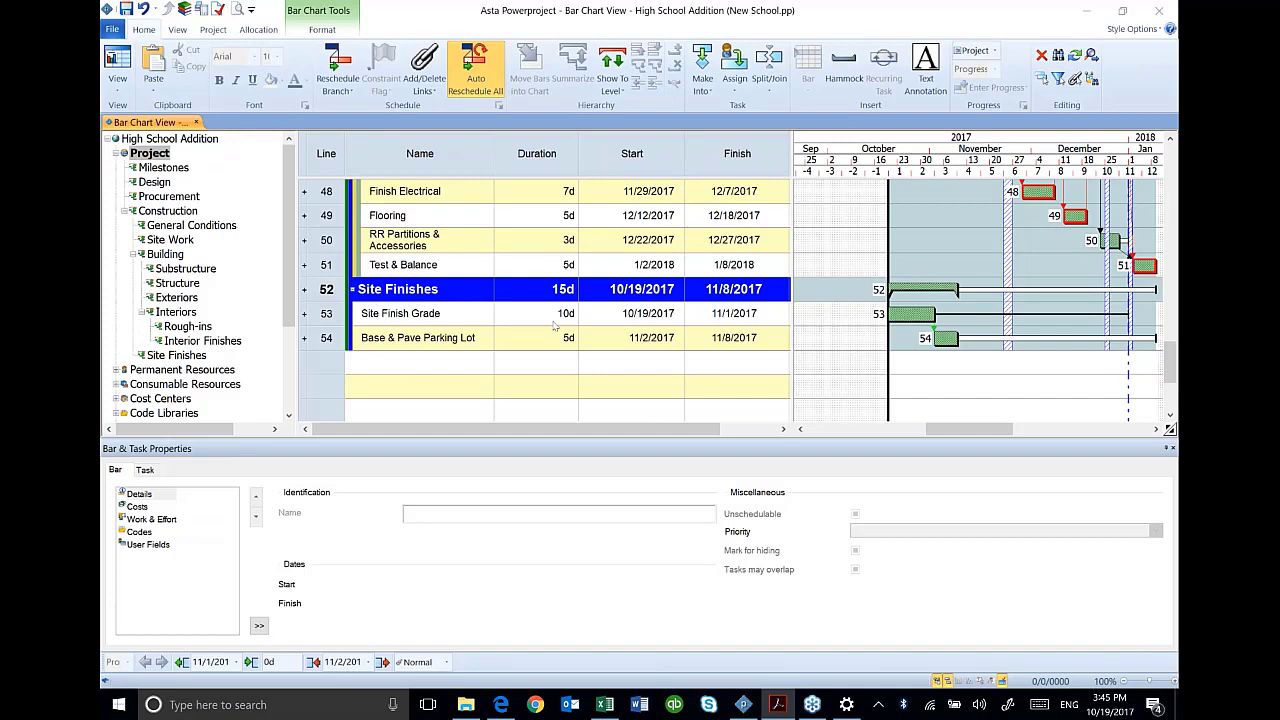
scroll(553, 325, "up", 2)
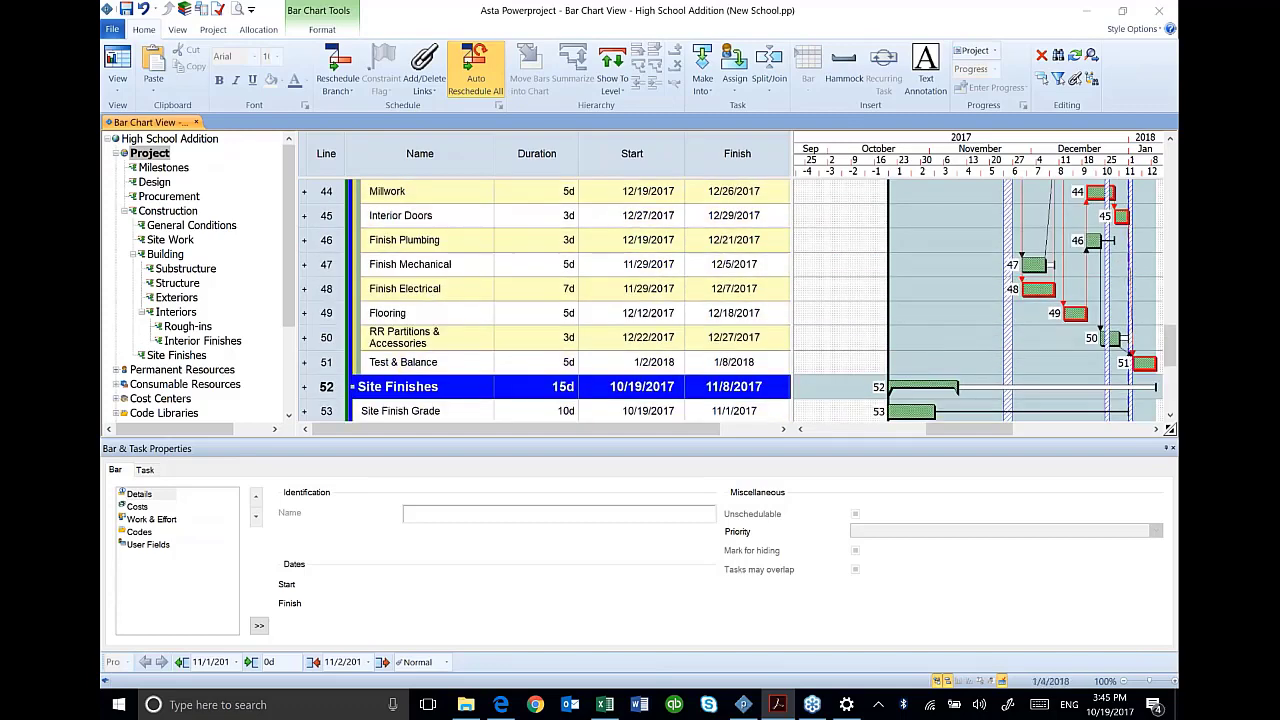
left_click_drag(1170, 345, 1170, 165)
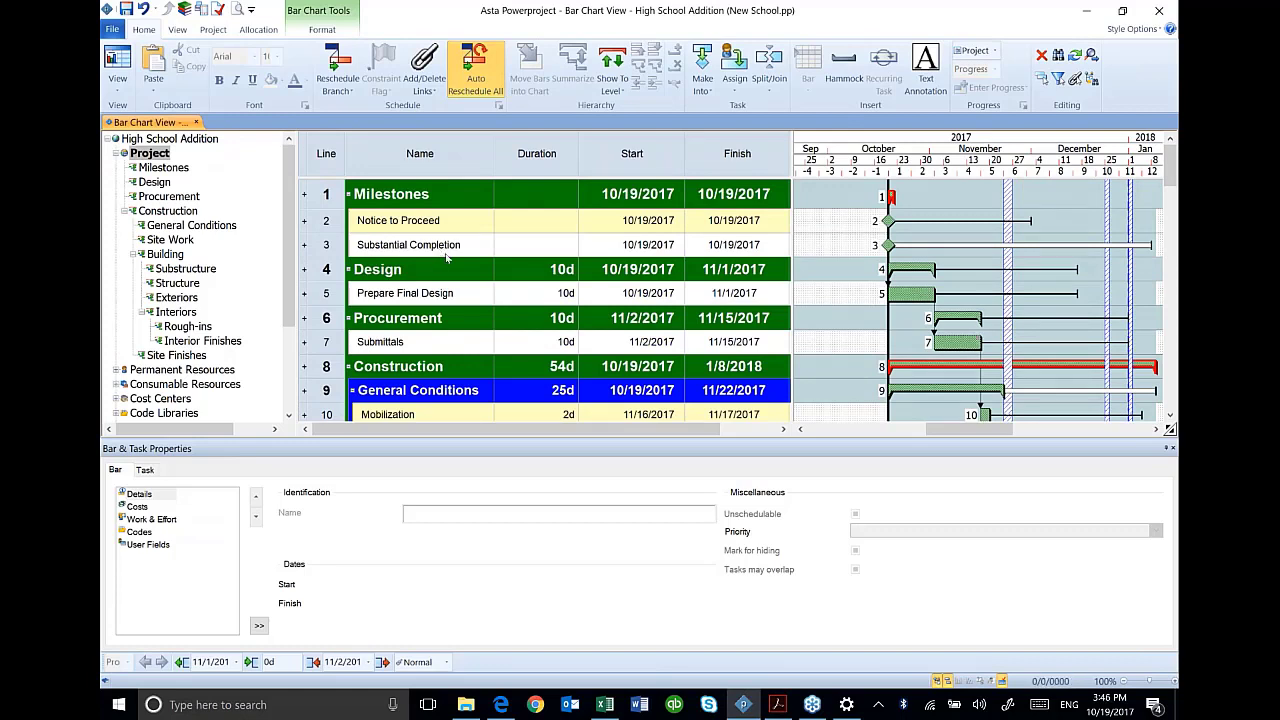
- Select Mobilization and Survey and Staking and link them so Survey and Staking follows Mobilization
scroll(664, 325, "down", 1)
scroll(664, 325, "down", 2)
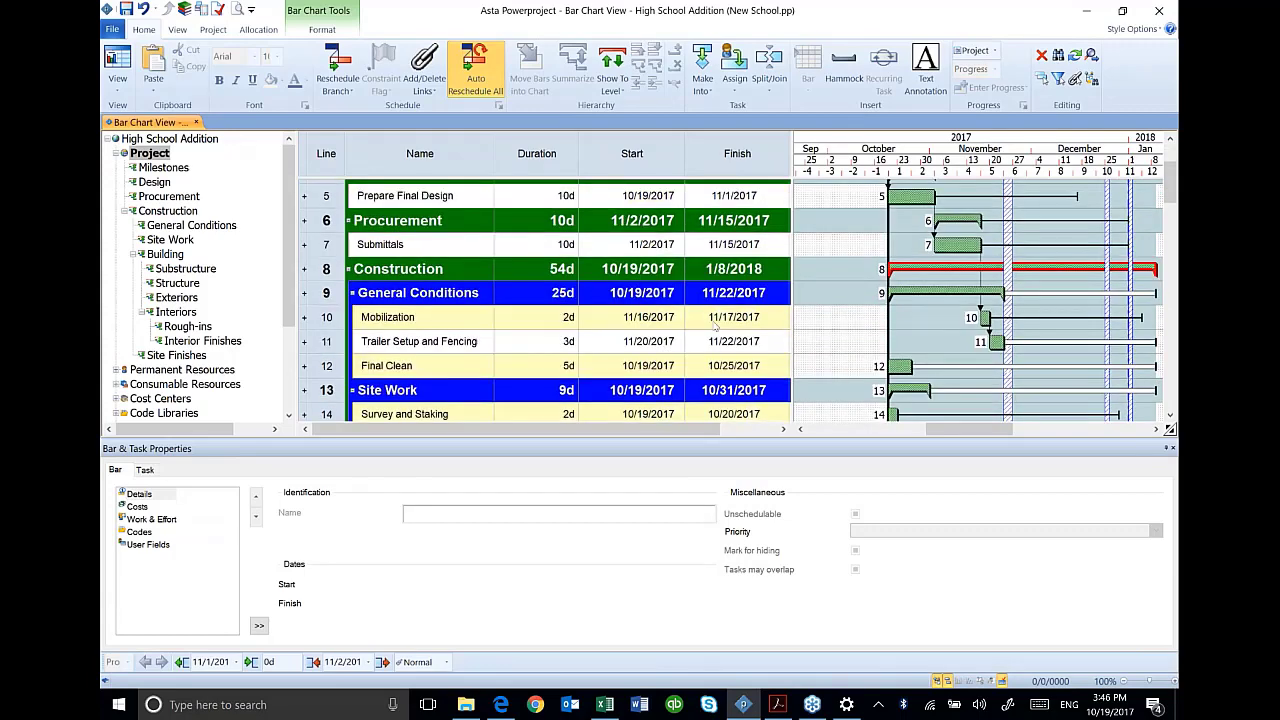
left_click(395, 346)
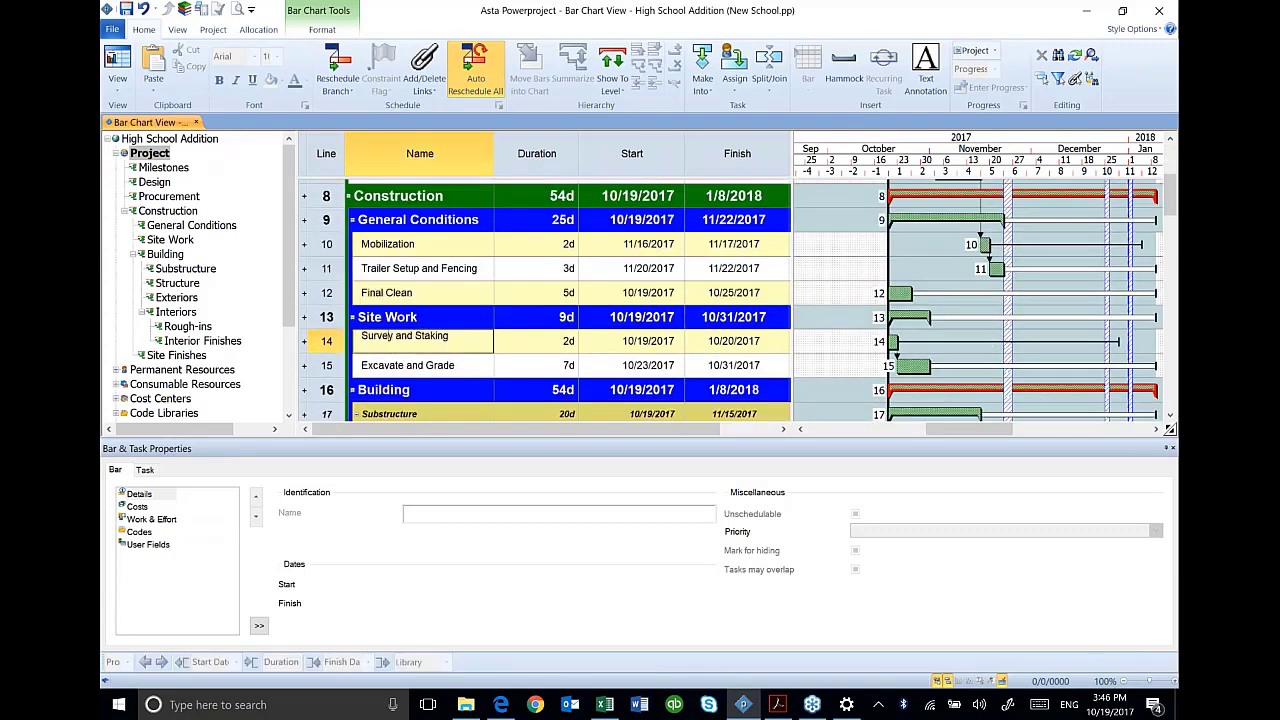
left_click(326, 343)
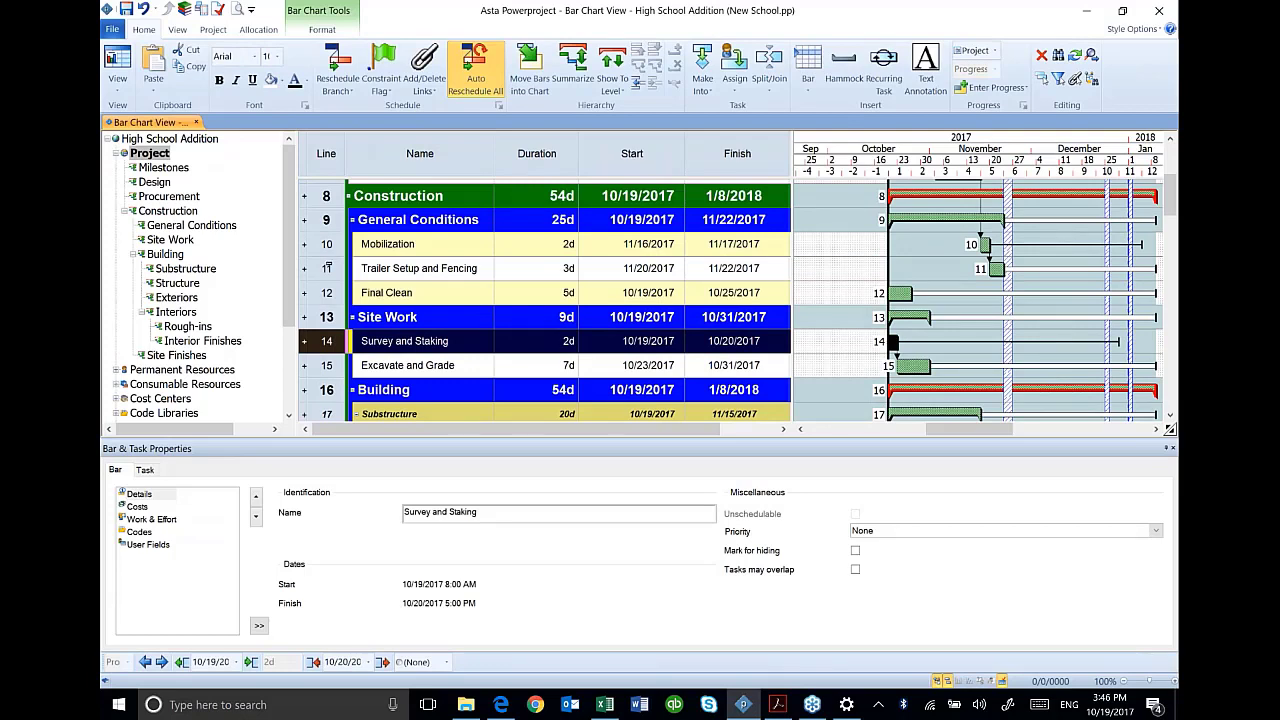
left_click(326, 244)
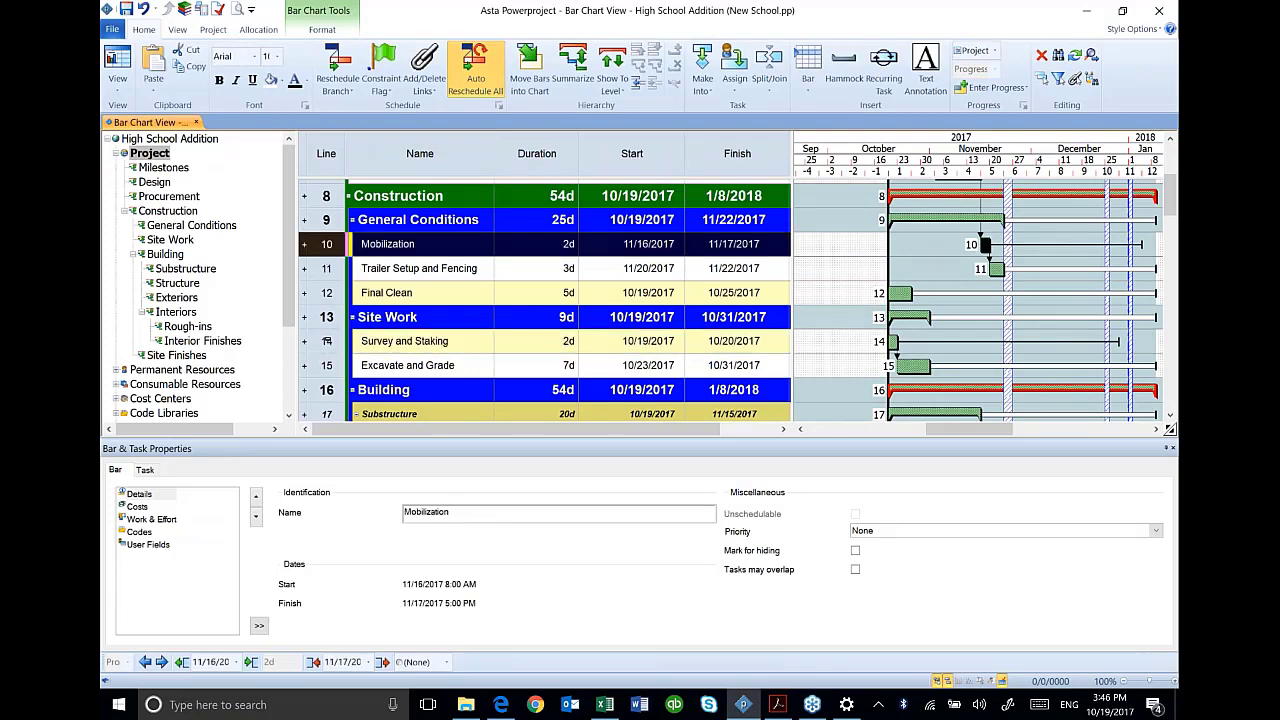
left_click(326, 341, "ctrl")
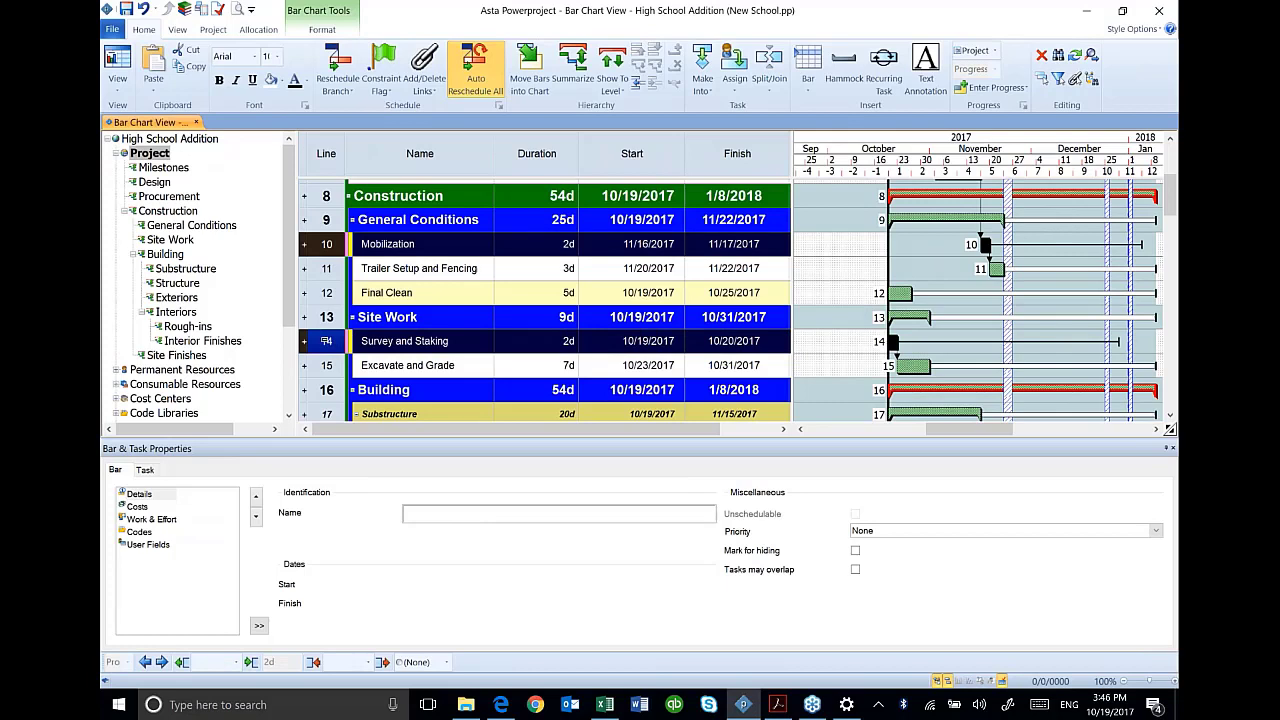
left_click(413, 88)
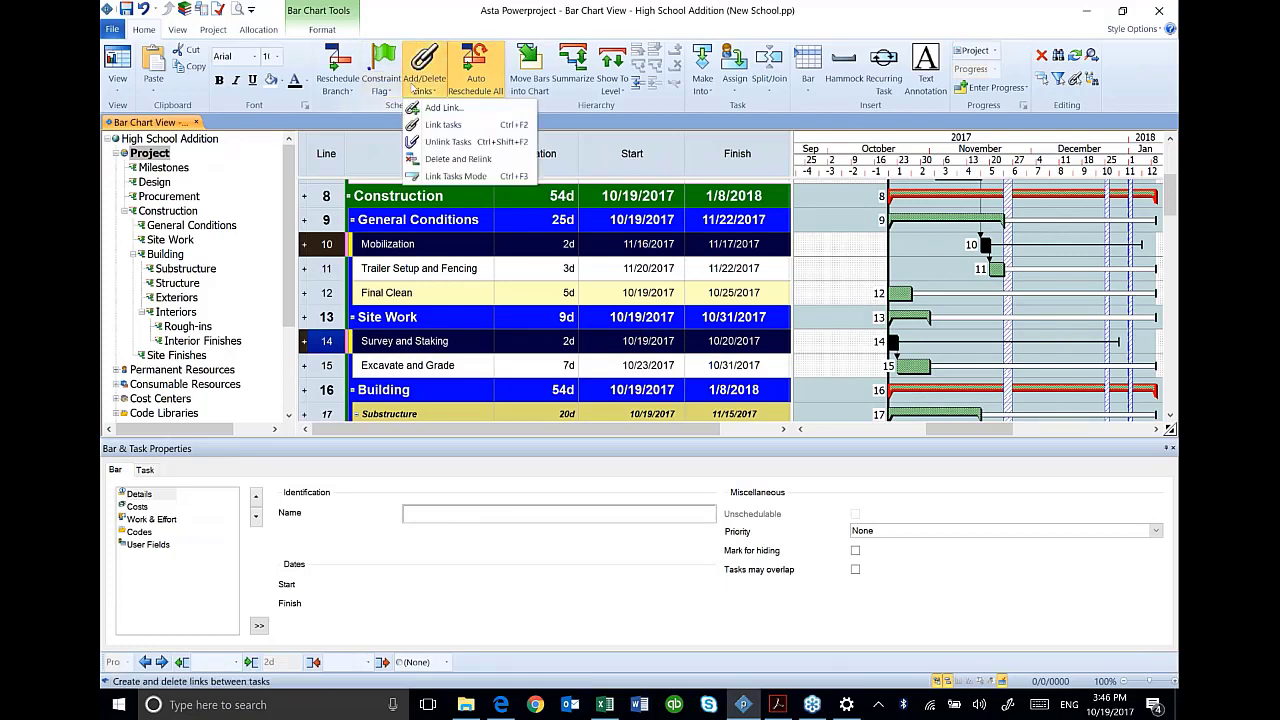
left_click(441, 125)
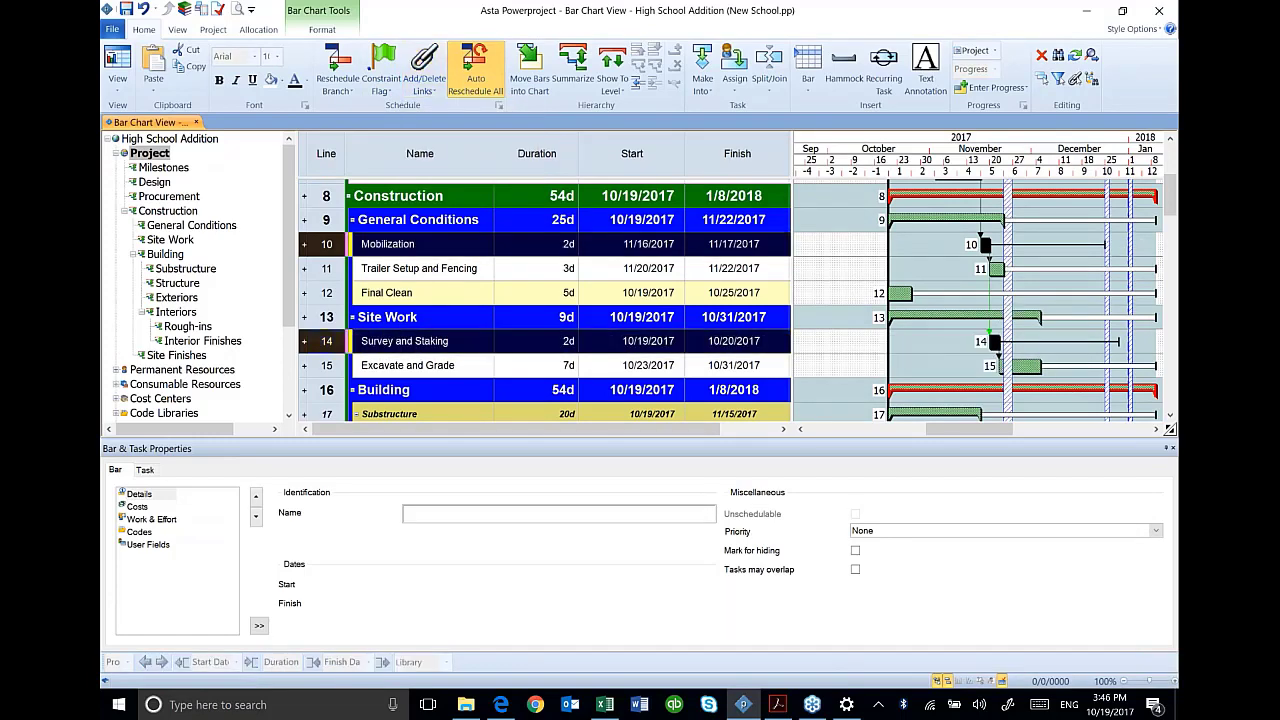
- Drag a link from Excavate and Grade to Layout and Grade Pad
scroll(625, 383, "down", 1)
left_click(440, 368)
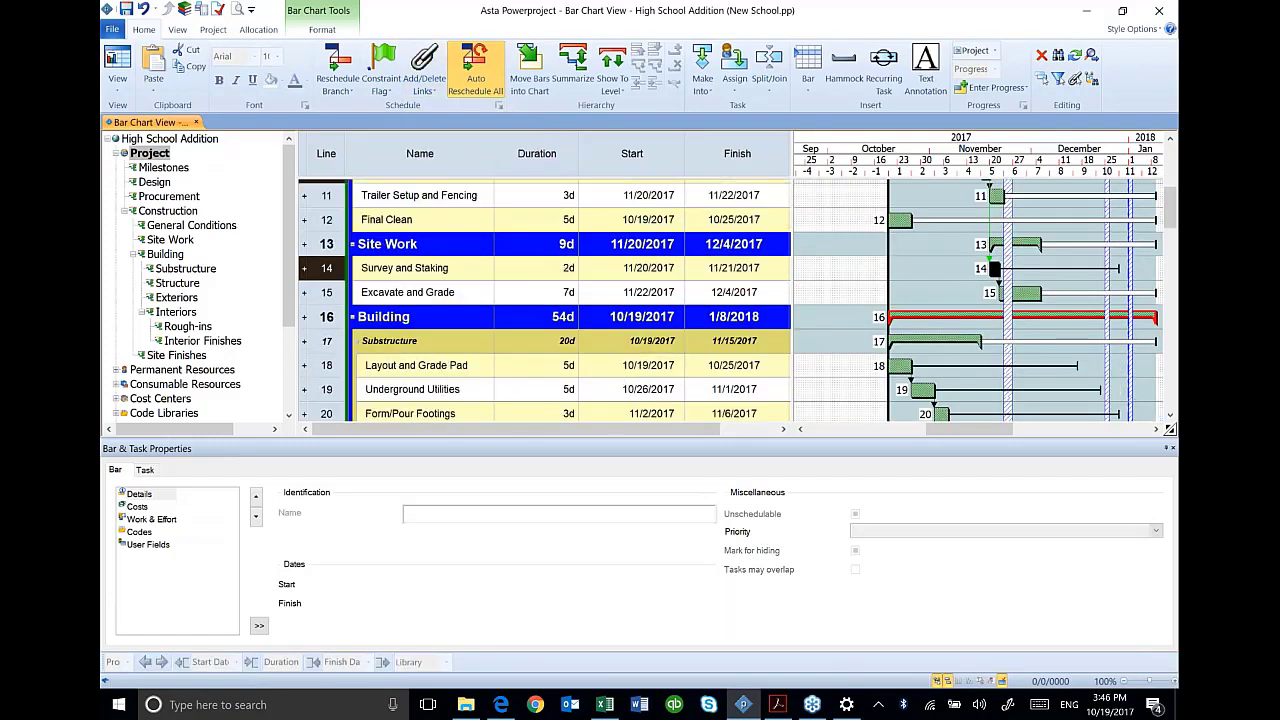
left_click(328, 293)
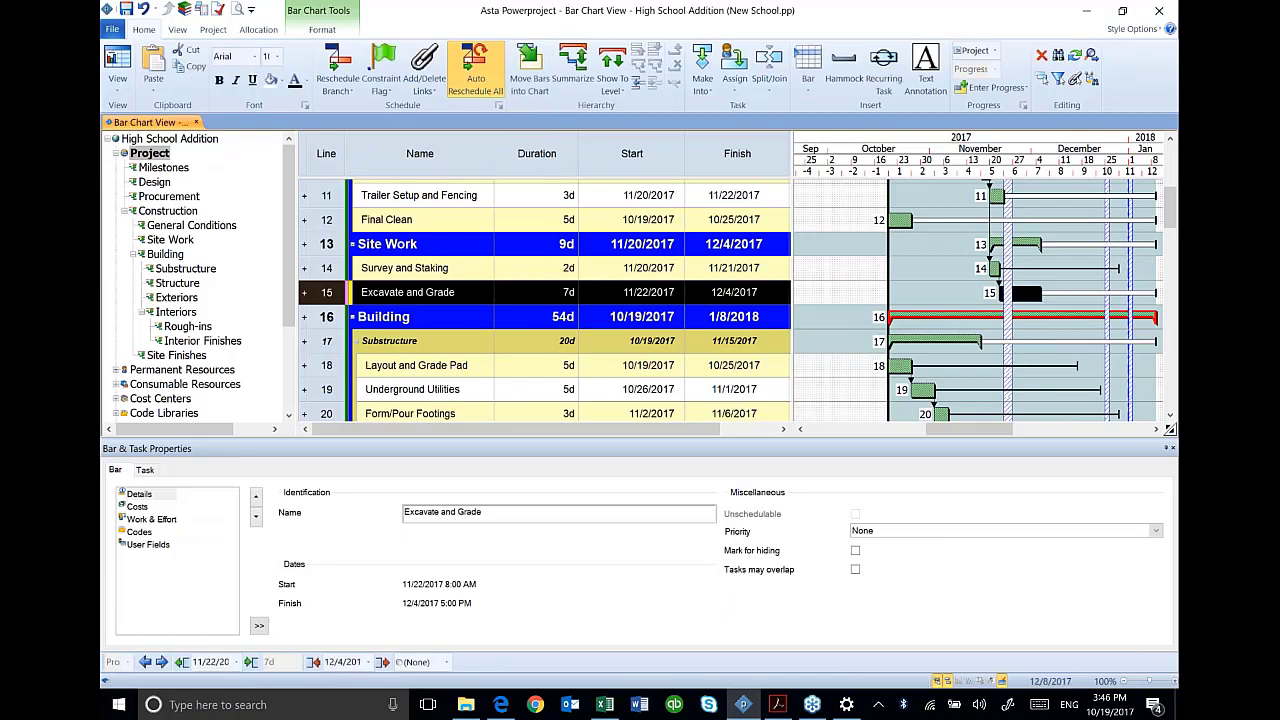
left_click_drag(1043, 292, 893, 366)
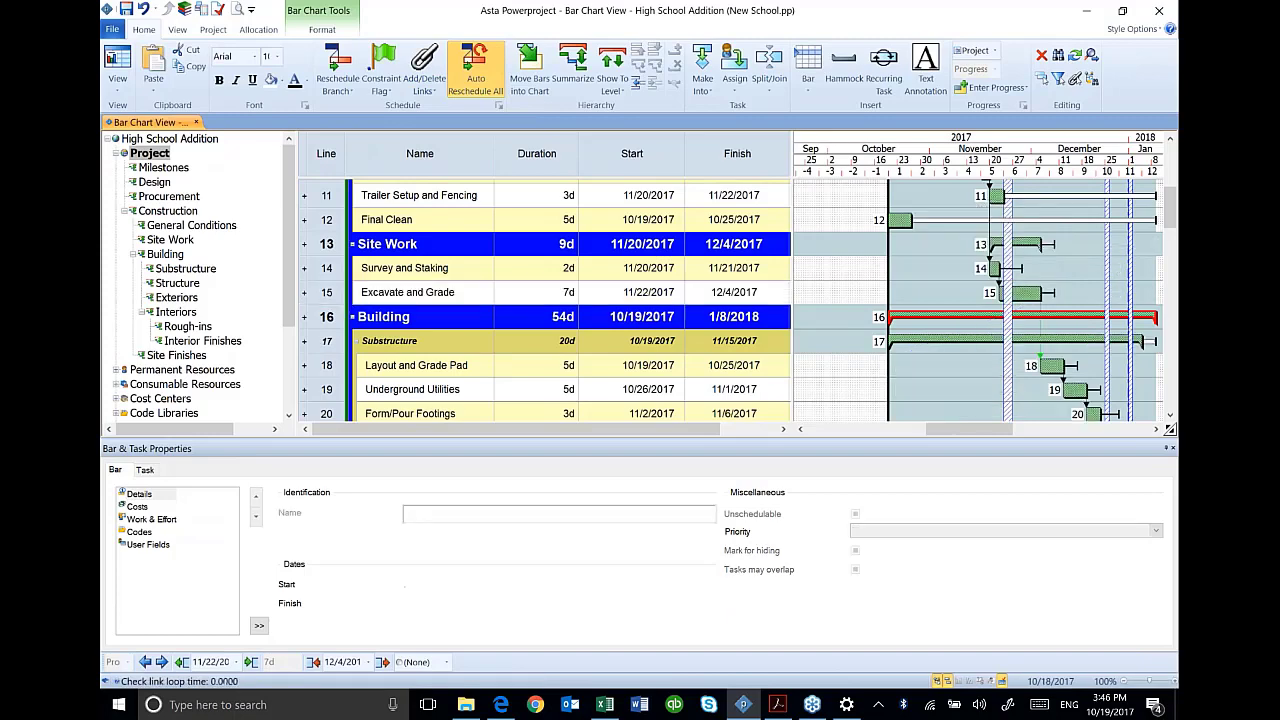
- Link Cure Slab to Structural Steel (now starting 1/3/2018) and Roof Joists & Deck to Exterior Framing (ending 1/26/2018)
scroll(937, 338, "down", 2)
scroll(937, 338, "down", 1)
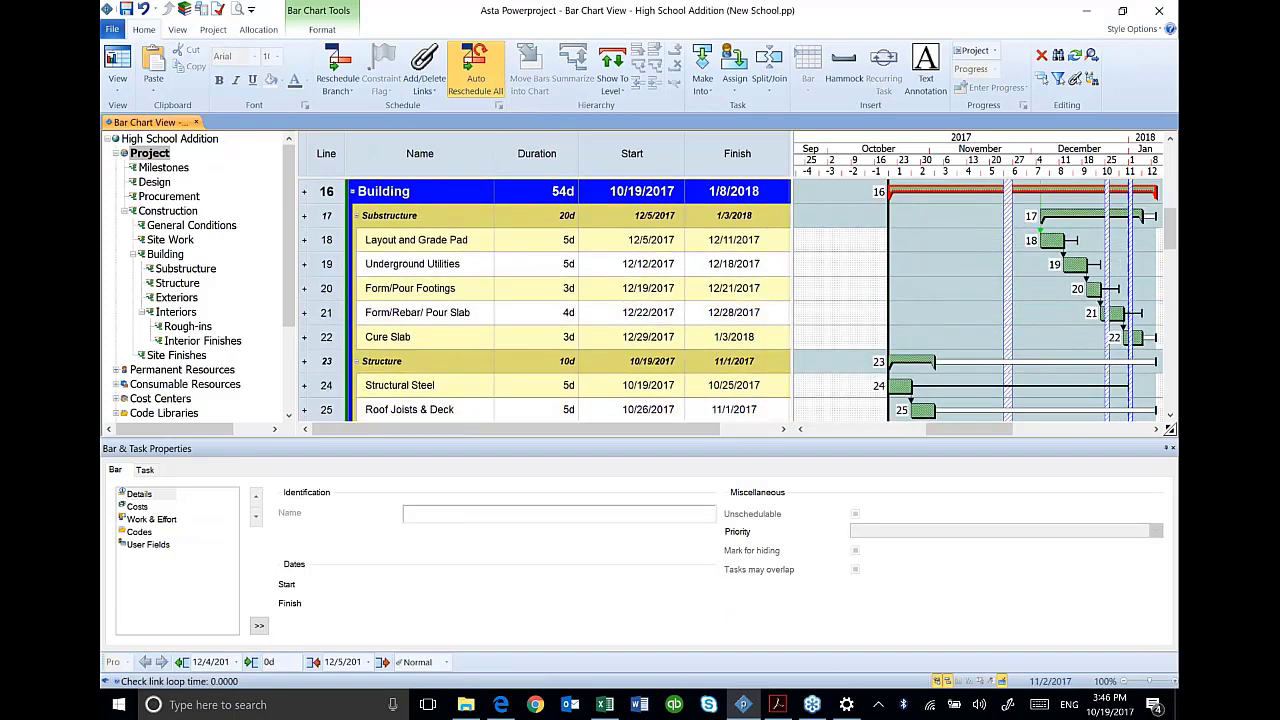
left_click_drag(968, 171, 925, 171)
scroll(935, 338, "down", 1)
scroll(935, 338, "down", 1)
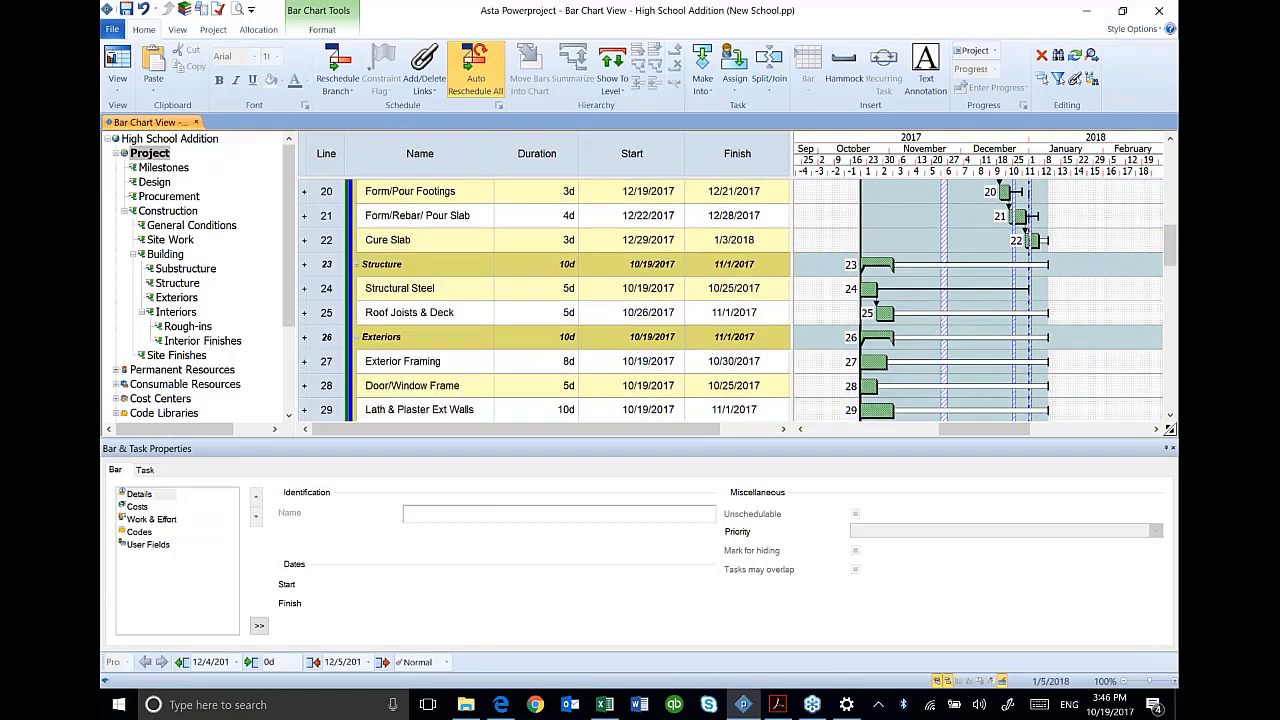
left_click_drag(1018, 254, 1020, 260)
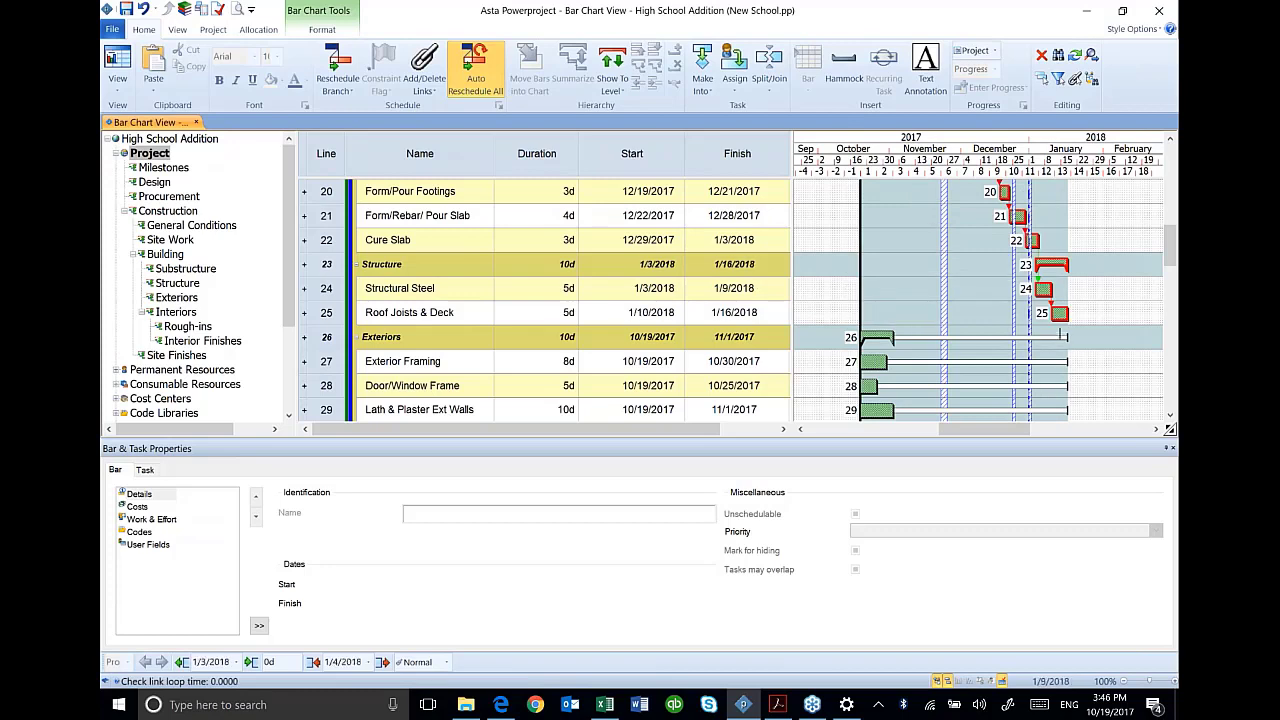
left_click_drag(1068, 322, 868, 360)
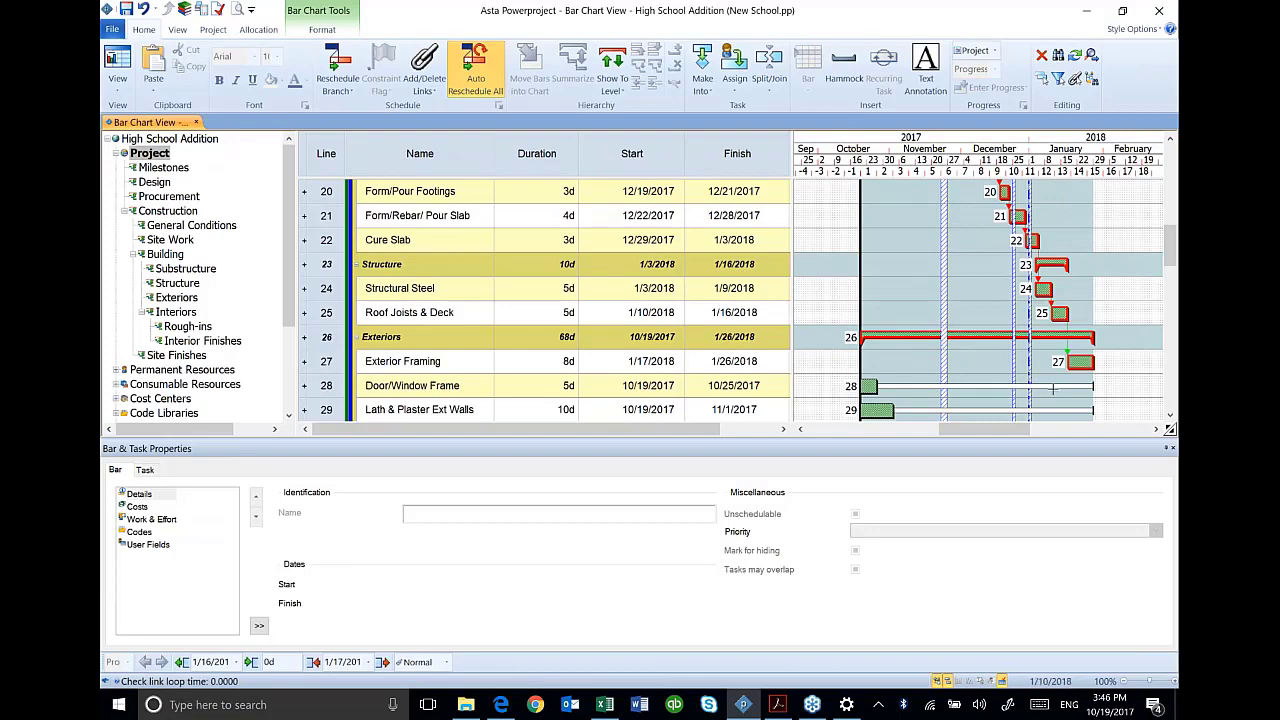
scroll(394, 295, "down", 1)
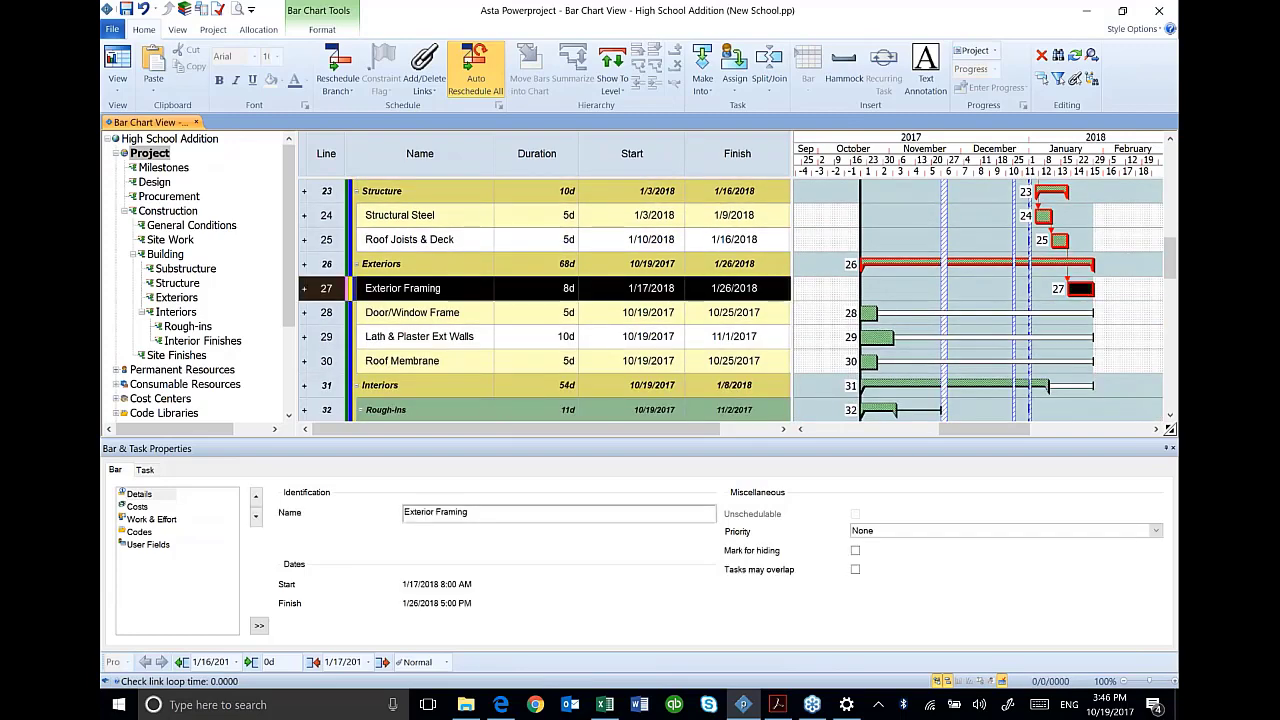
- Select Exterior Framing through Roof Membrane and chain the four exterior tasks one after another
left_click(334, 288)
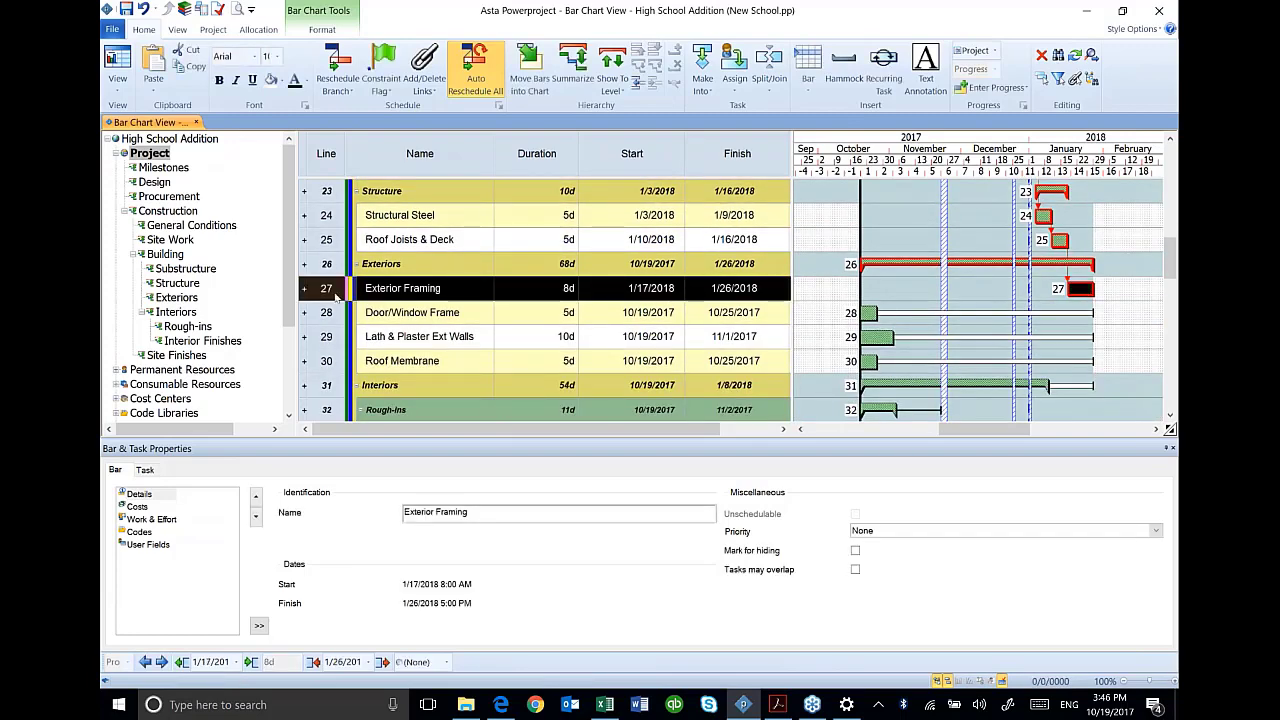
left_click(326, 368, "shift")
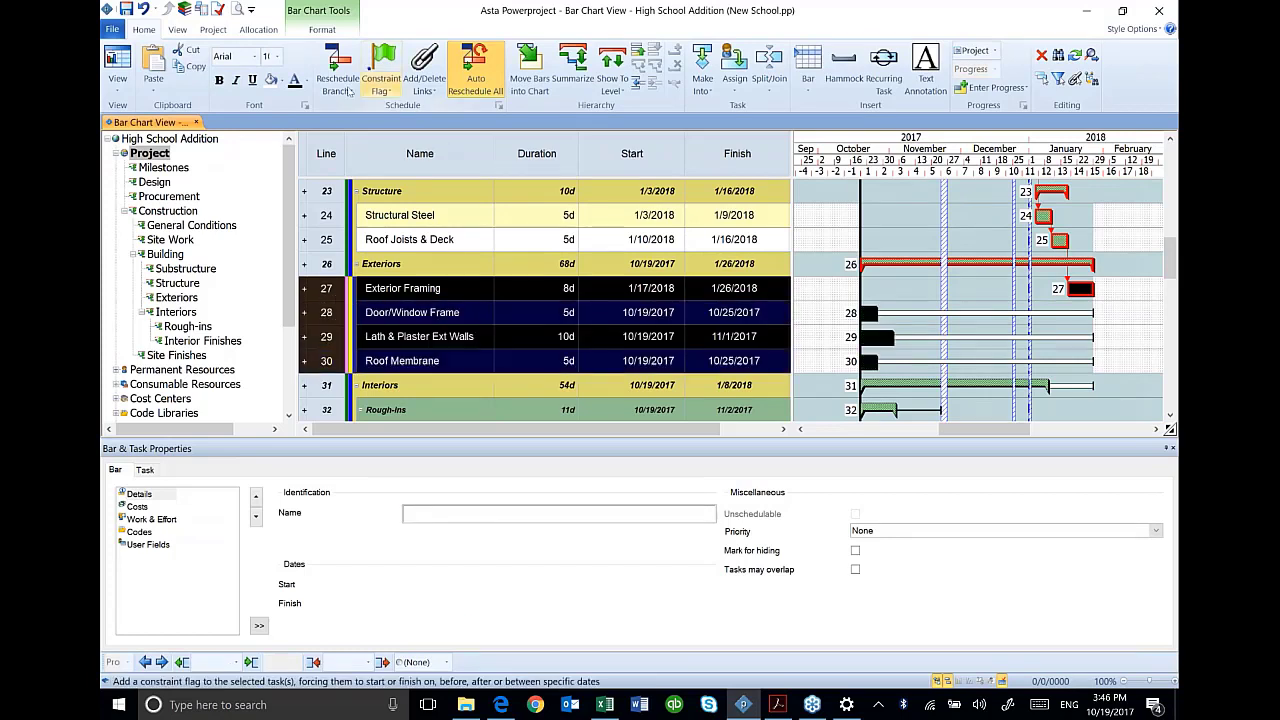
left_click(437, 89)
left_click(440, 122)
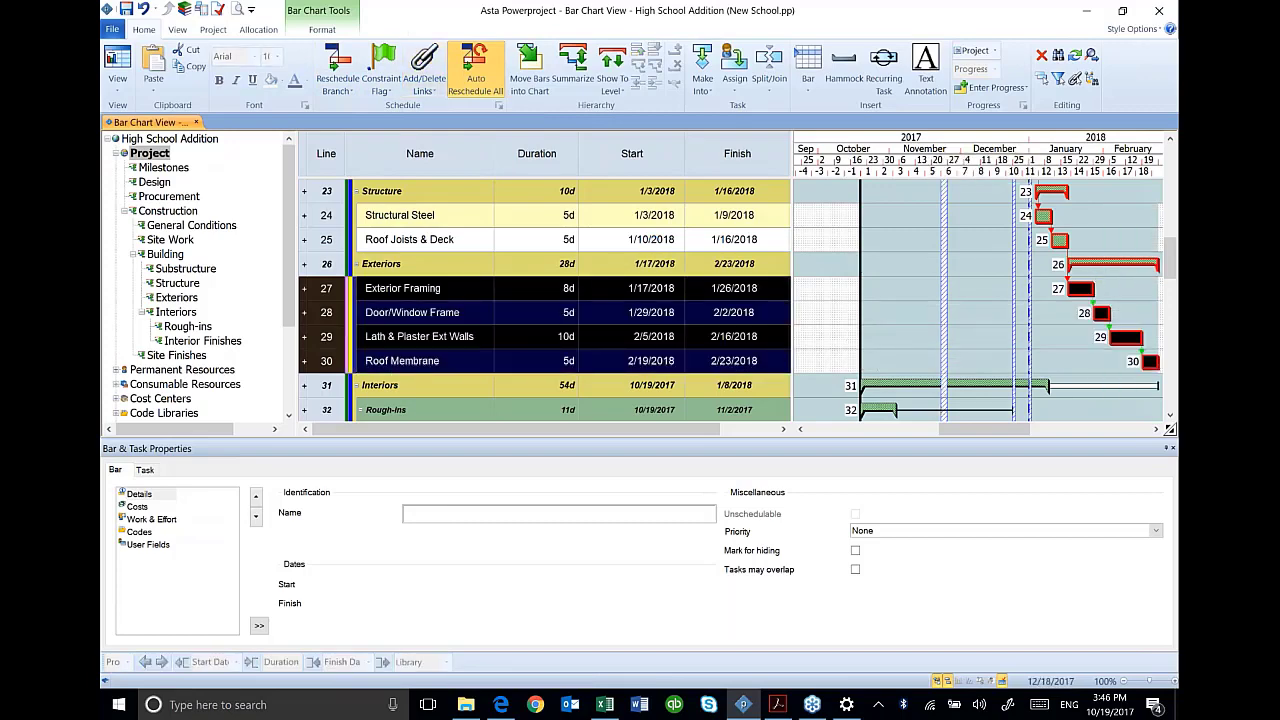
- Zoom the timescale out to April and drag a link from Roof Membrane to Interior Frame, starting Interiors 1/29/2018
left_click_drag(916, 176, 1025, 176)
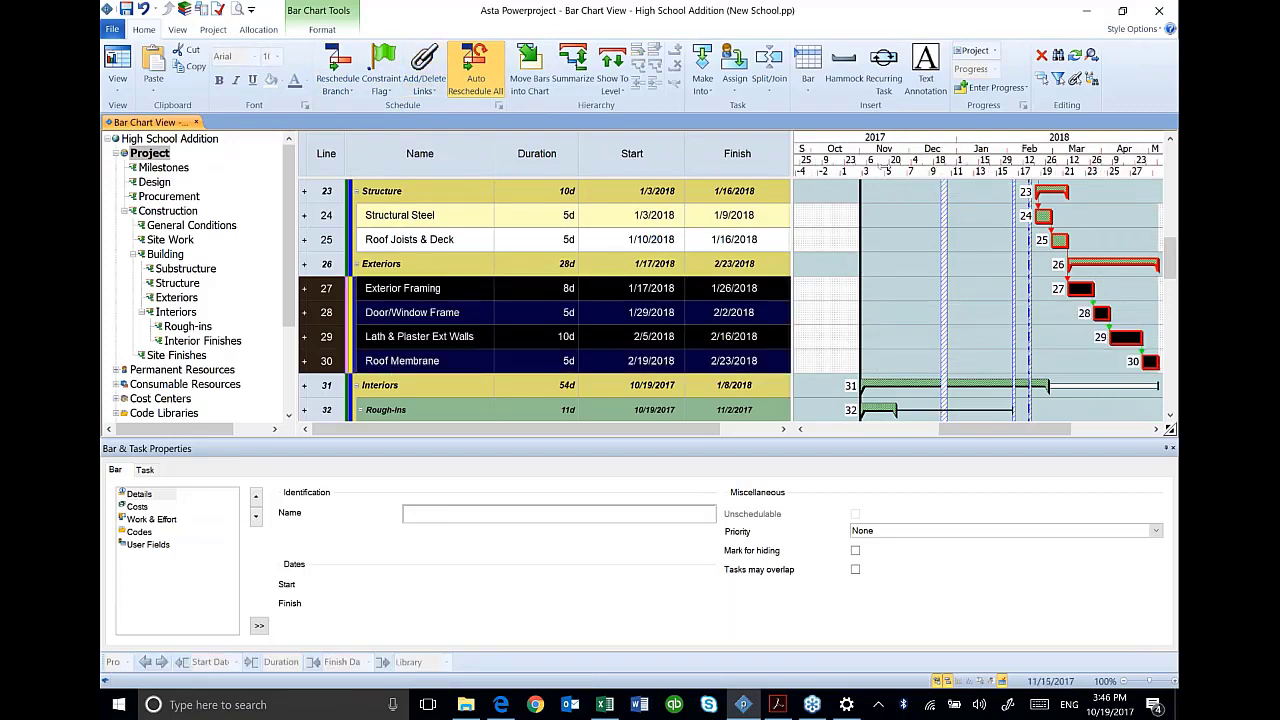
scroll(545, 300, "down", 2)
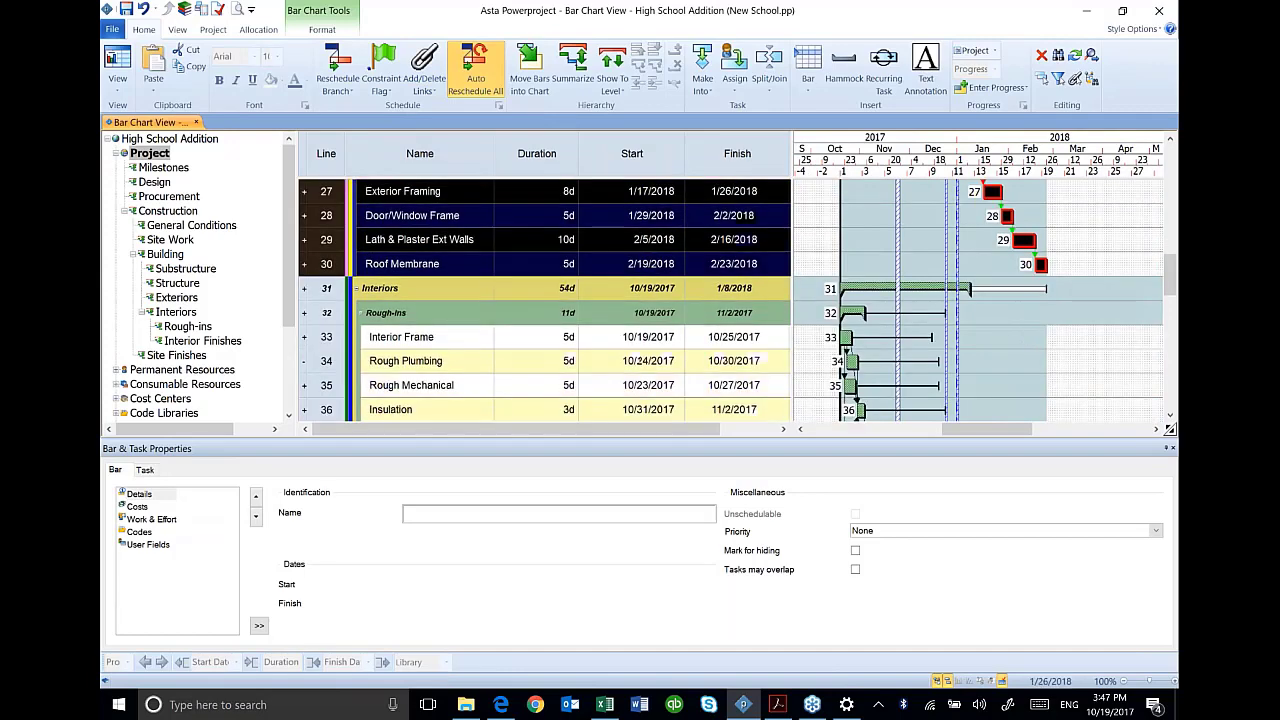
left_click(640, 337)
key("F2")
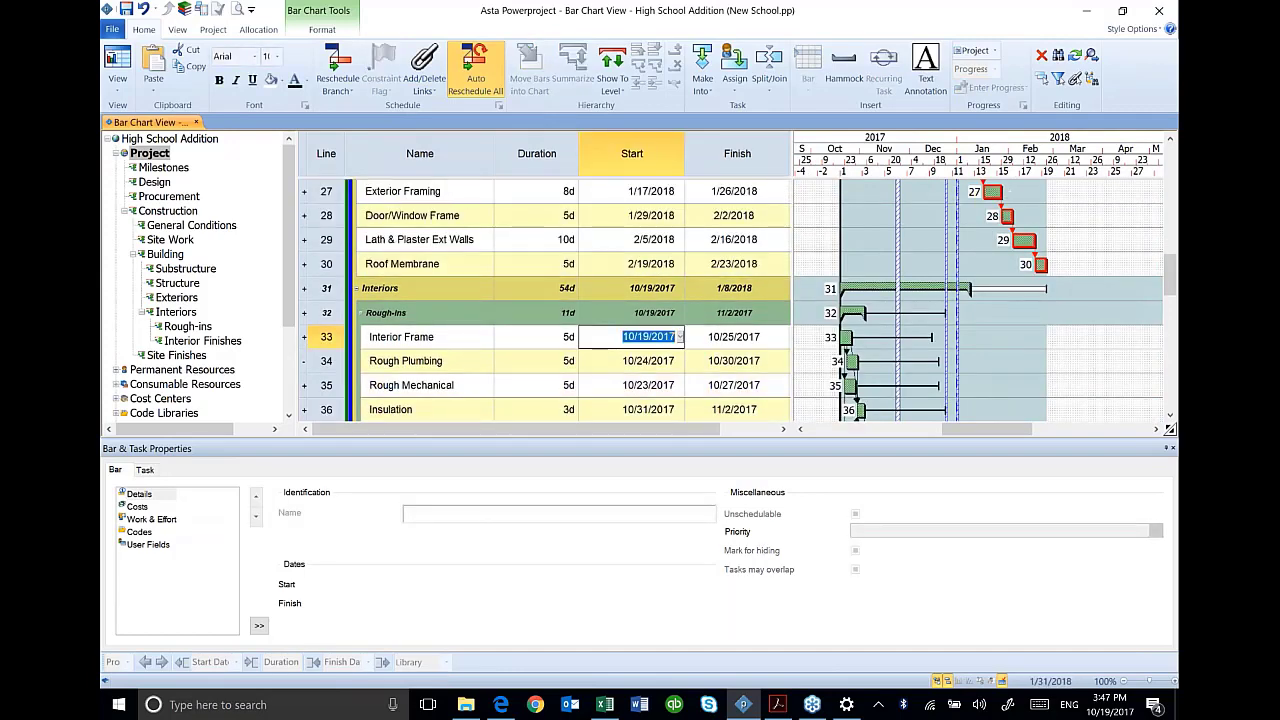
key("Escape")
left_click_drag(1041, 264, 847, 338)
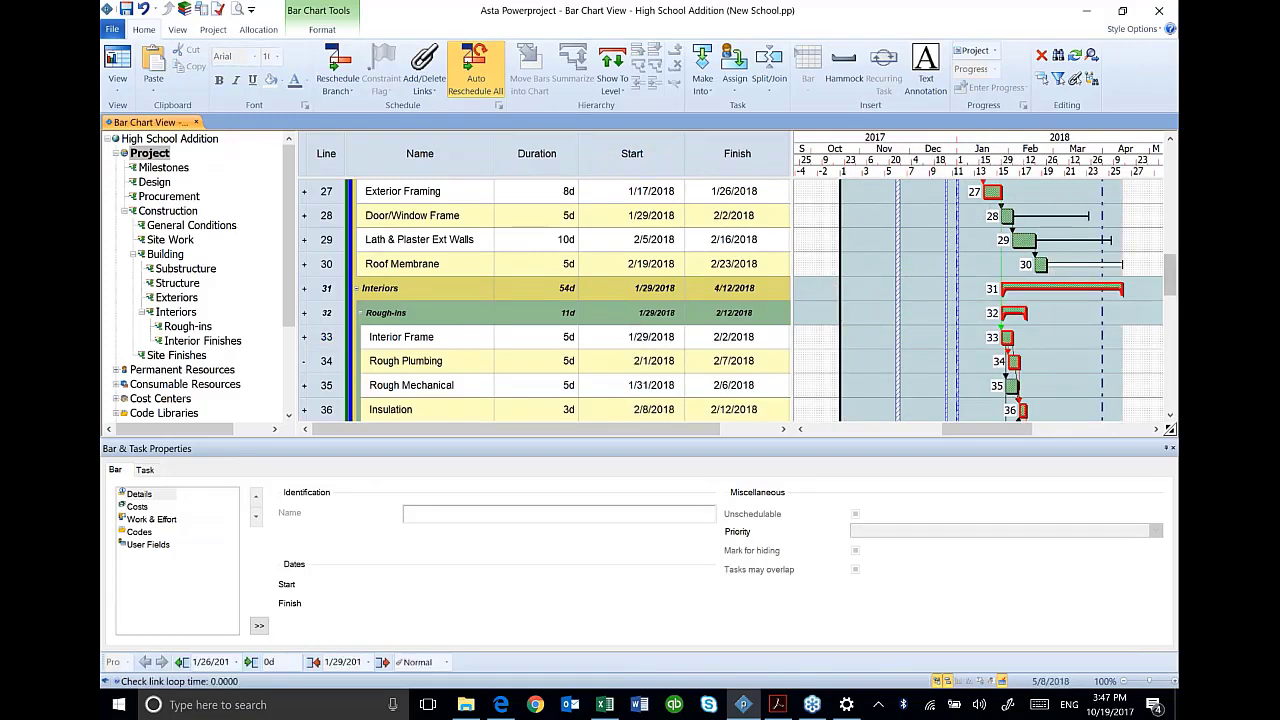
scroll(540, 300, "down", 2)
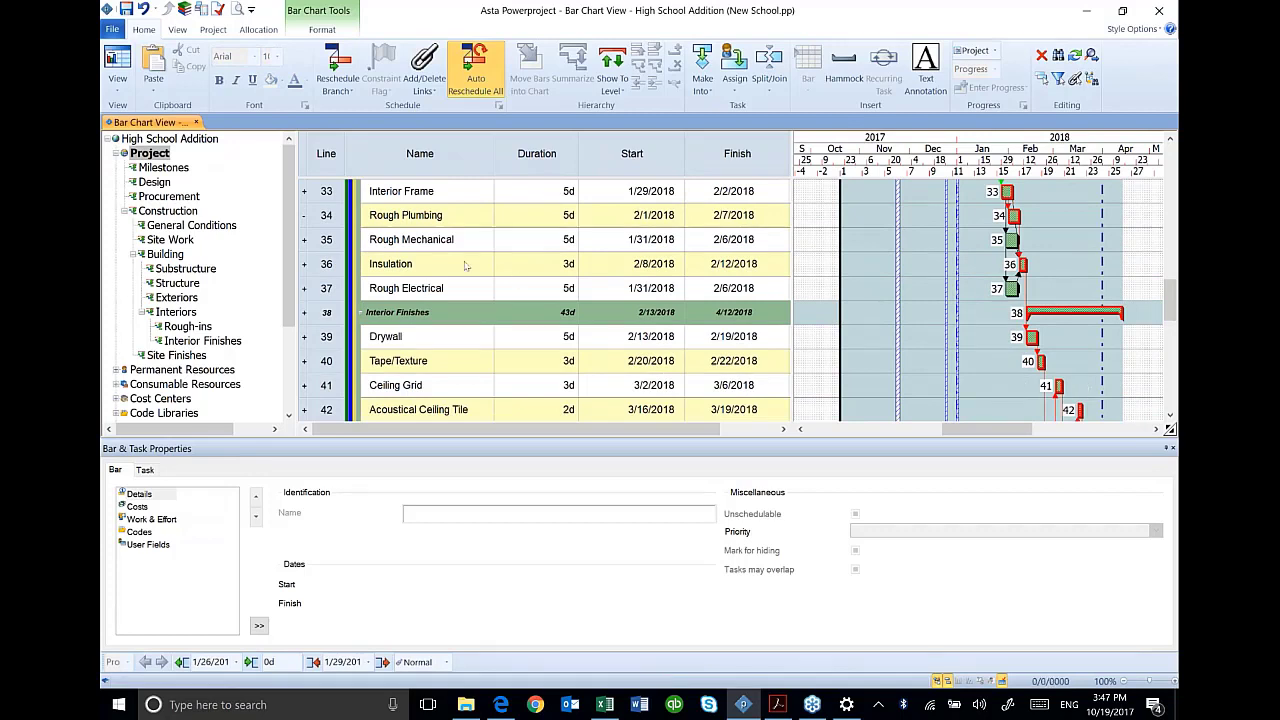
scroll(570, 300, "up", 1)
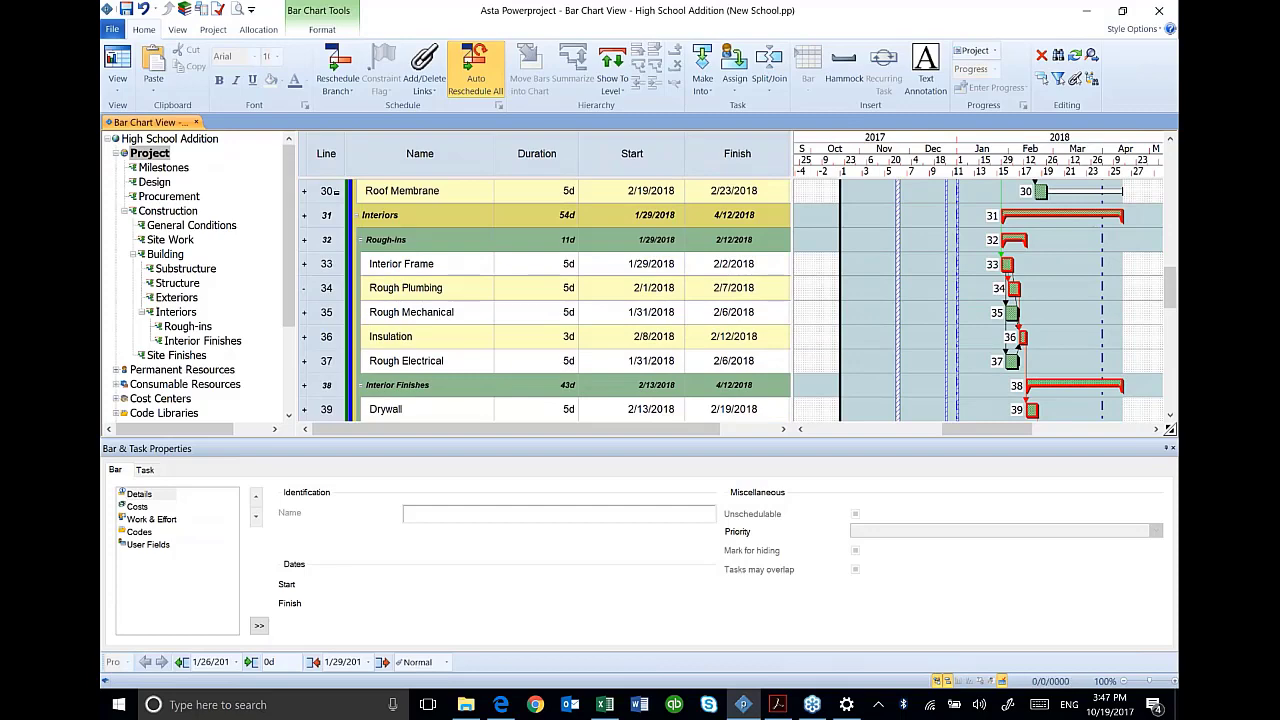
- Link Roof Membrane finish-to-start to Drywall, shifting Interior Finishes to 2/26/2018–4/25/2018
left_click(333, 191)
scroll(330, 250, "down", 1)
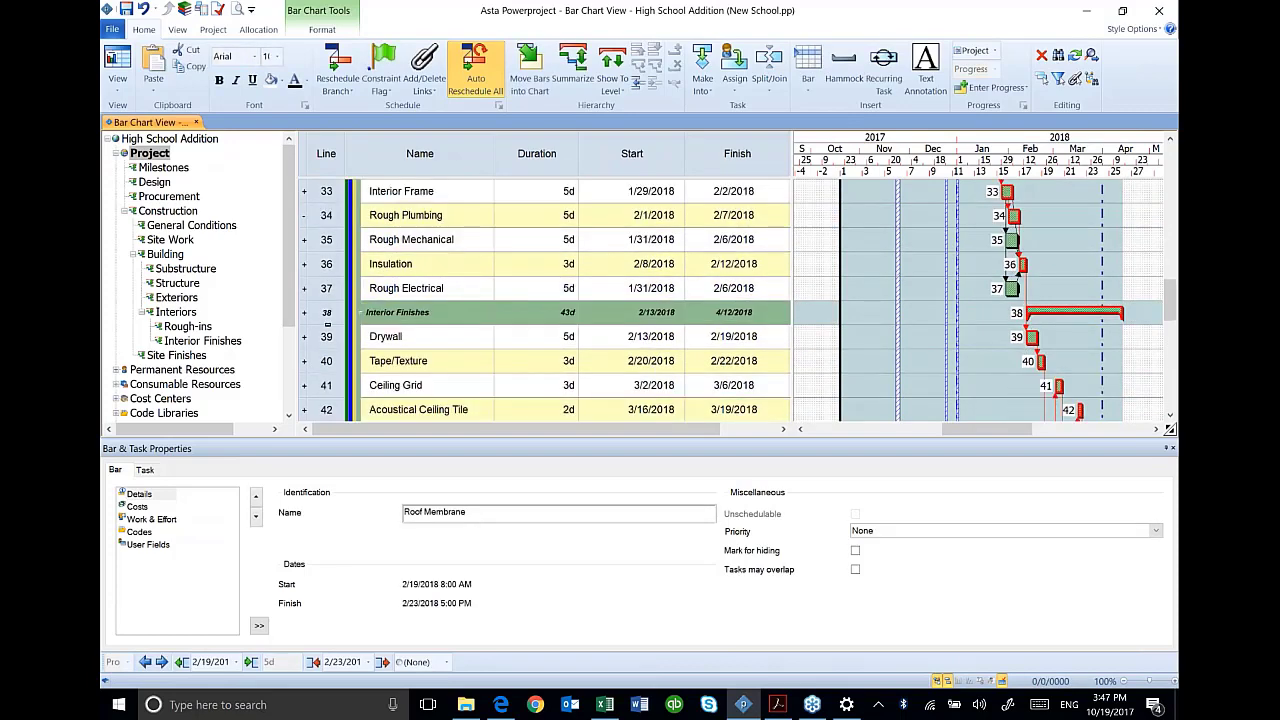
left_click(326, 337)
right_click(326, 338)
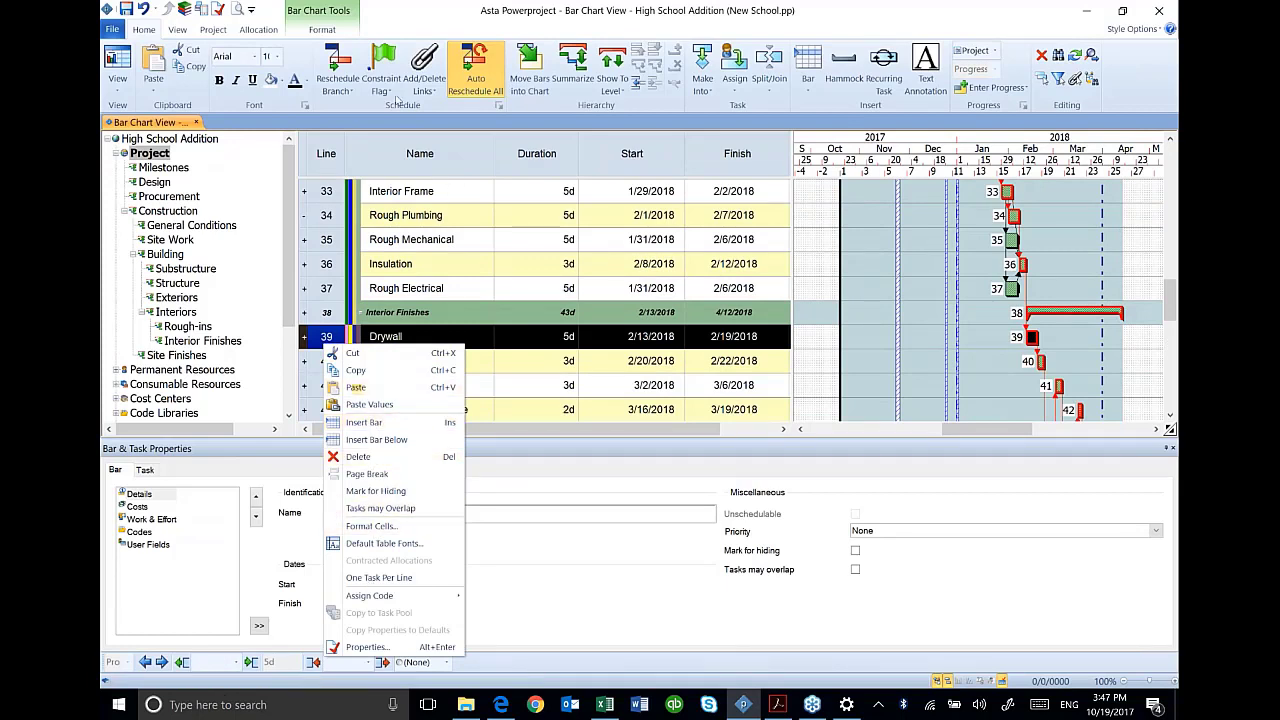
left_click(424, 88)
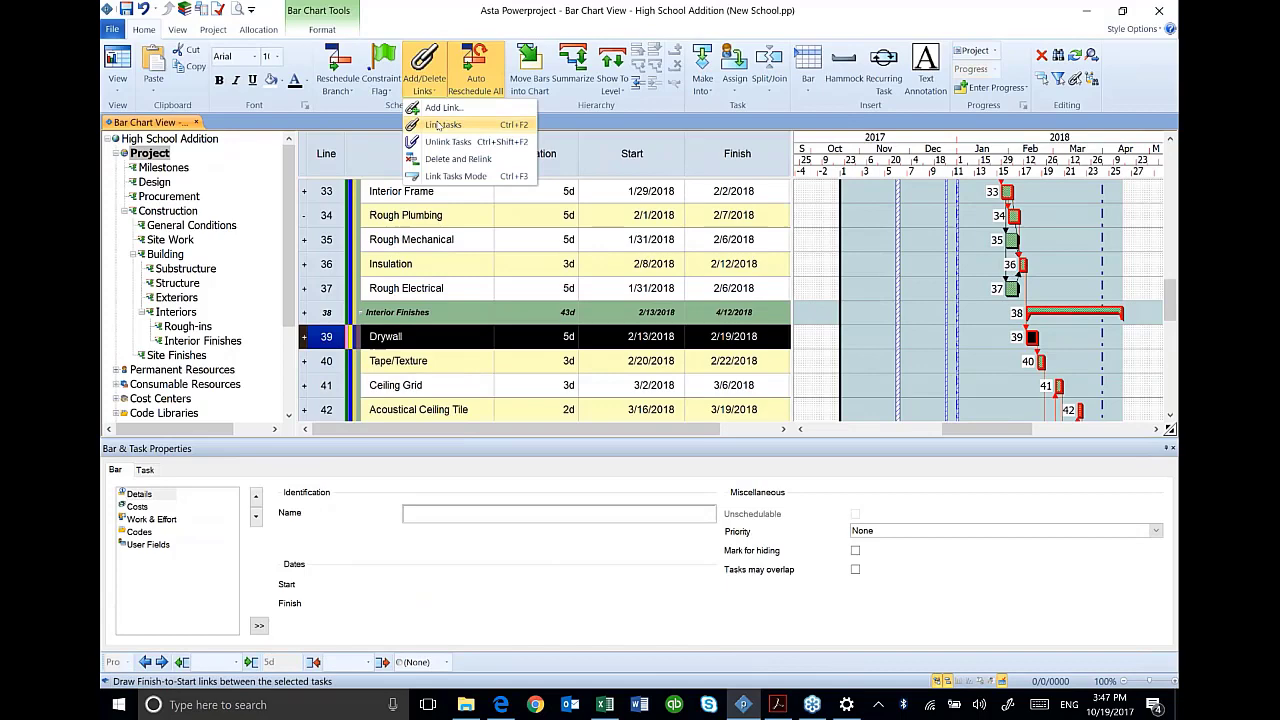
left_click(445, 108)
scroll(898, 328, "down", 2)
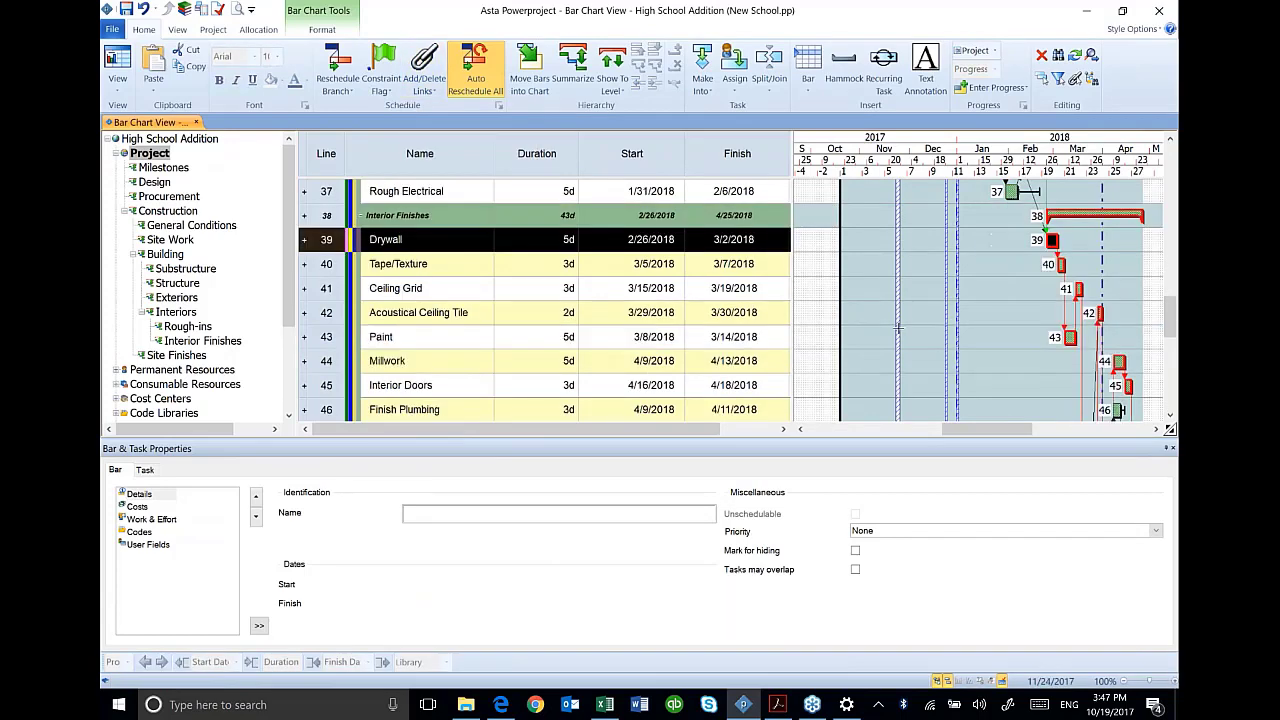
scroll(898, 328, "down", 5)
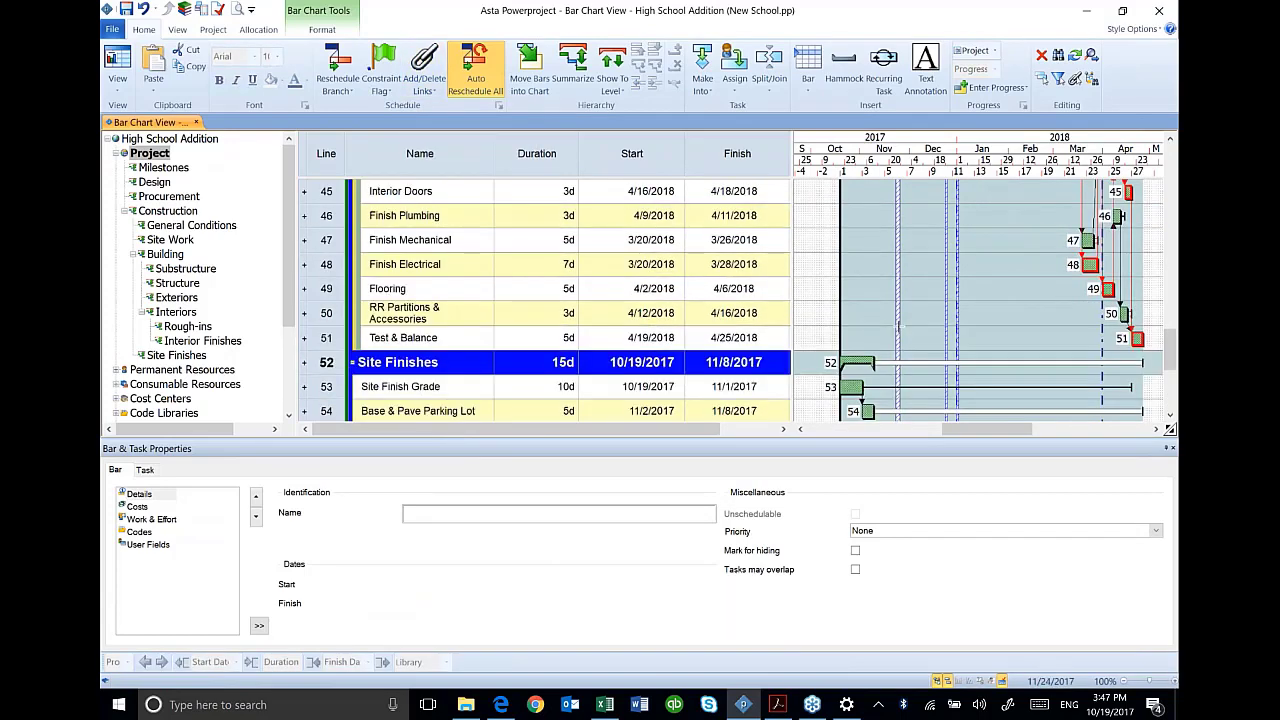
- Select Roof Membrane and Site Finish Grade and link them so site finishes start 2/26/2018
left_click(452, 340)
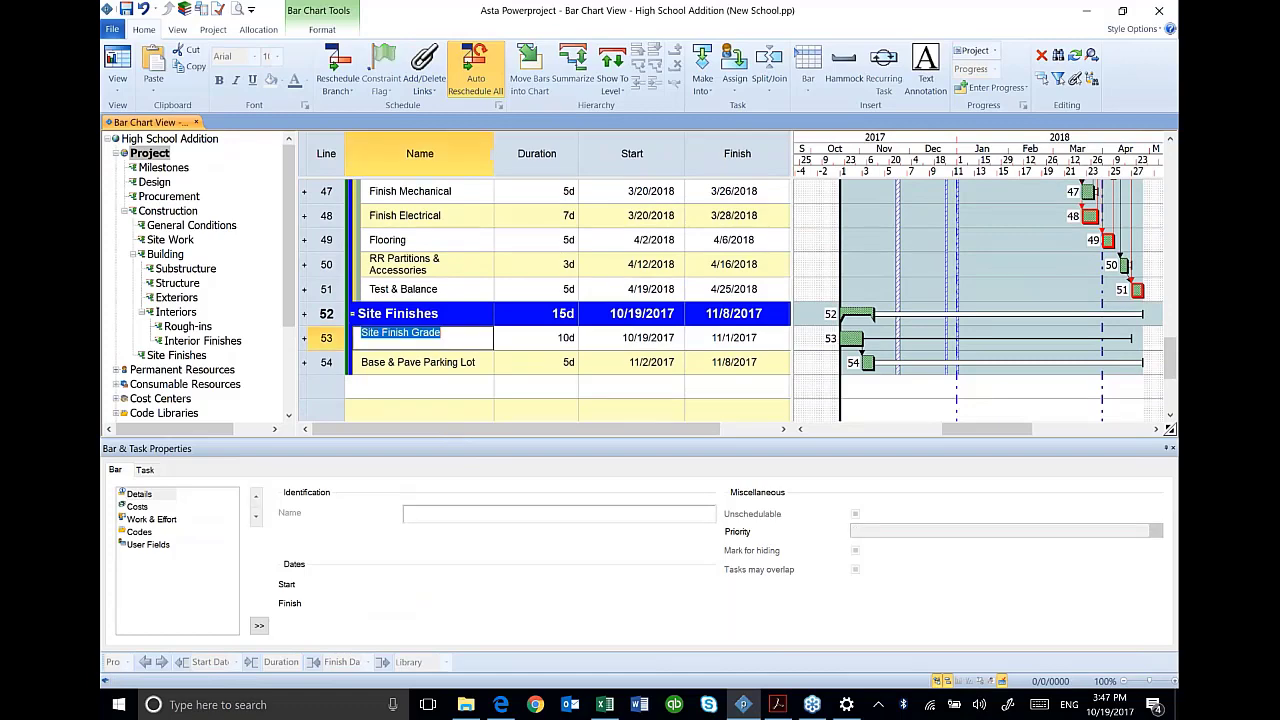
scroll(666, 288, "up", 1)
scroll(480, 253, "up", 4)
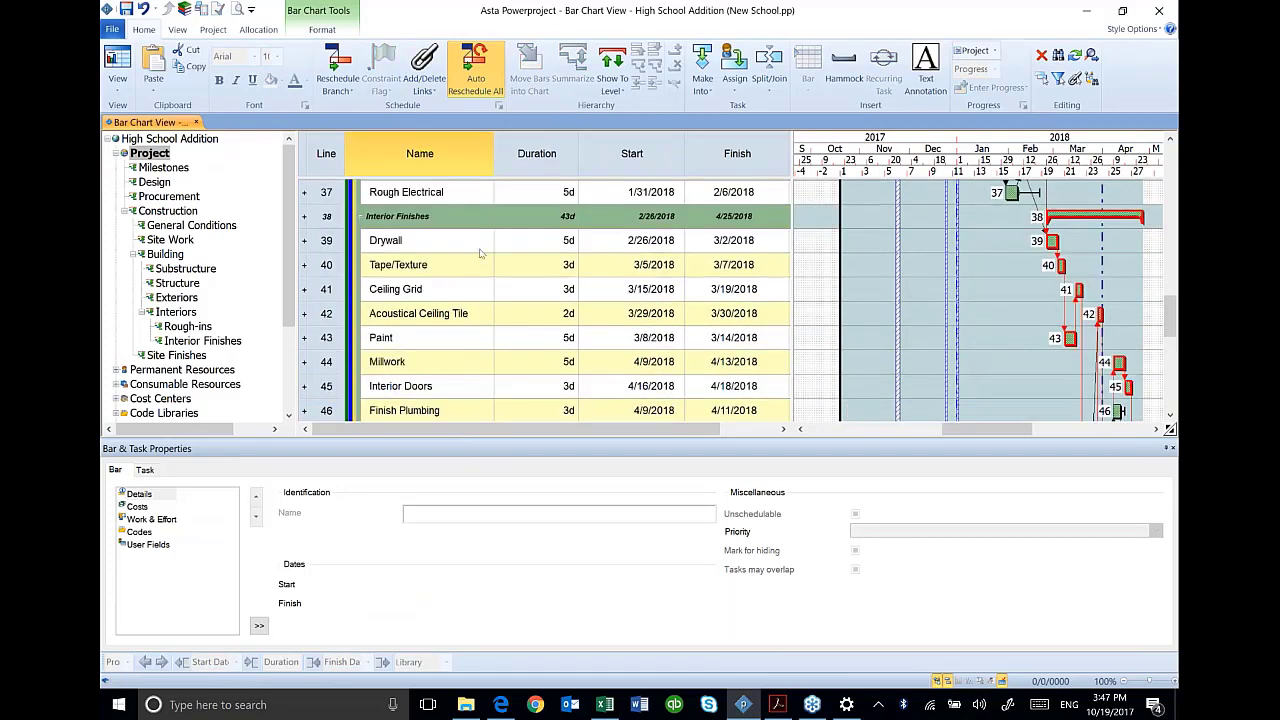
scroll(480, 253, "up", 4)
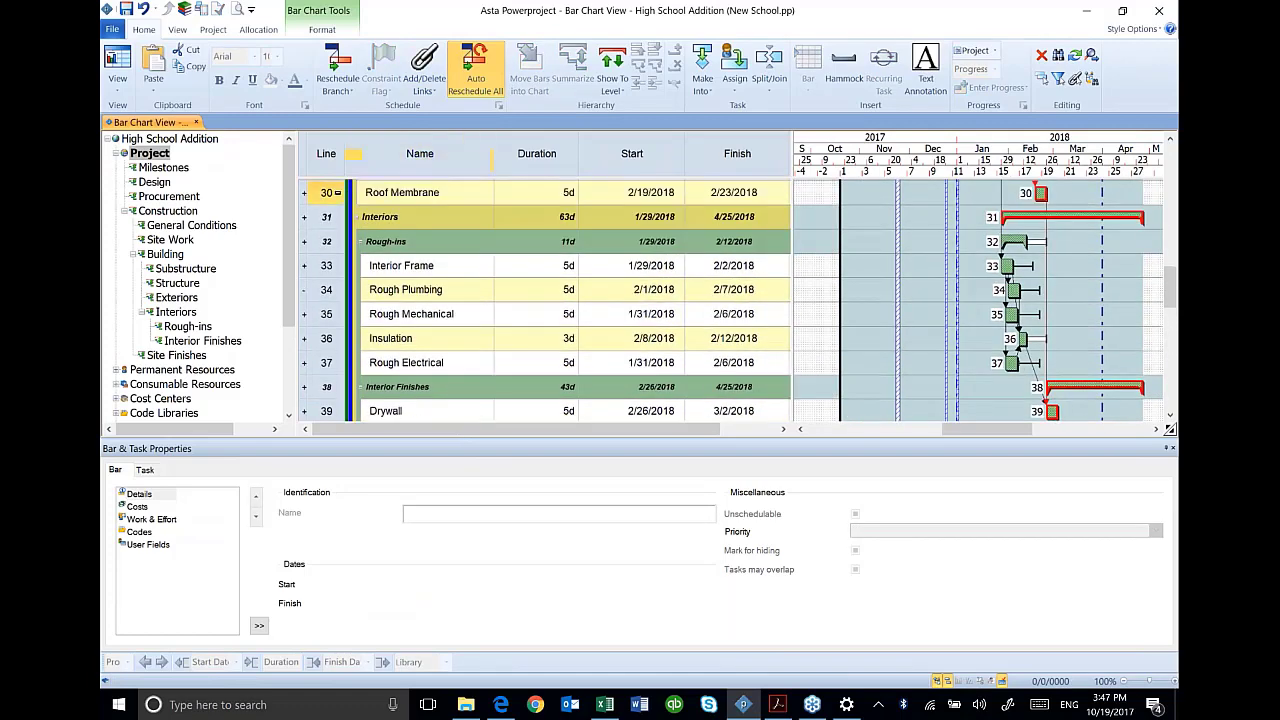
scroll(378, 388, "down", 8)
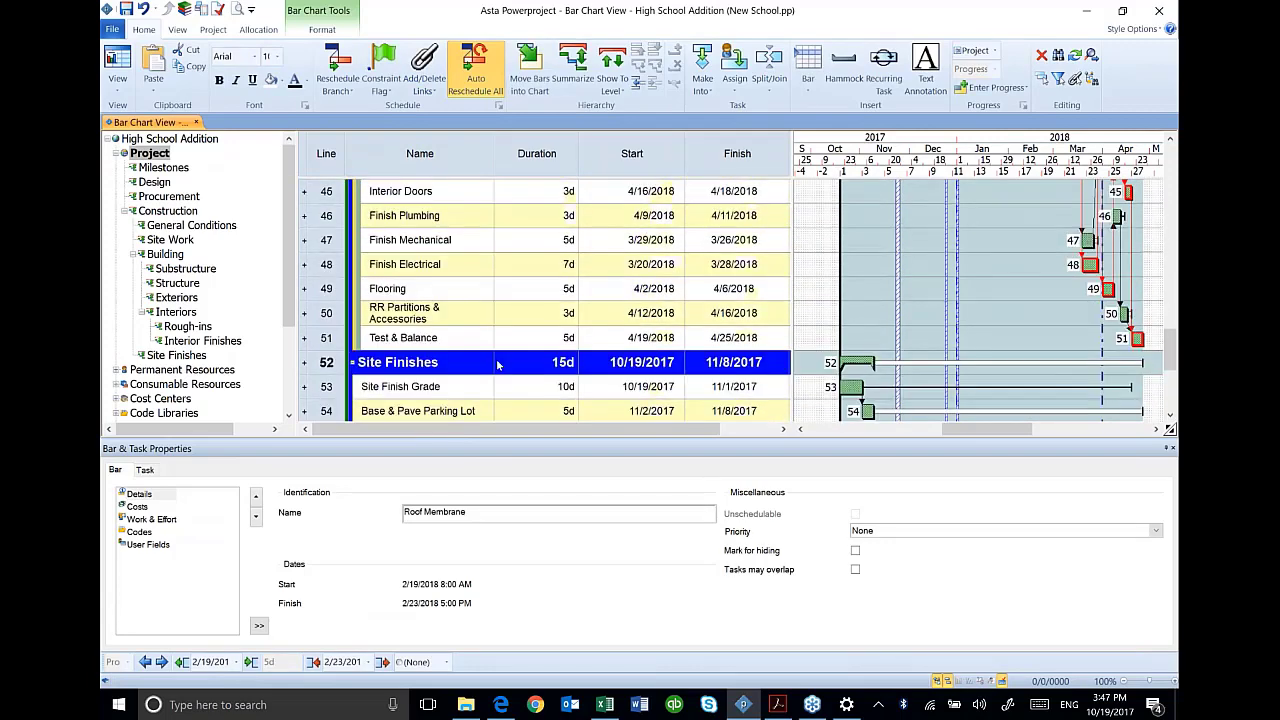
left_click(378, 388)
right_click(378, 388)
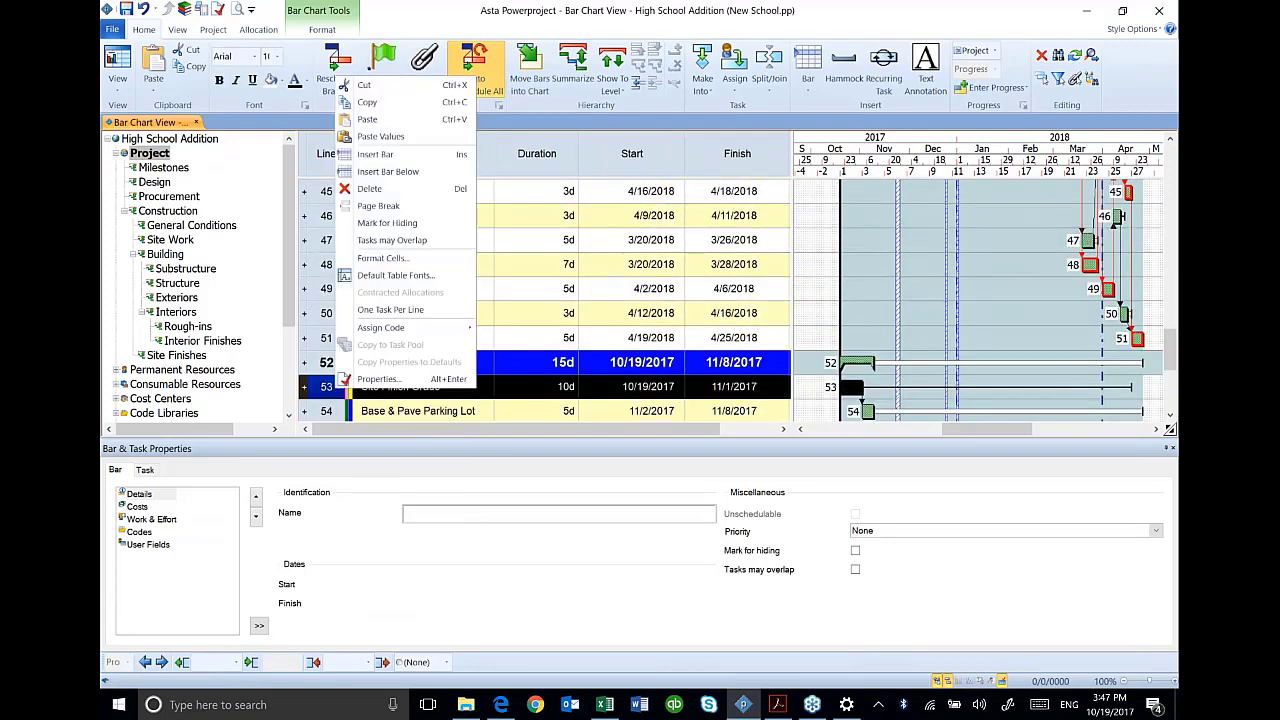
left_click(440, 65)
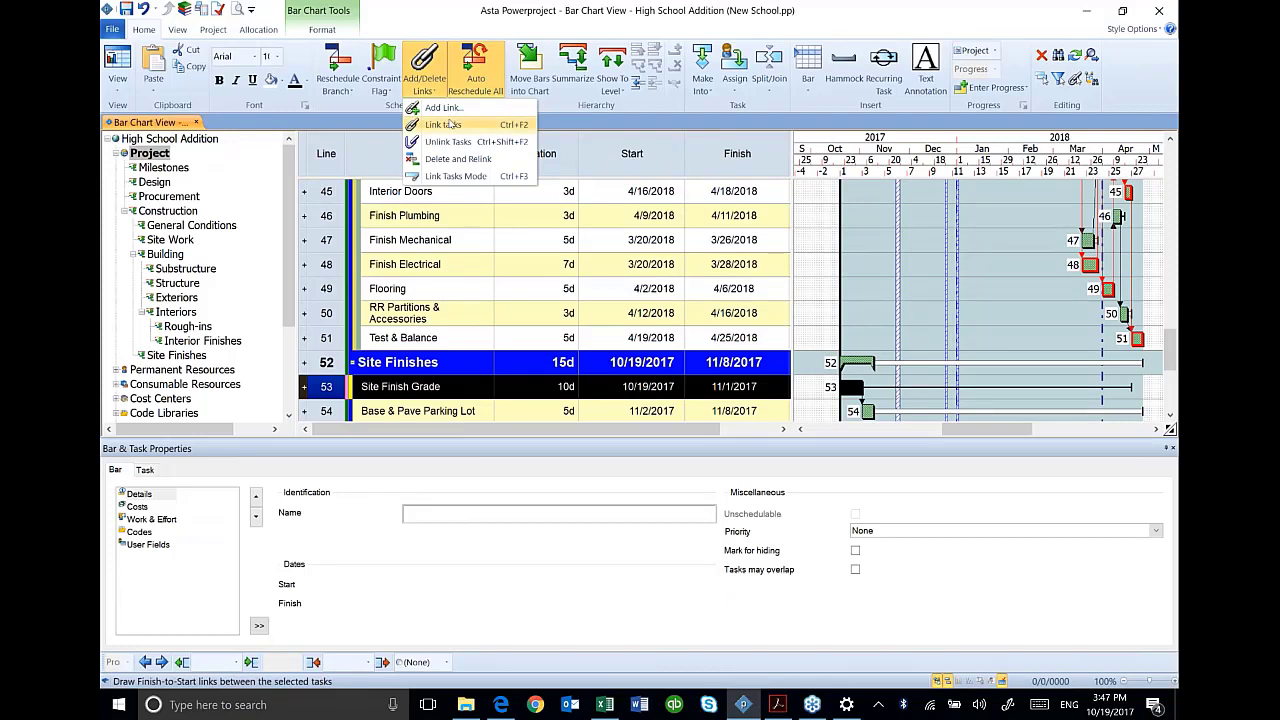
left_click(513, 124)
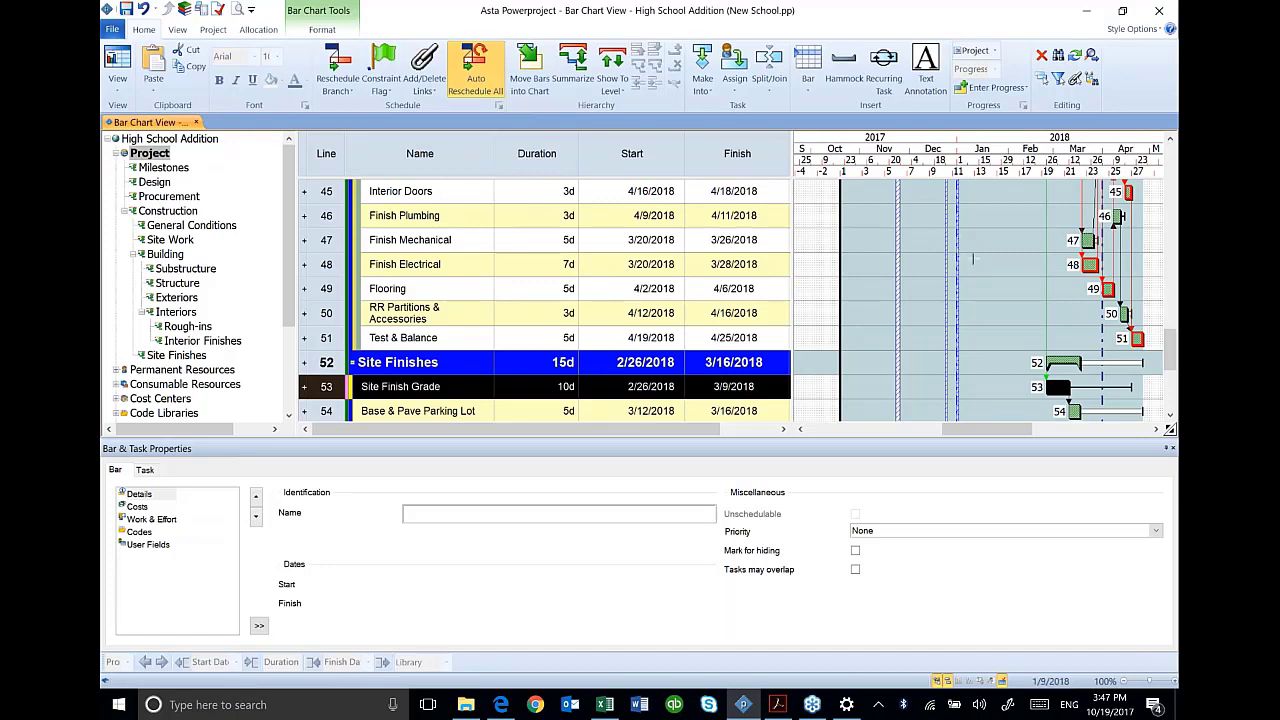
- Review the schedule, leaving the Final Clean name unchanged, then show only the Milestones tasks
scroll(970, 259, "up", 2)
scroll(976, 260, "up", 5)
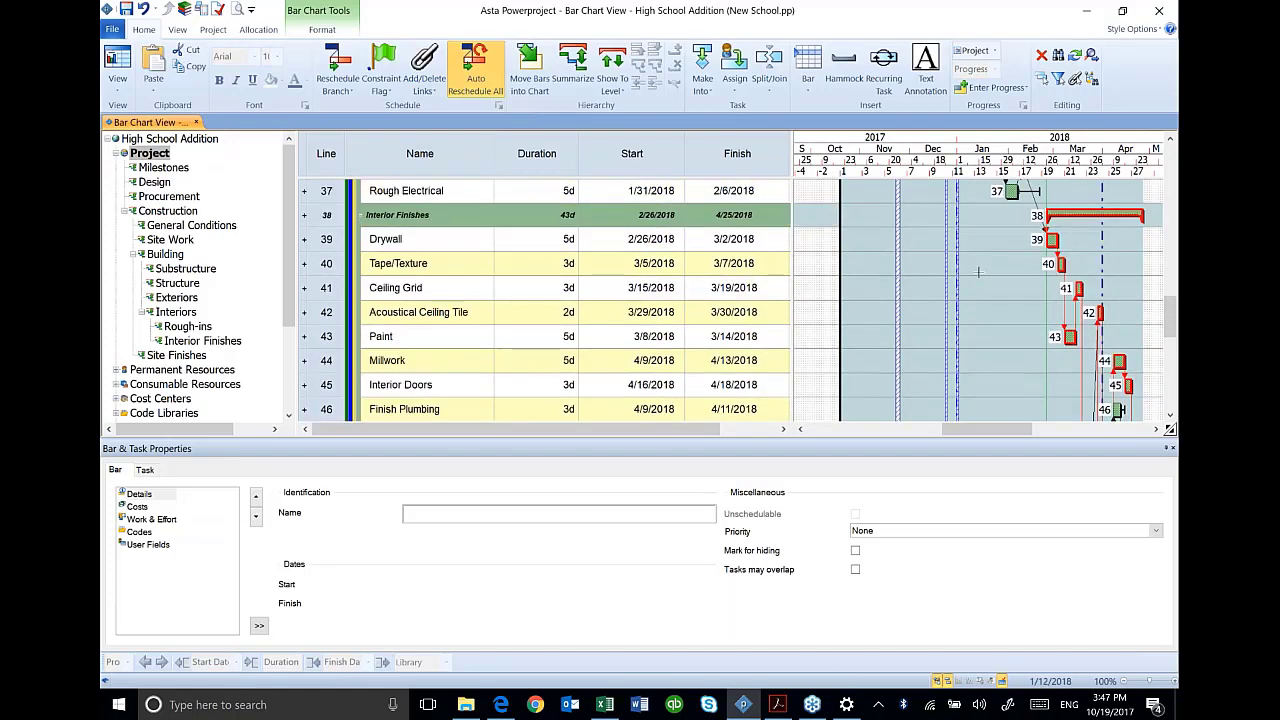
scroll(970, 296, "up", 5)
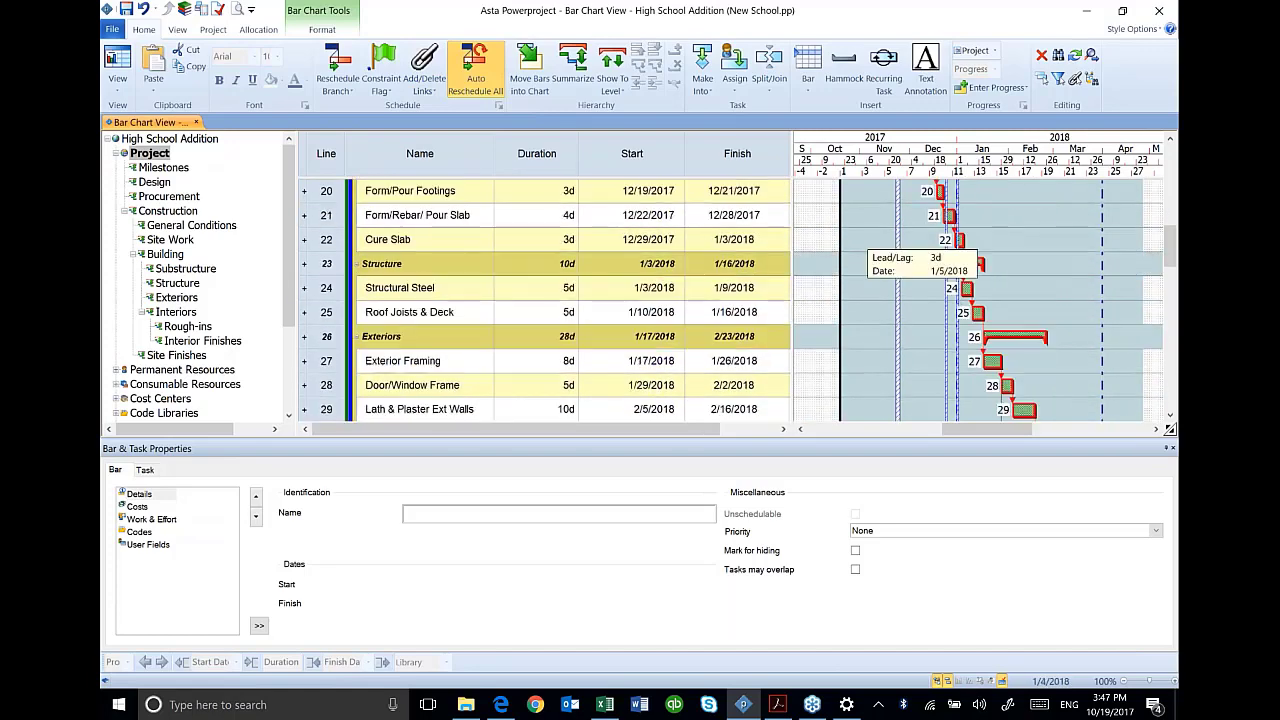
scroll(970, 296, "up", 1)
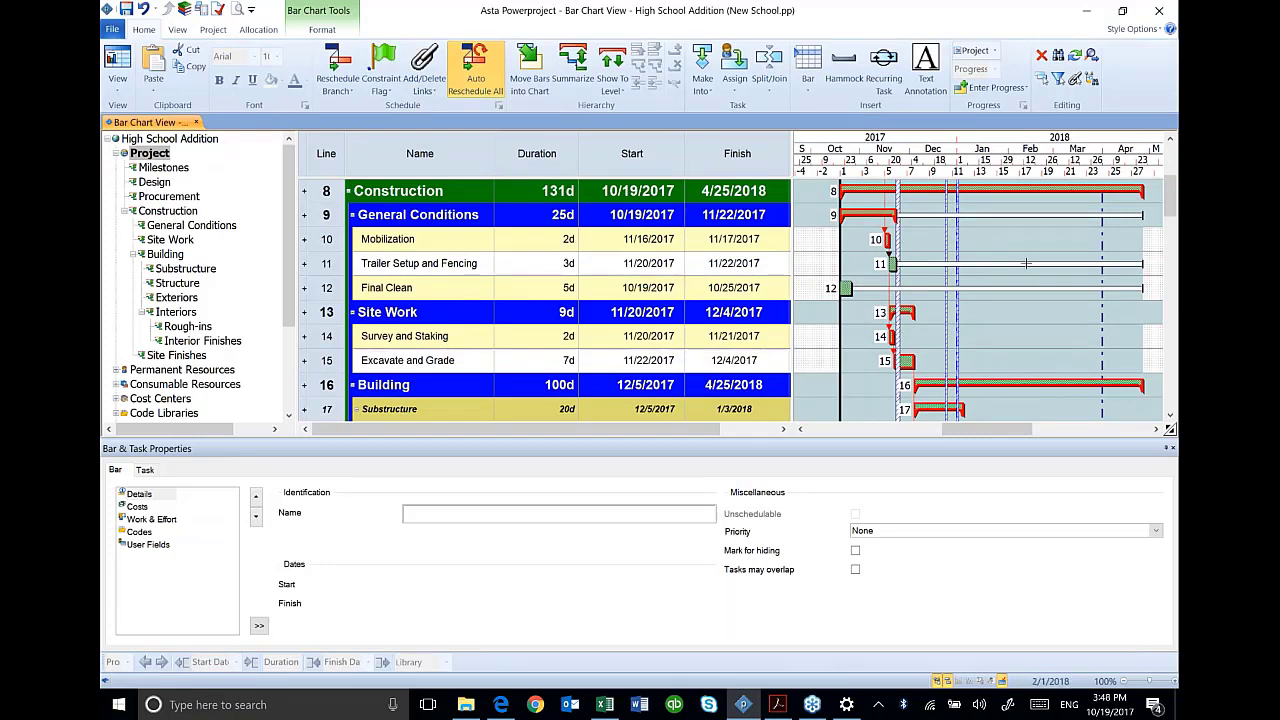
scroll(1016, 236, "up", 3)
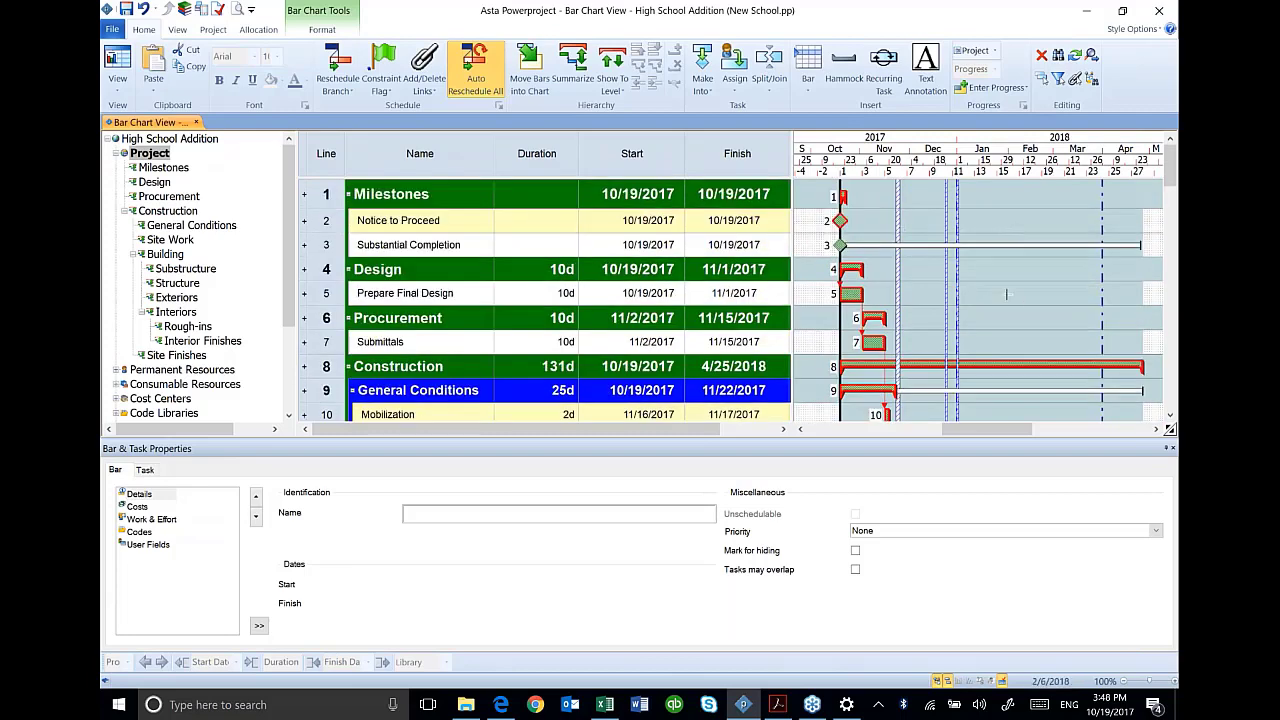
scroll(1010, 295, "down", 2)
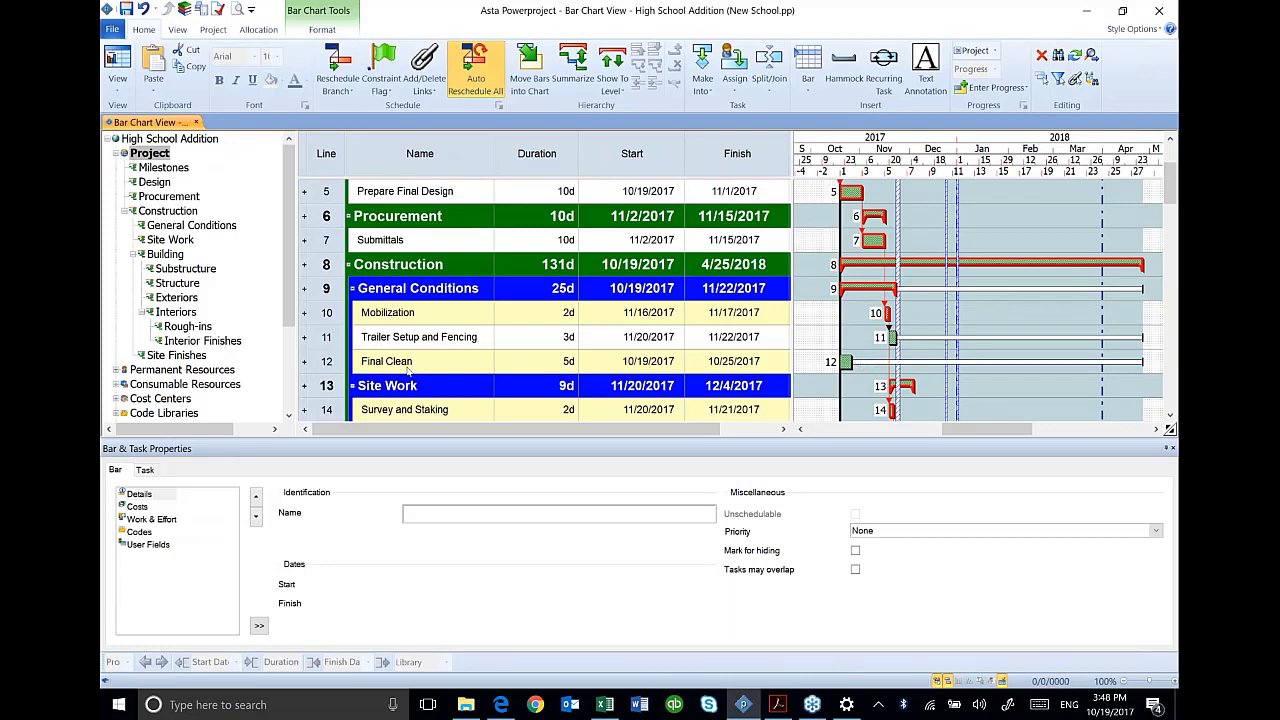
double_click(408, 367)
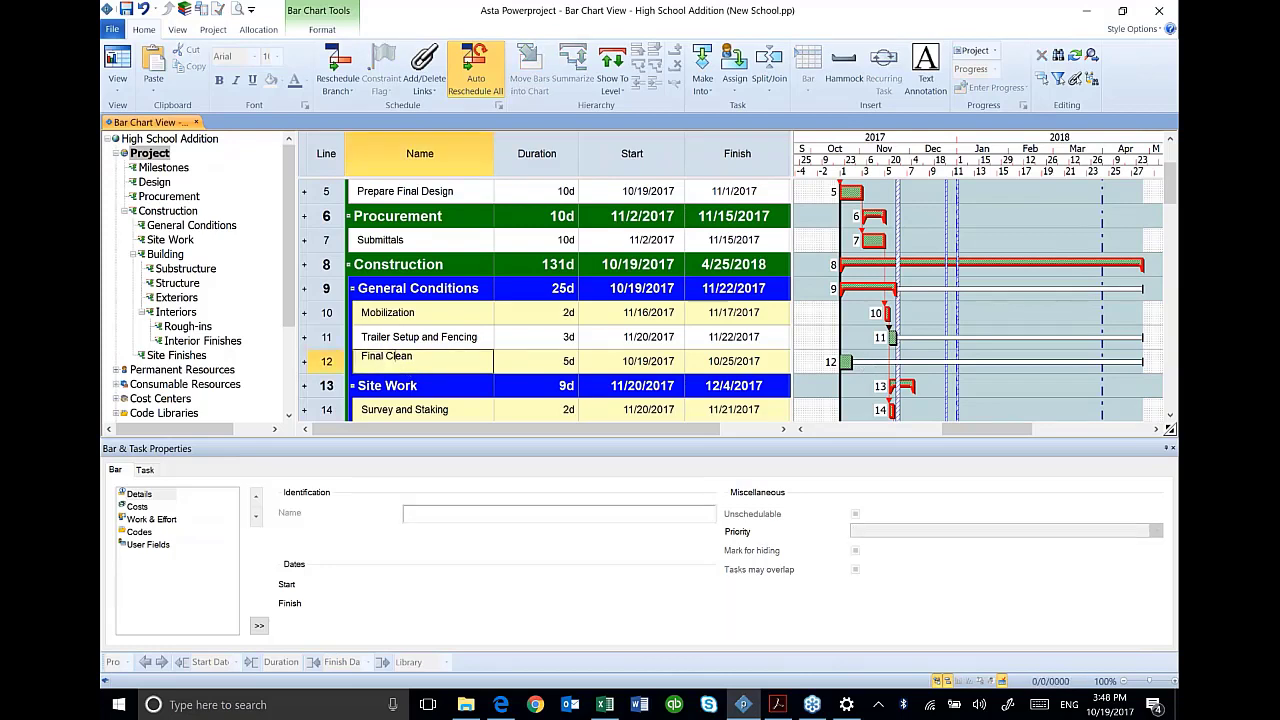
key("Return")
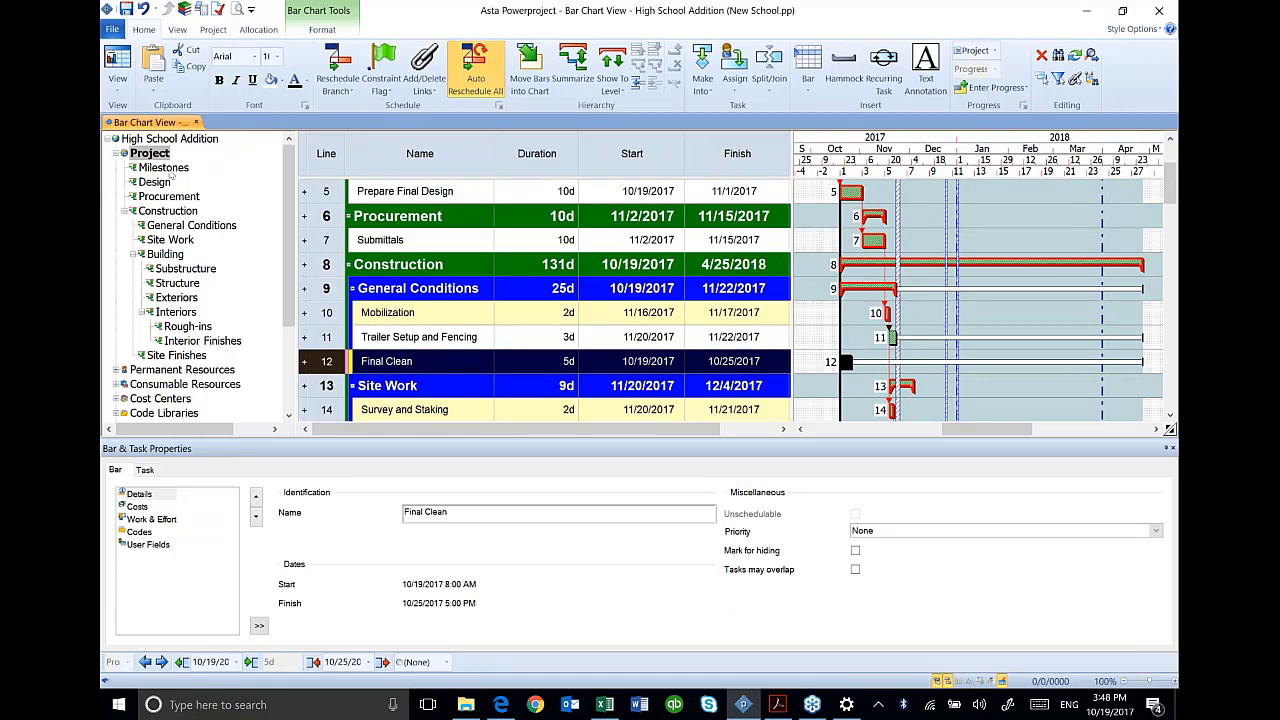
left_click(168, 169)
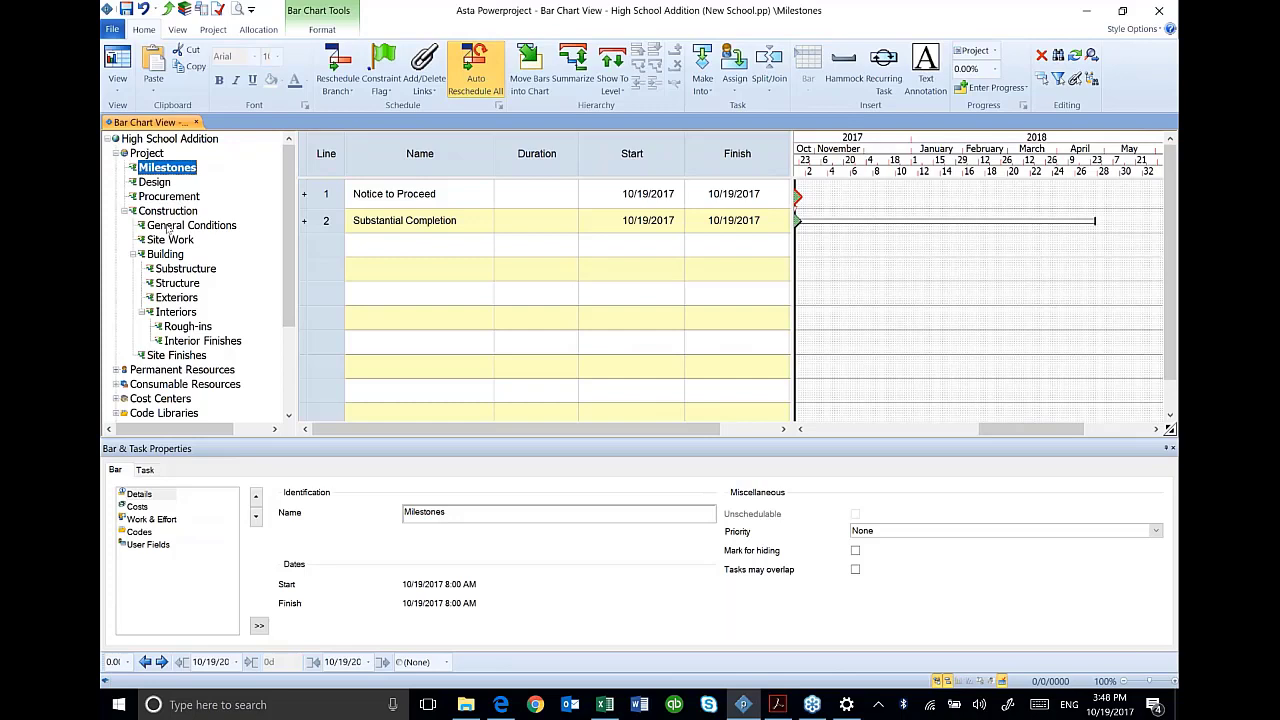
- Show General Conditions alongside Milestones and link Final Clean to Substantial Completion
left_click(170, 226, "ctrl")
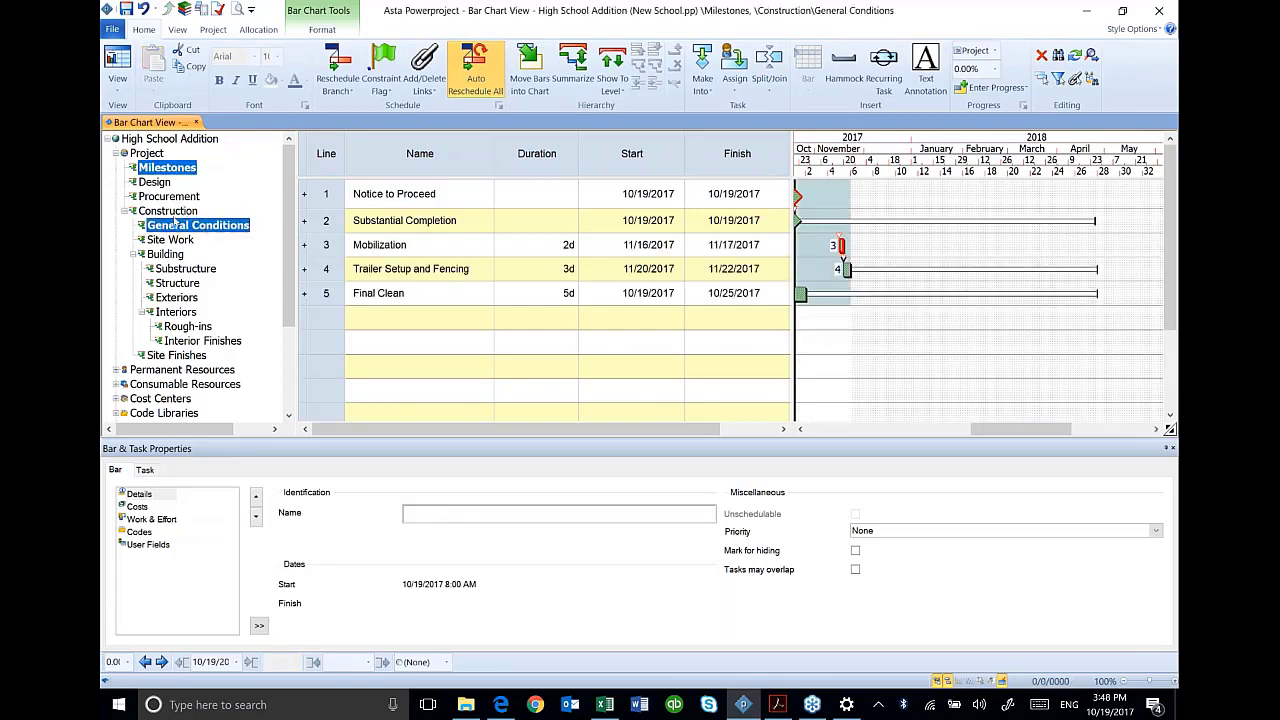
left_click_drag(803, 296, 853, 226)
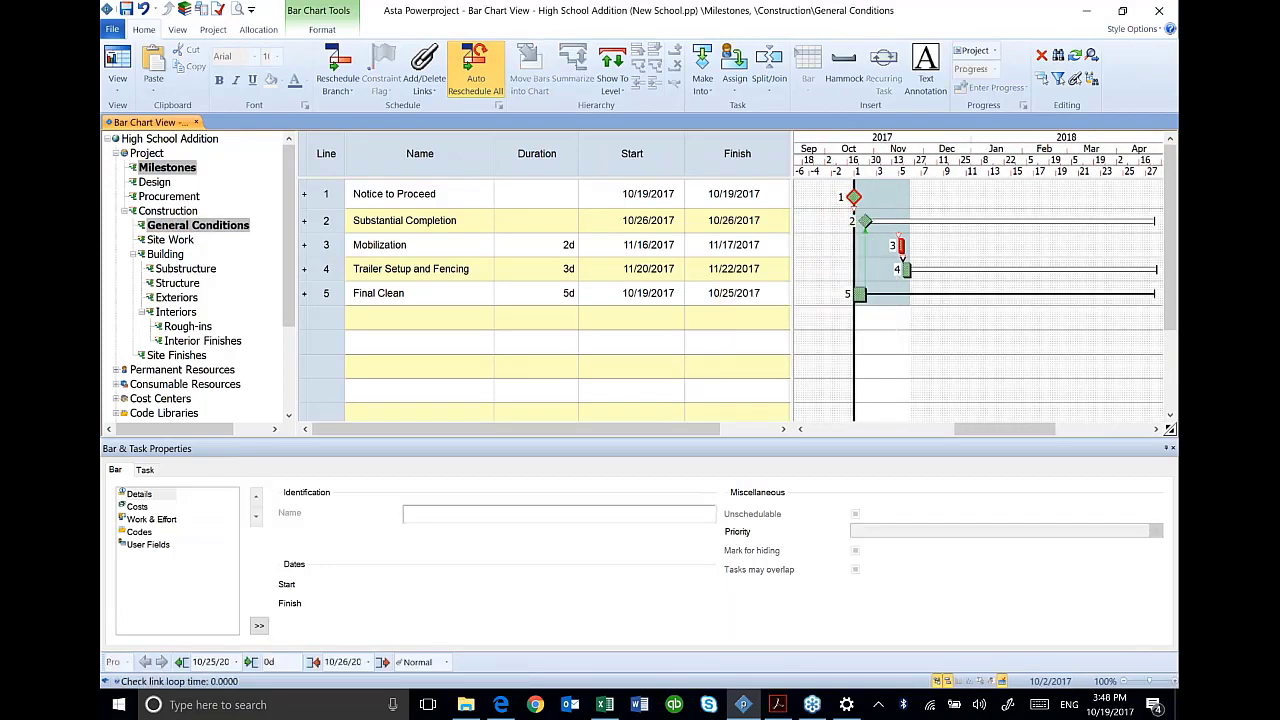
left_click(155, 154)
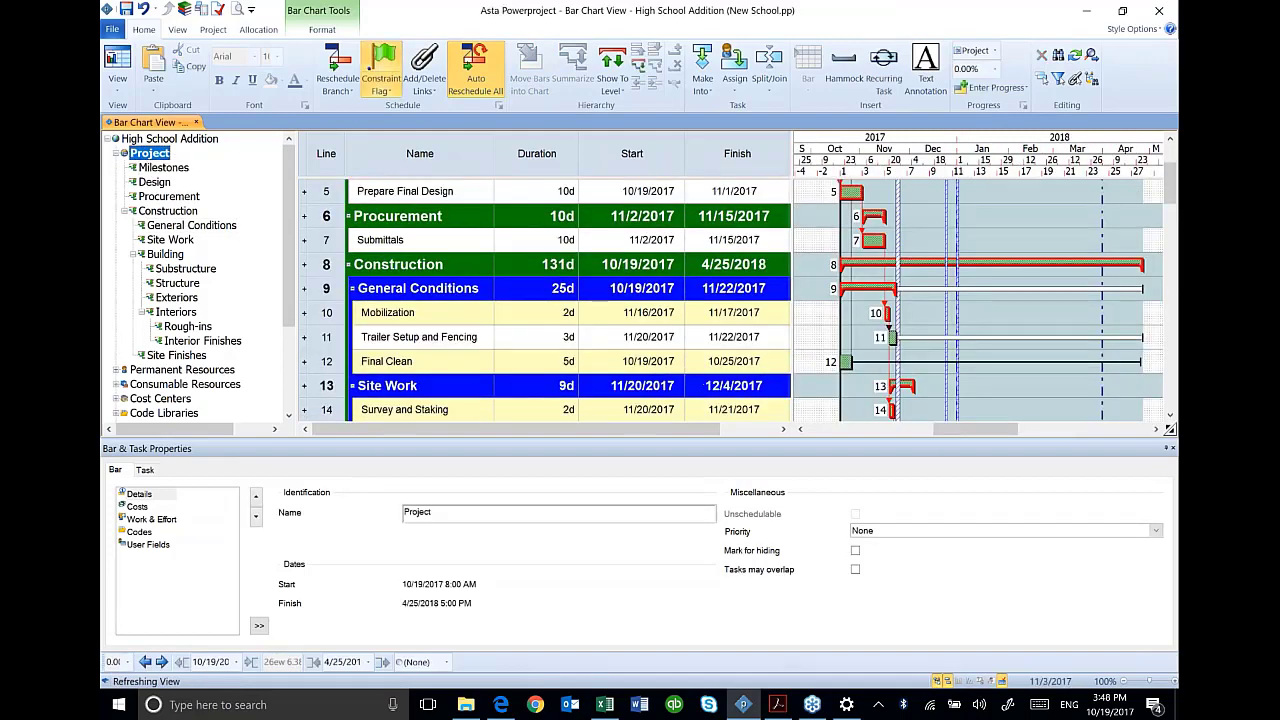
- Display General Conditions with Substructure and link Trailer Setup and Fencing to Layout and Grade Pad
scroll(1037, 363, "down", 5)
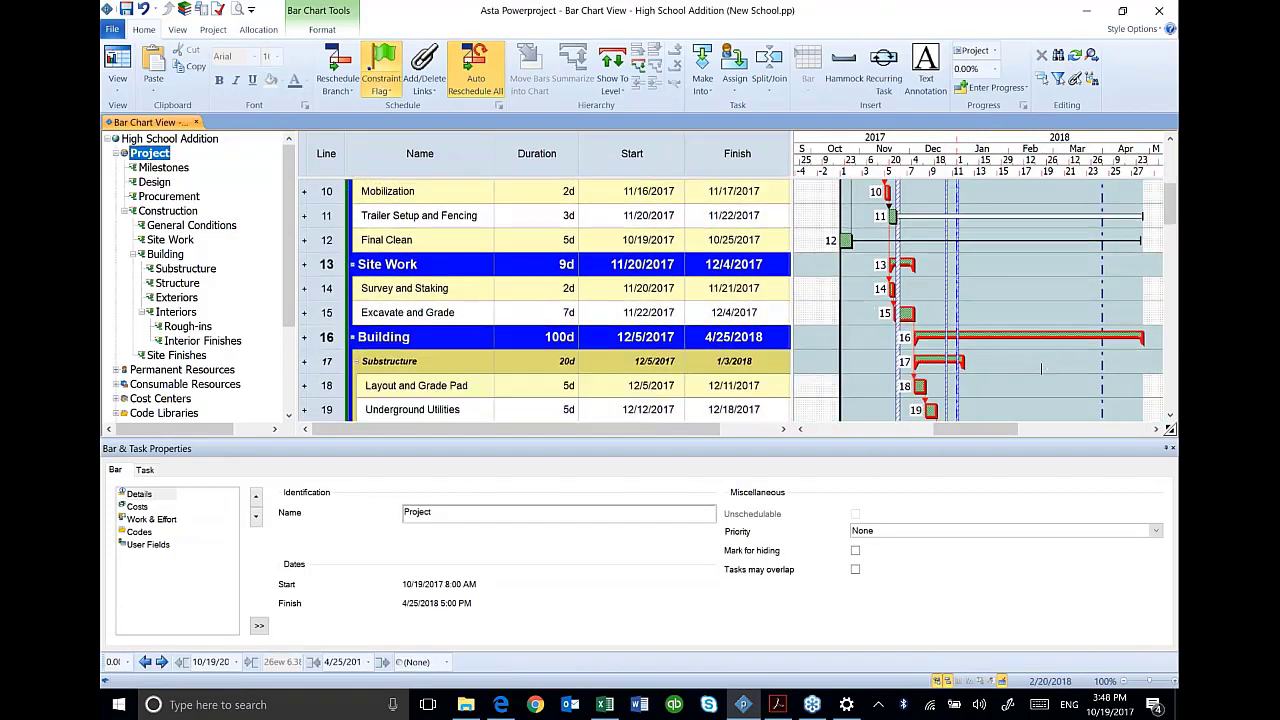
scroll(1041, 360, "down", 4)
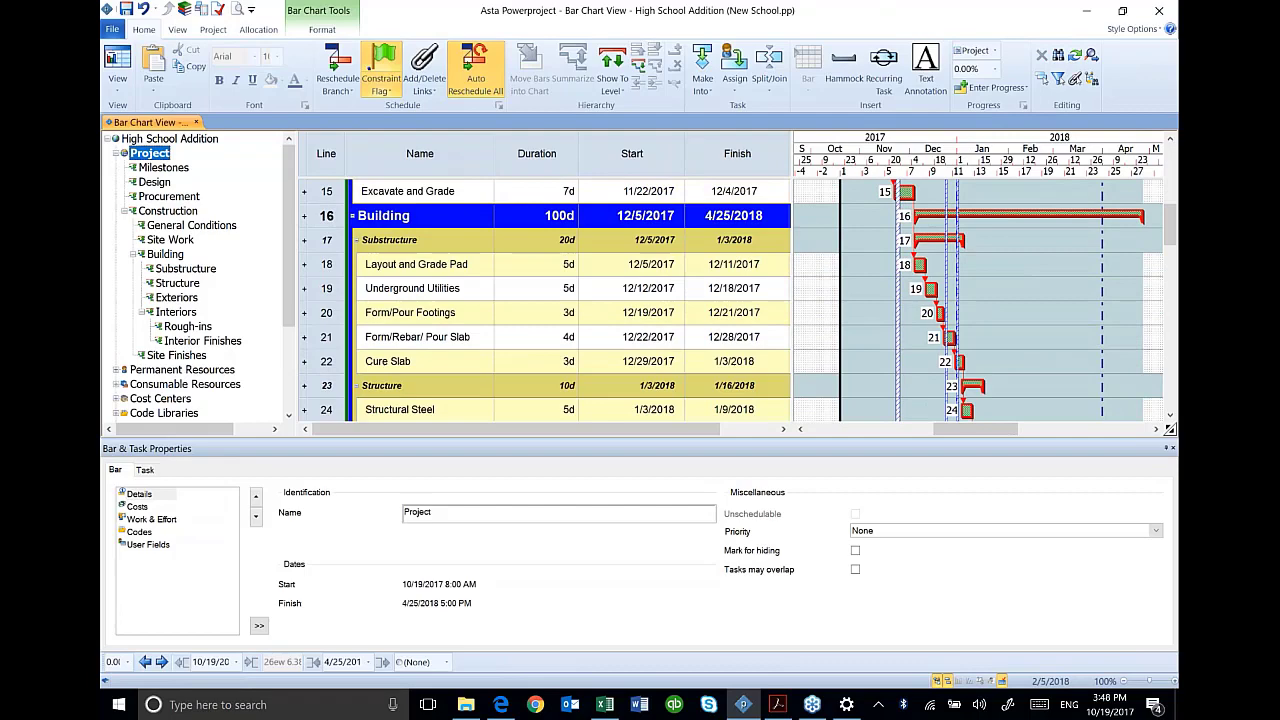
scroll(1041, 360, "up", 7)
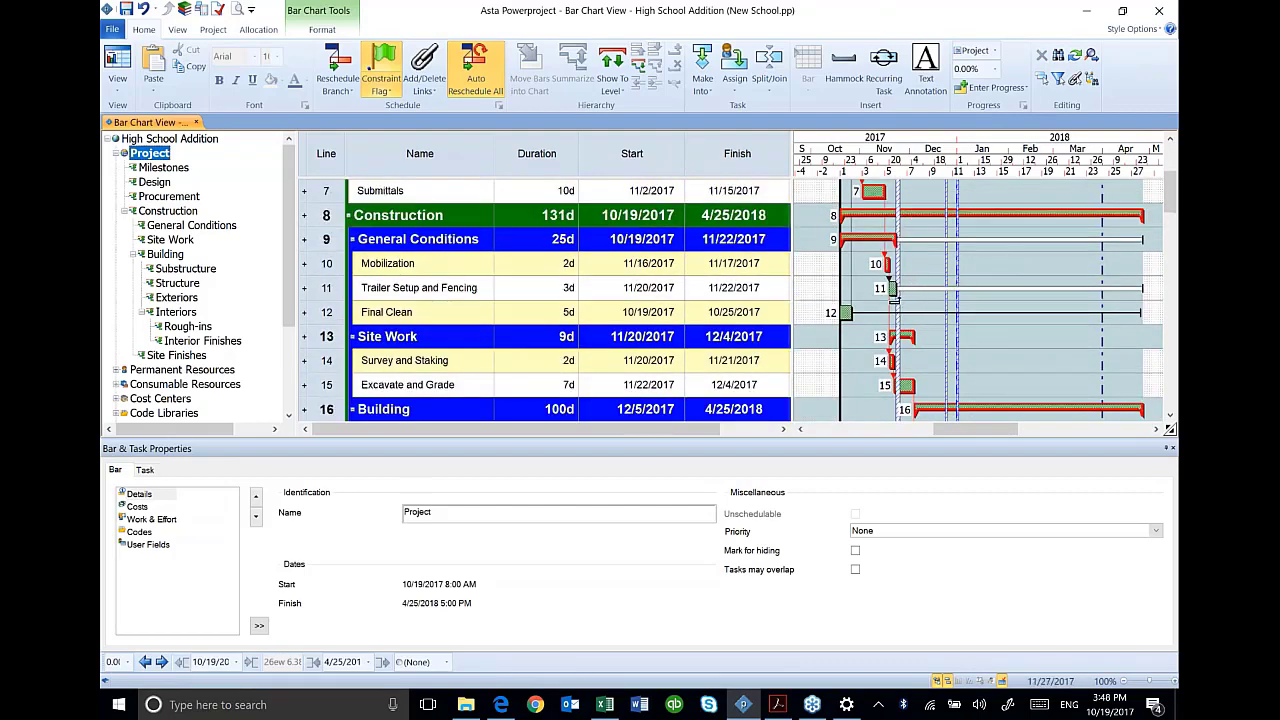
mouse_move(892, 292)
left_mouse_down()
mouse_move(931, 466)
mouse_move(912, 308)
left_mouse_up()
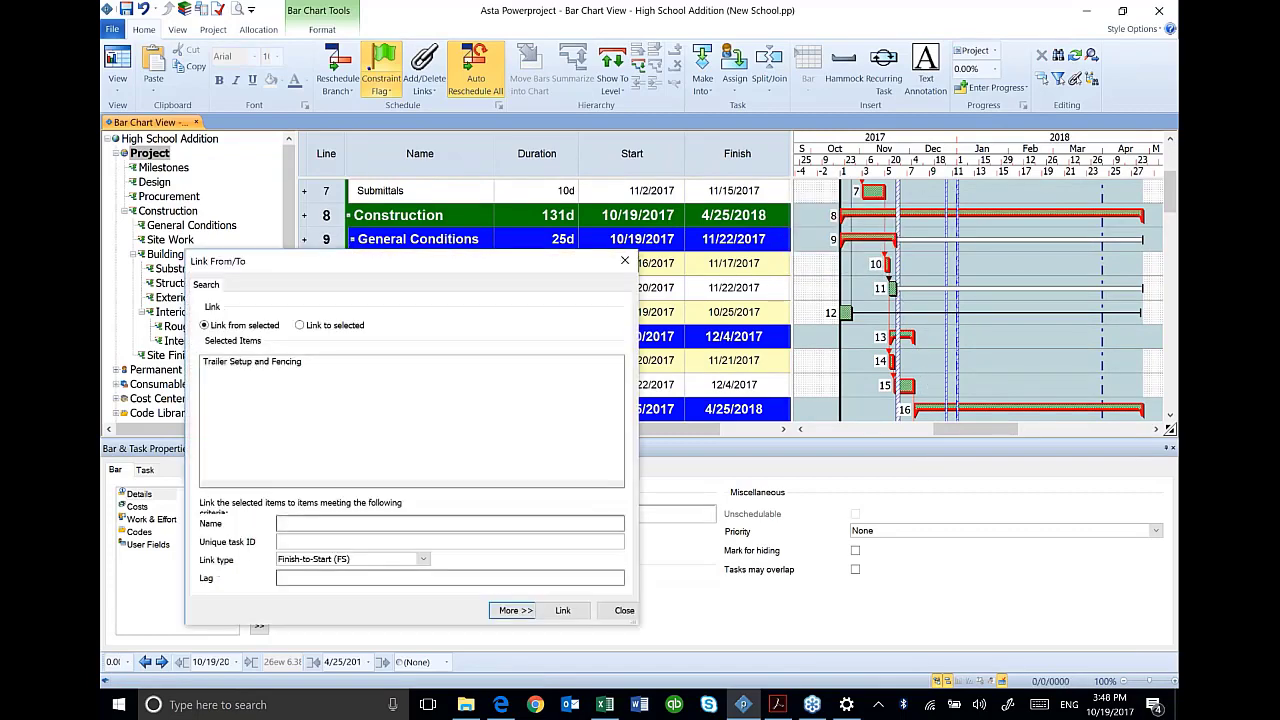
left_click(624, 610)
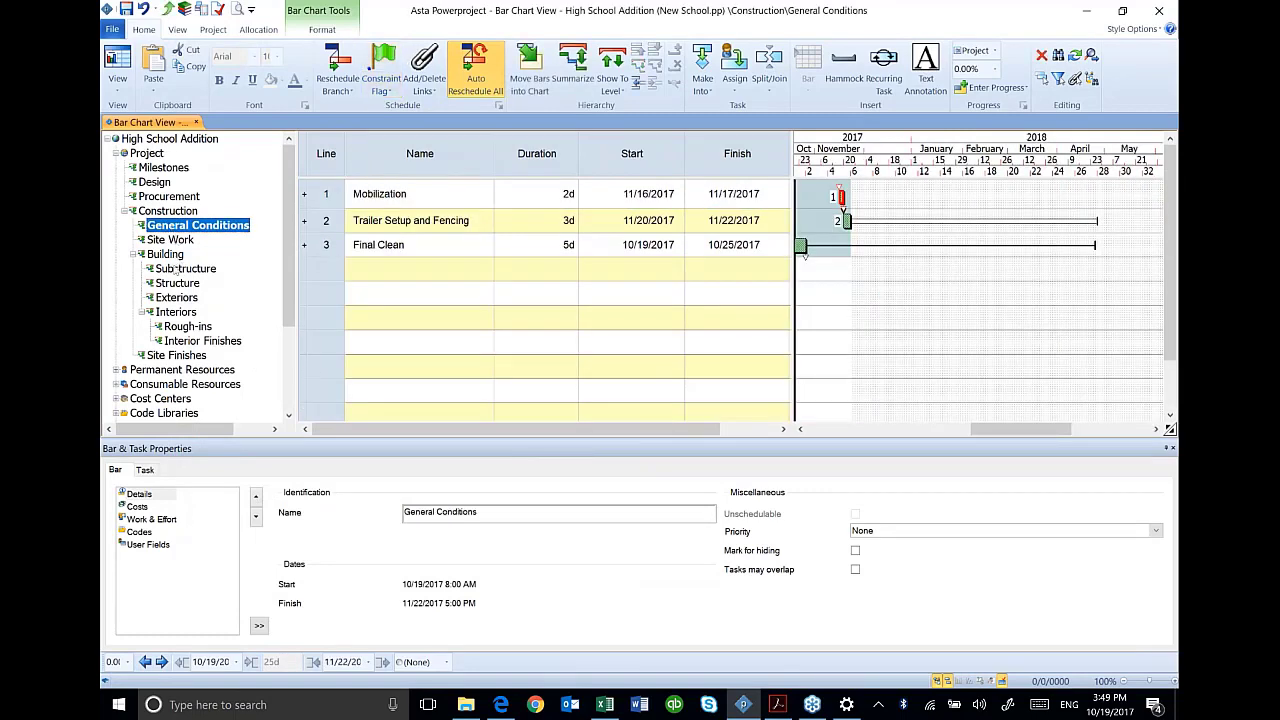
left_click(175, 269, "ctrl")
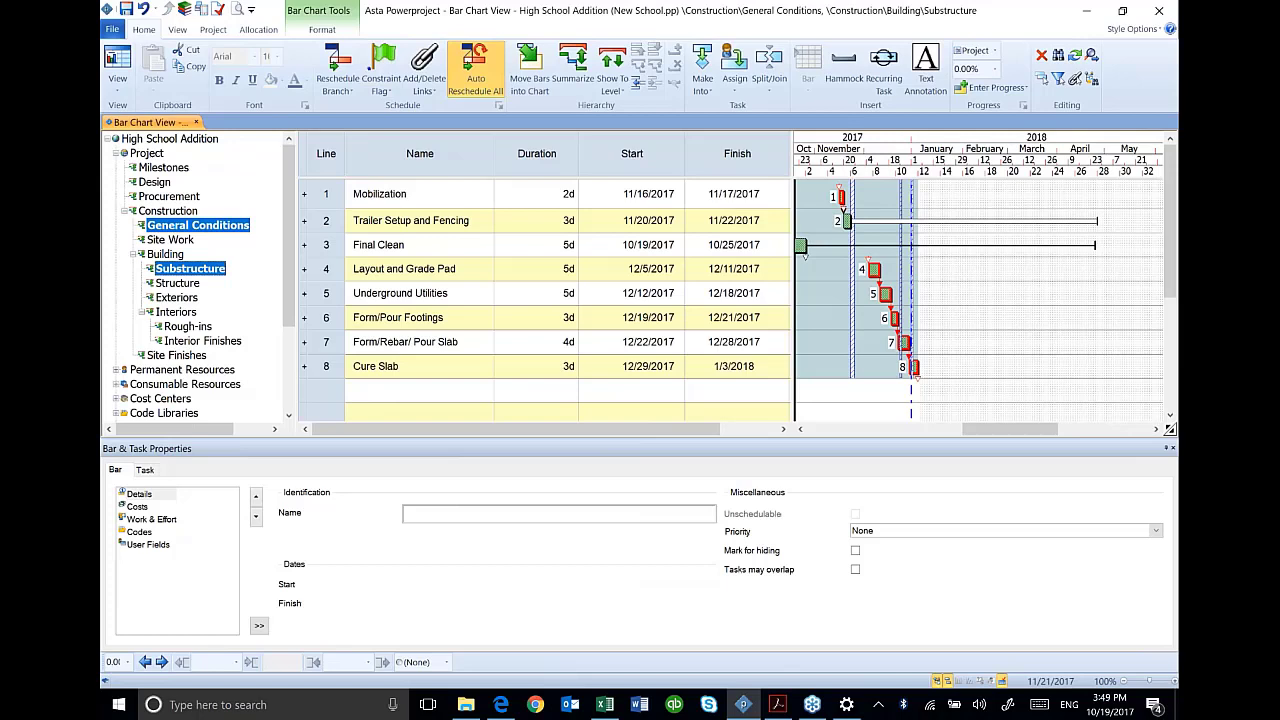
left_click_drag(859, 231, 873, 293)
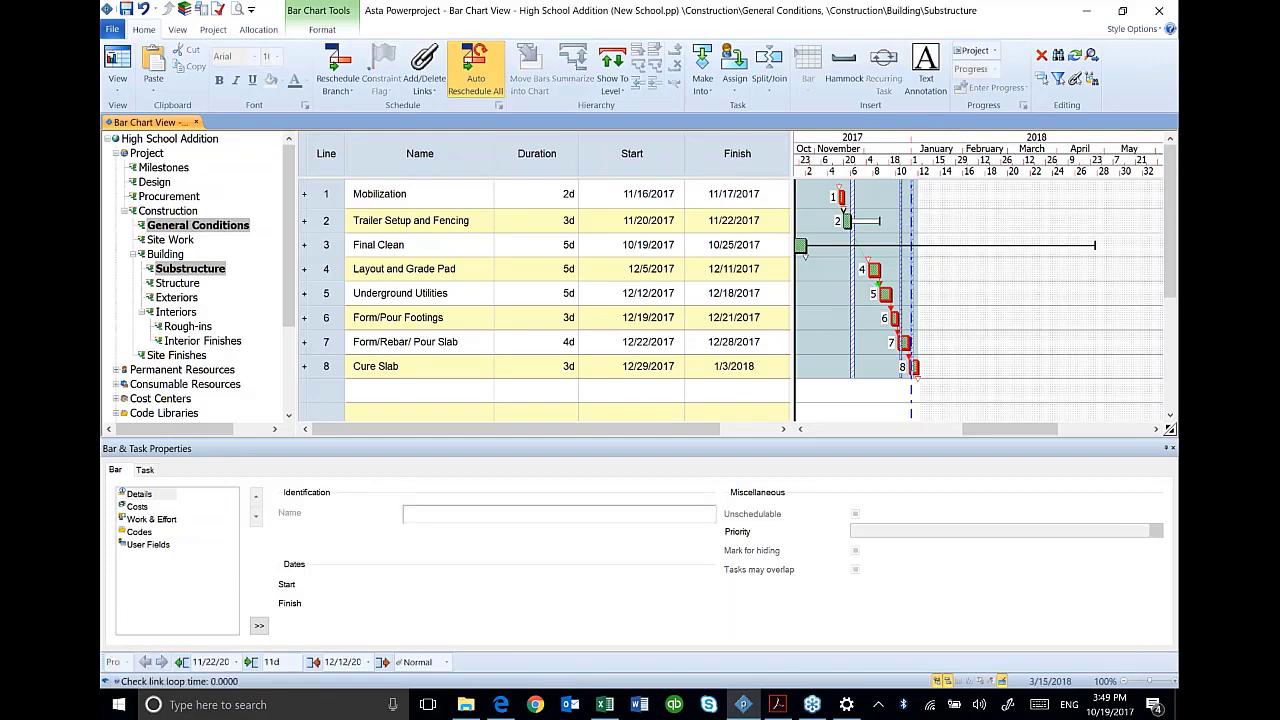
left_click(149, 153)
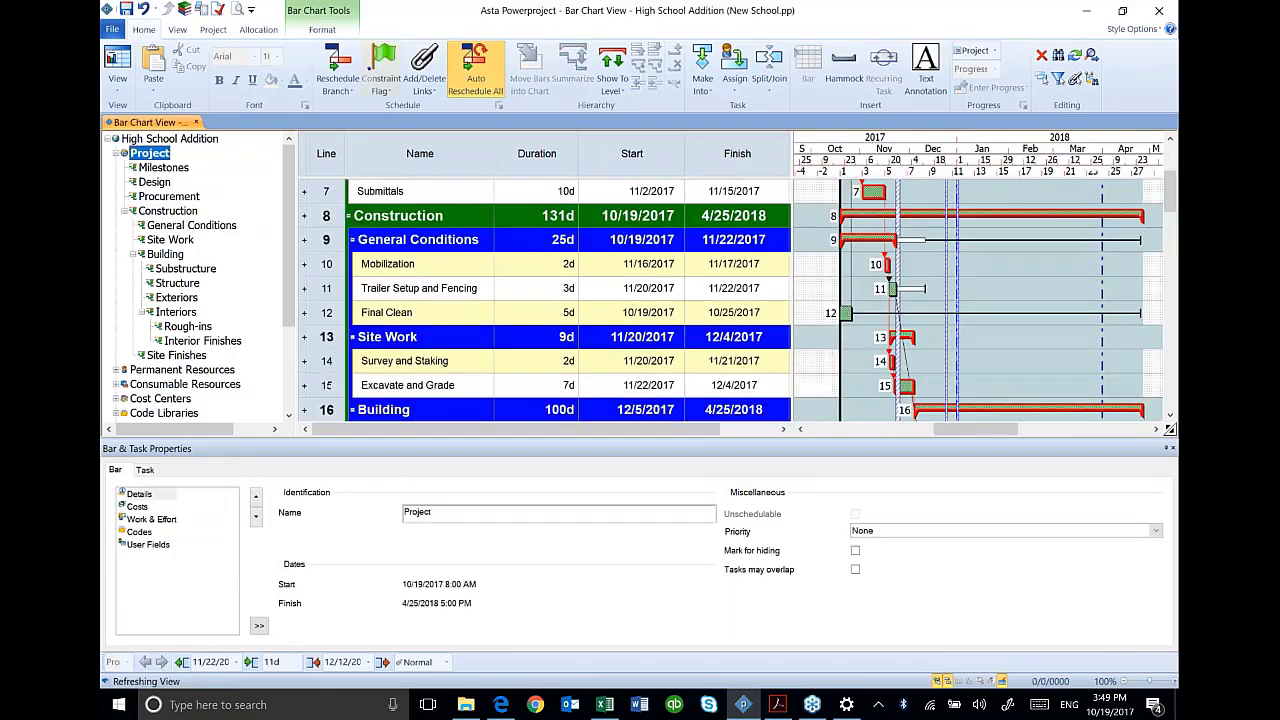
scroll(1023, 335, "down", 6)
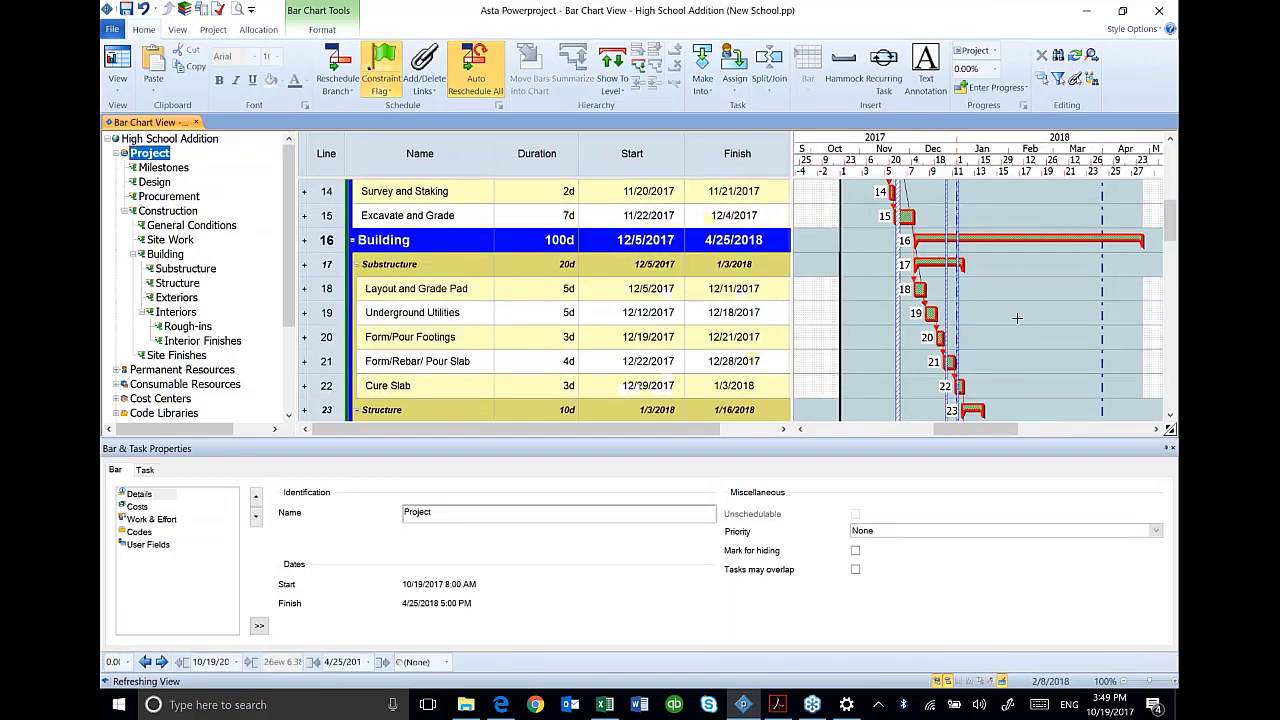
scroll(740, 301, "down", 1)
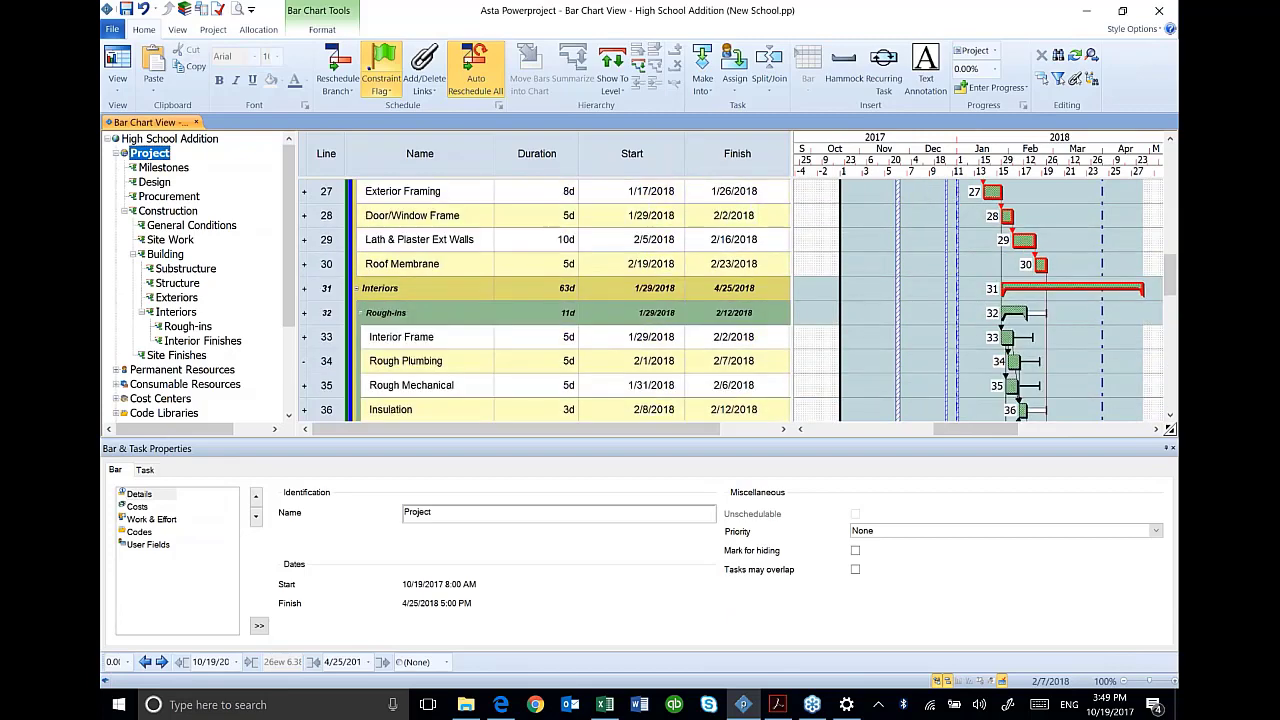
scroll(740, 300, "down", 3)
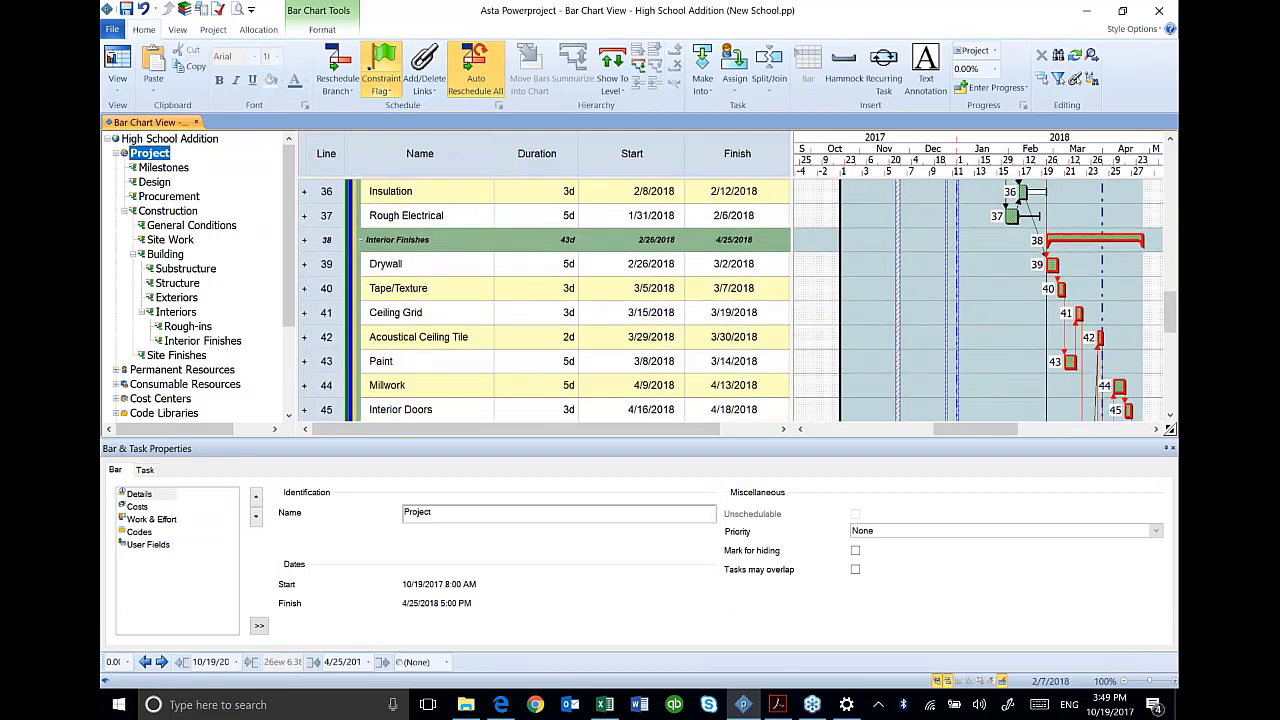
scroll(1052, 174, "down", 1)
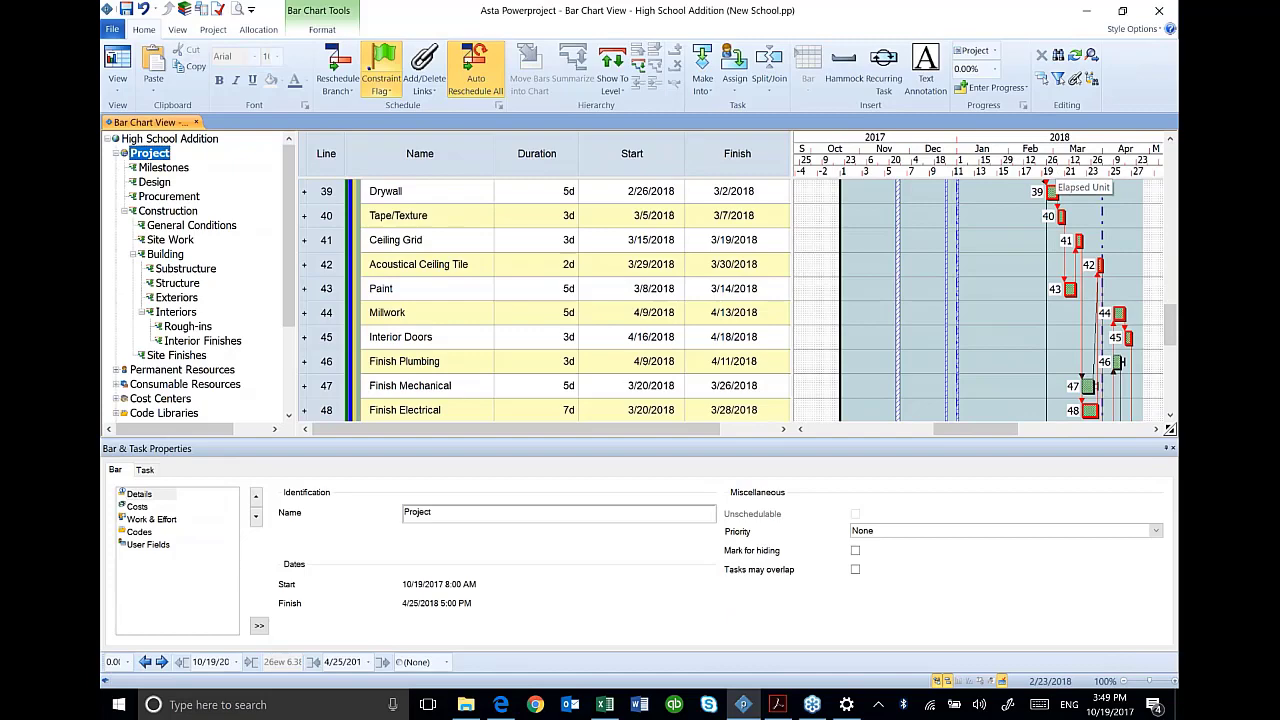
scroll(1052, 176, "down", 1)
scroll(1089, 259, "down", 2)
scroll(1089, 259, "up", 1)
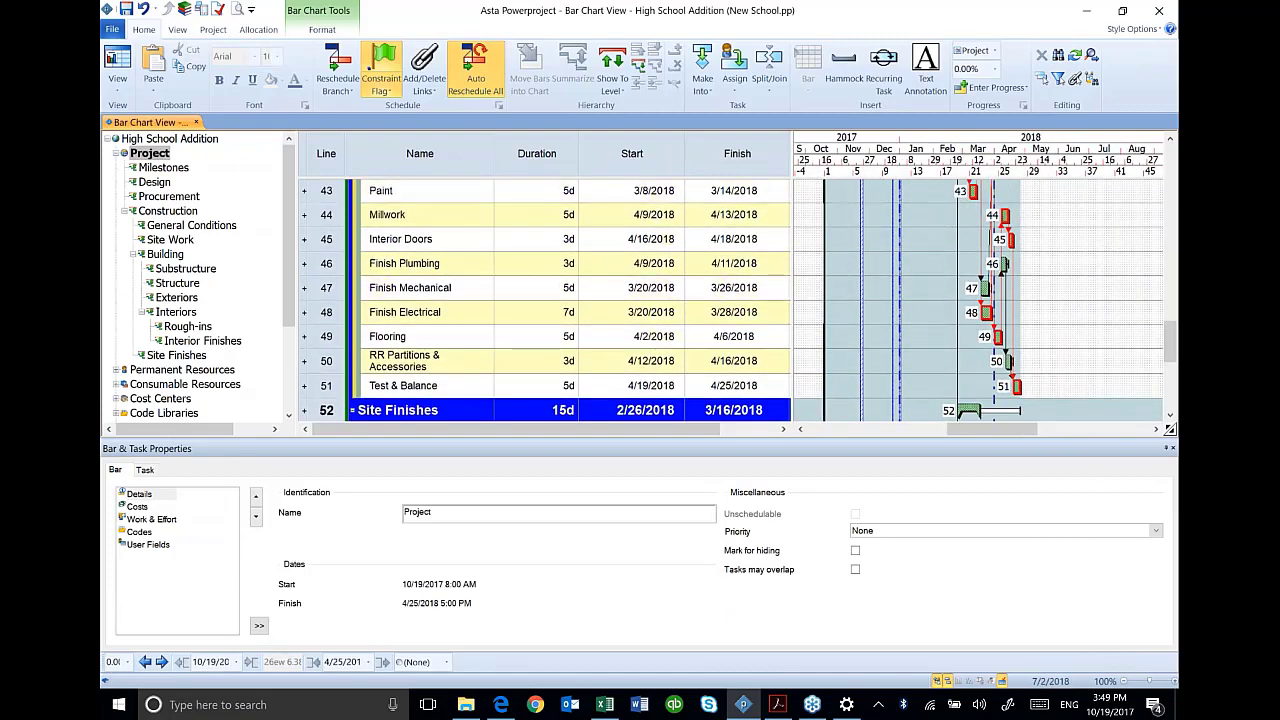
left_click(430, 384)
left_click(430, 384)
scroll(400, 400, "down", 1)
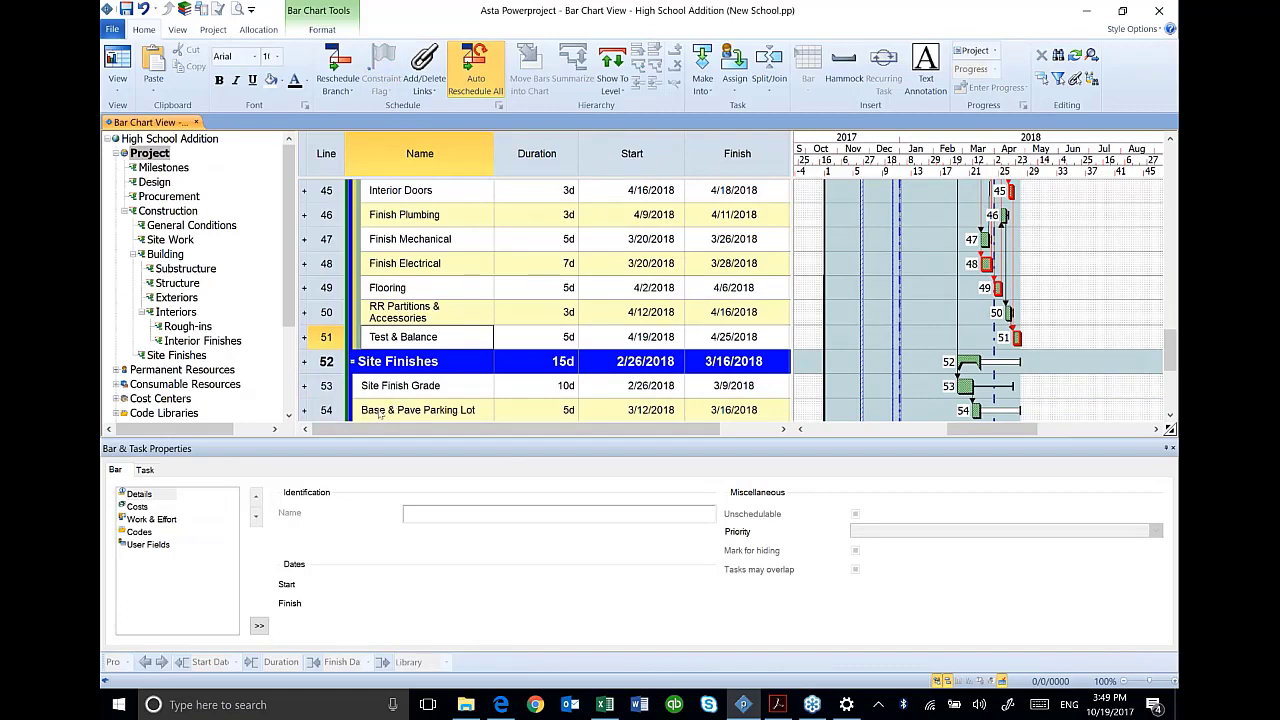
left_click(326, 409)
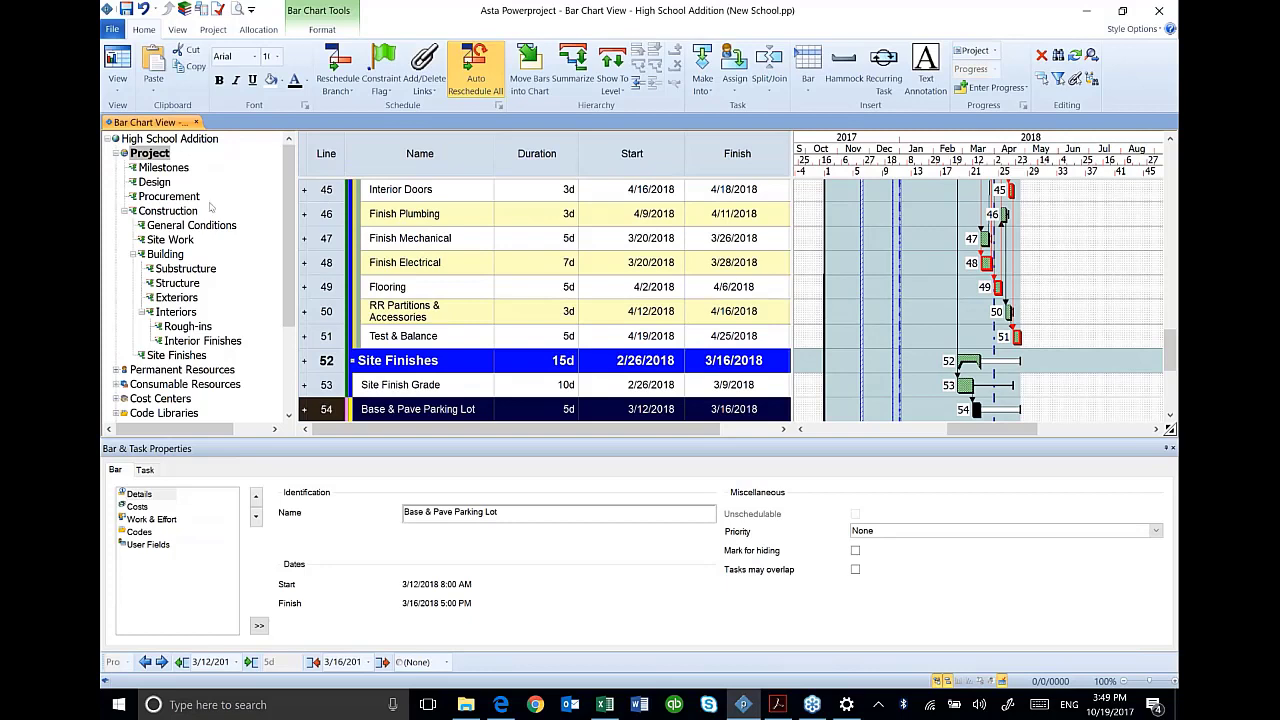
- Show only the General Conditions and Interior Finishes tasks in the schedule
left_click(166, 229)
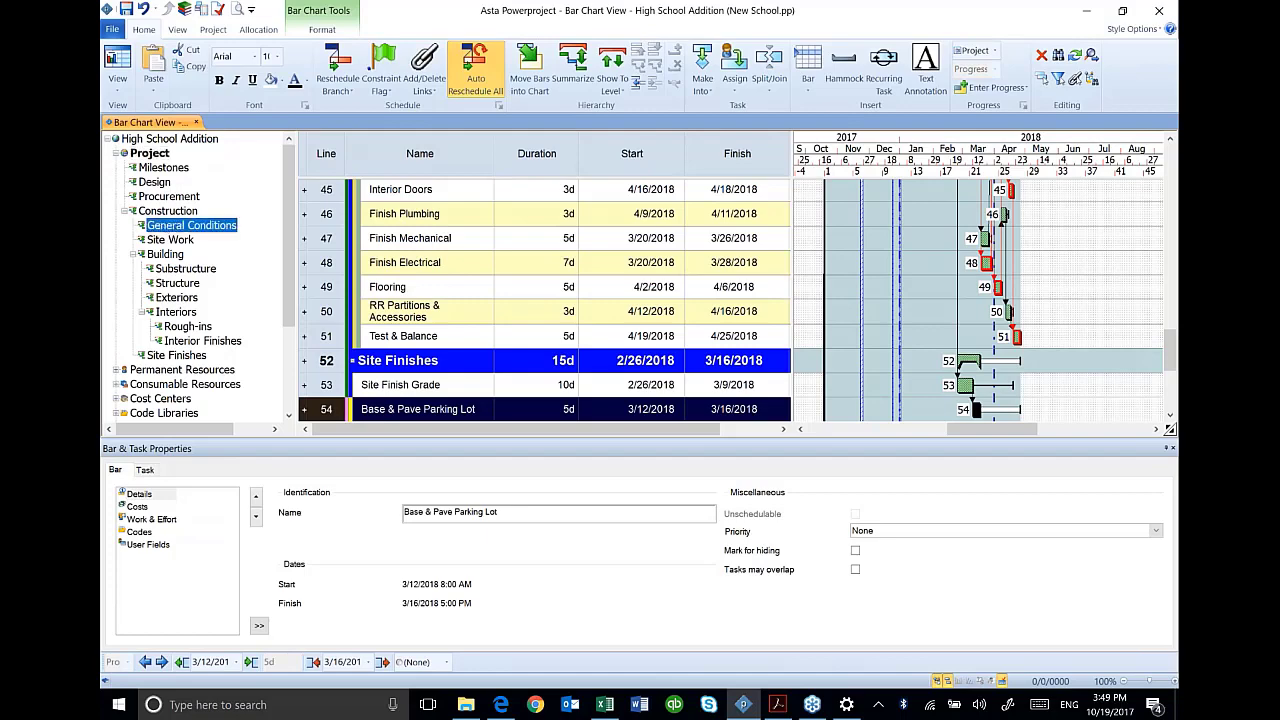
left_click(190, 343, "ctrl")
scroll(778, 332, "down", 2)
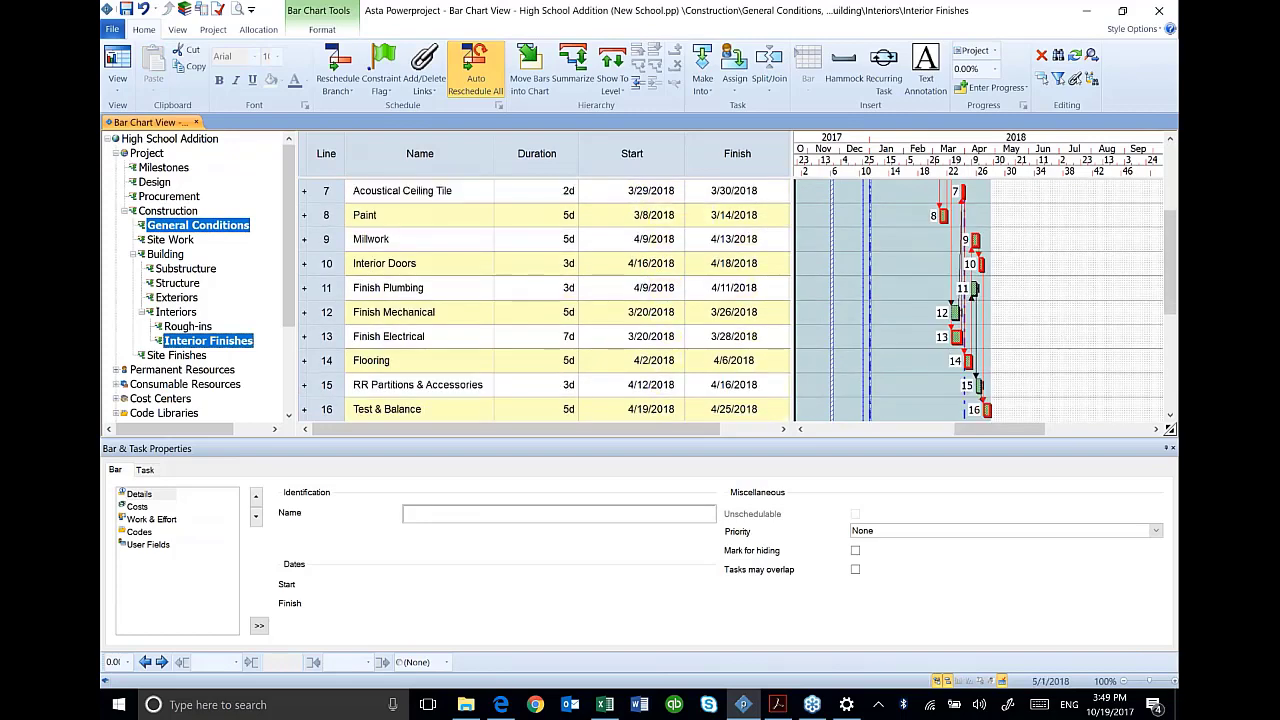
- Undo an accidental task bar and start a finish-to-start link from Test & Balance
mouse_move(997, 409)
left_mouse_down()
mouse_move(867, 409)
mouse_move(1044, 409)
left_mouse_up()
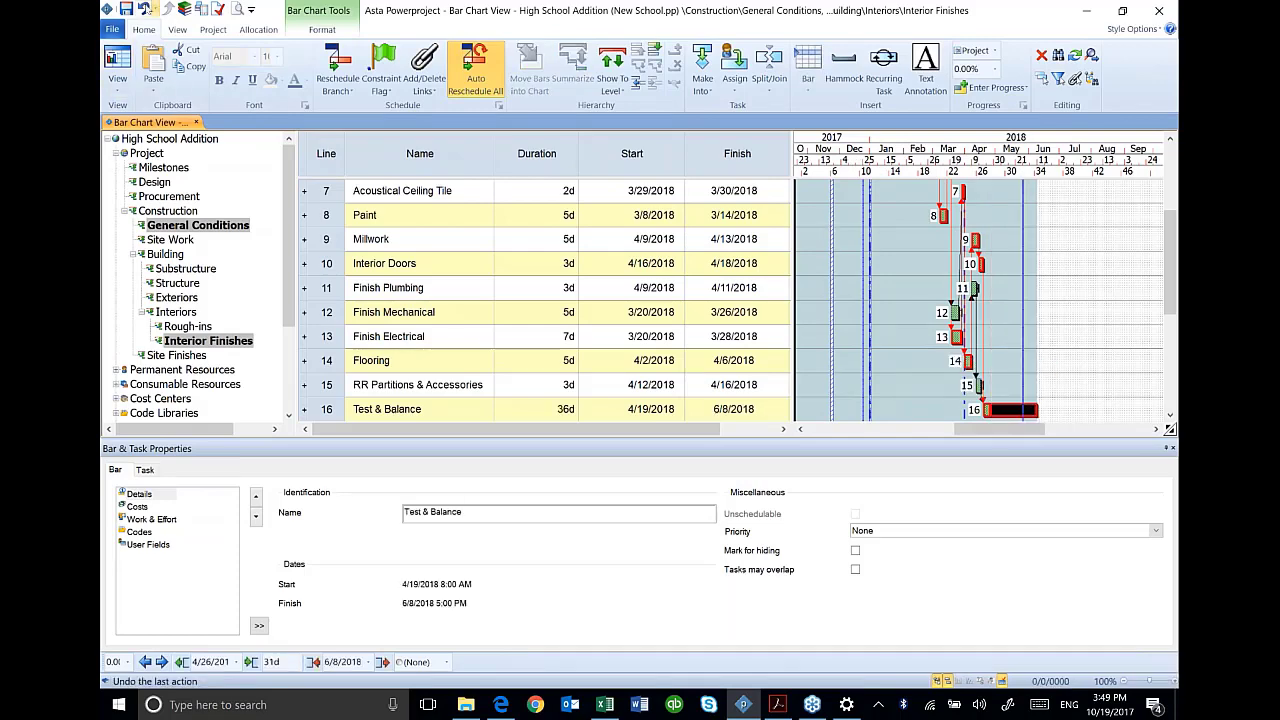
left_click(144, 8)
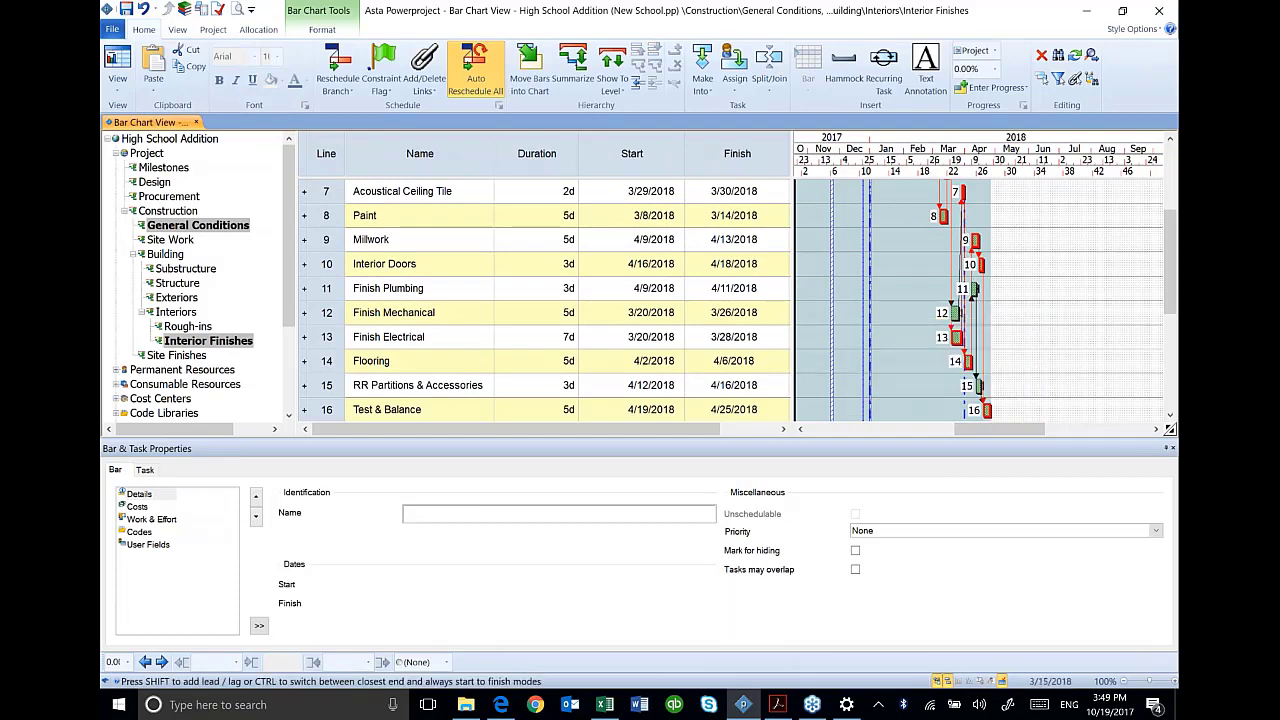
left_click_drag(987, 409, 1098, 397)
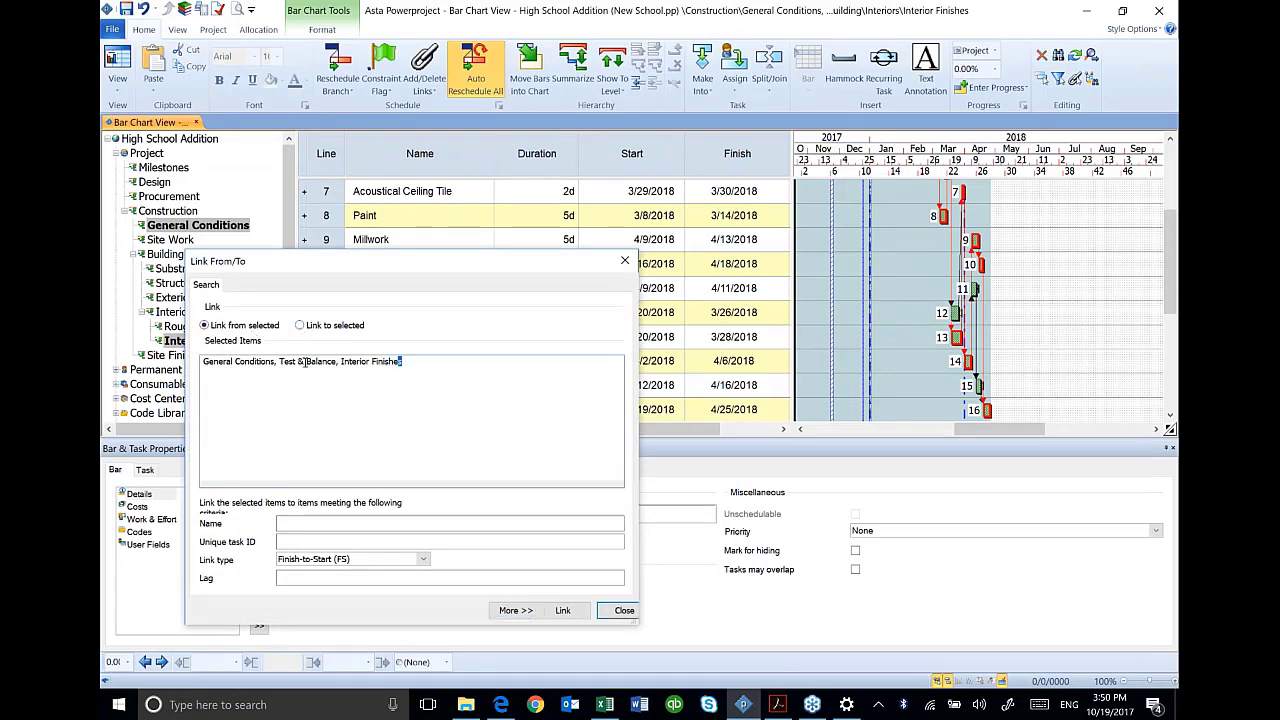
- Link Test & Balance to the successor tasks matching the name 'final*'
left_click_drag(404, 362, 203, 362)
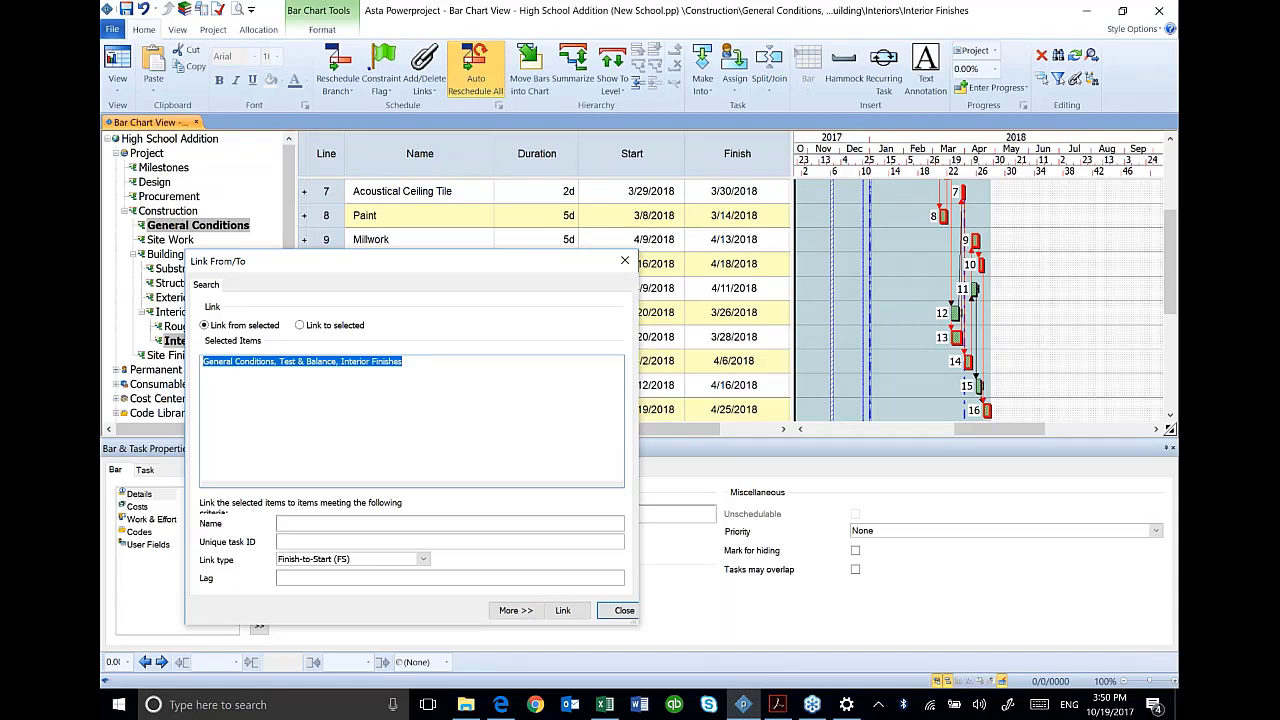
left_click(300, 523)
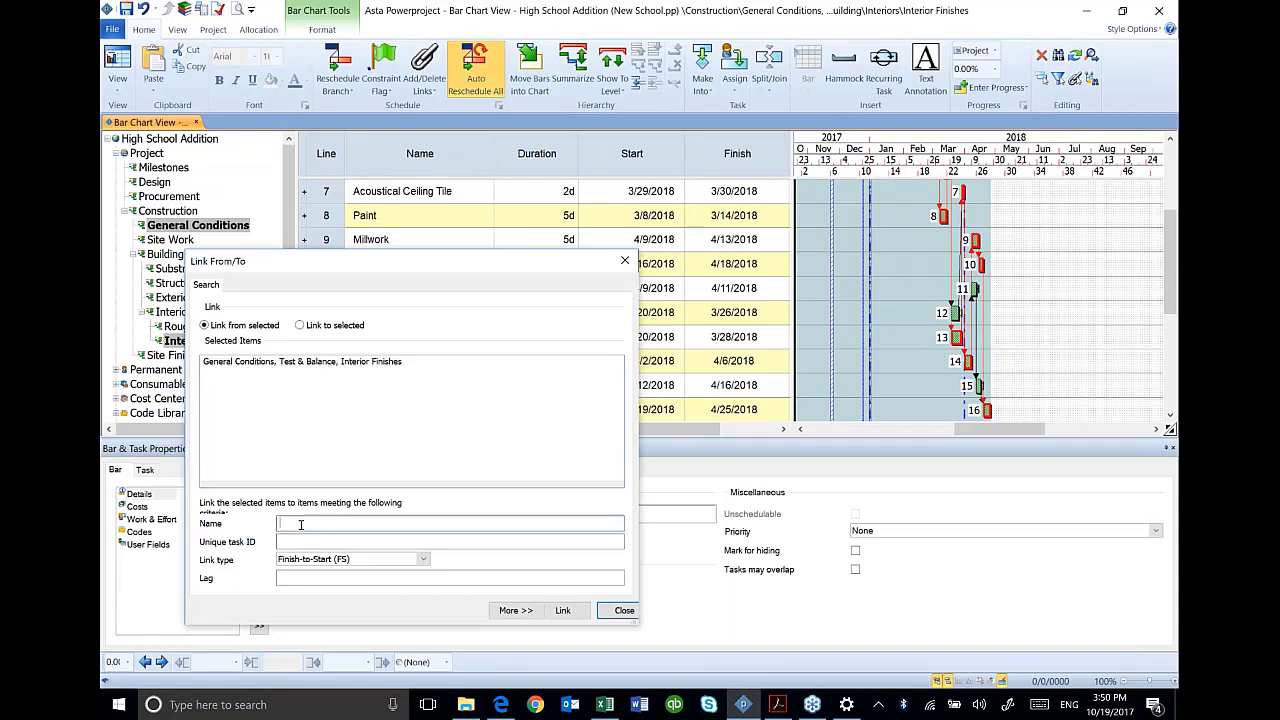
type("final*")
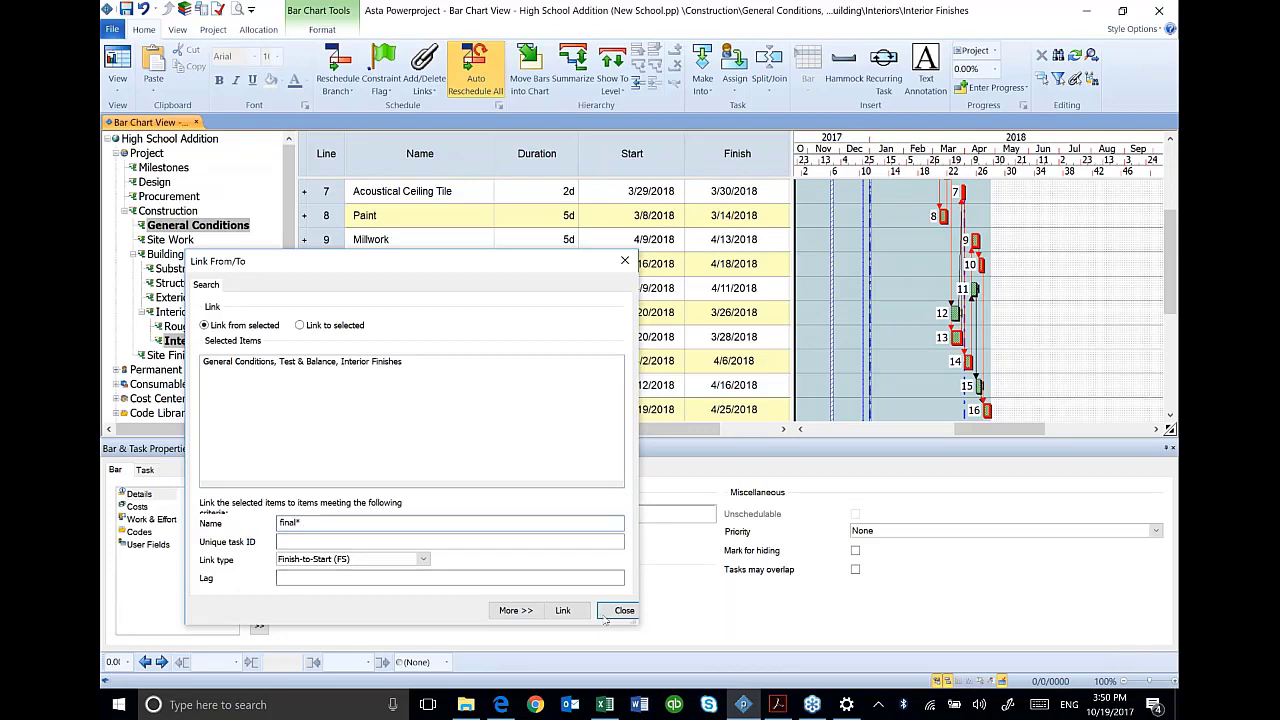
left_click(563, 610)
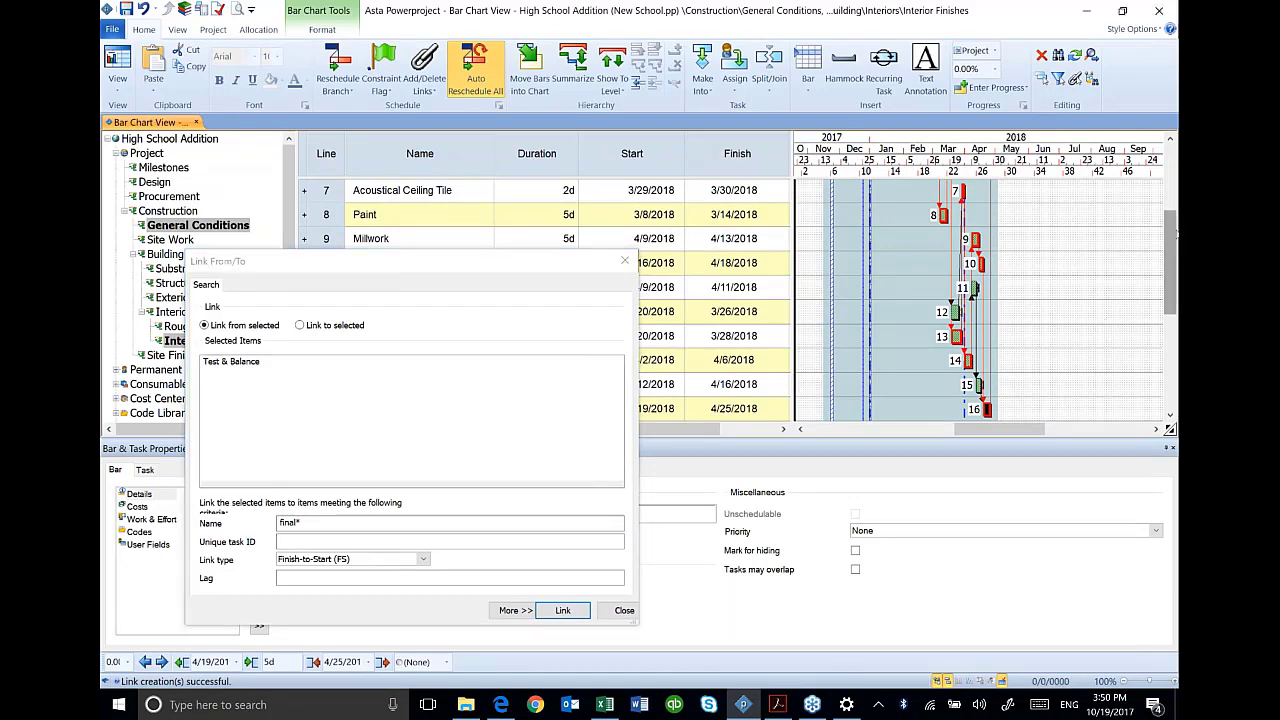
- Link Base & Pave Parking Lot from Site Finishes to Final Clean, then close the link dialog
left_click_drag(1170, 262, 1170, 347)
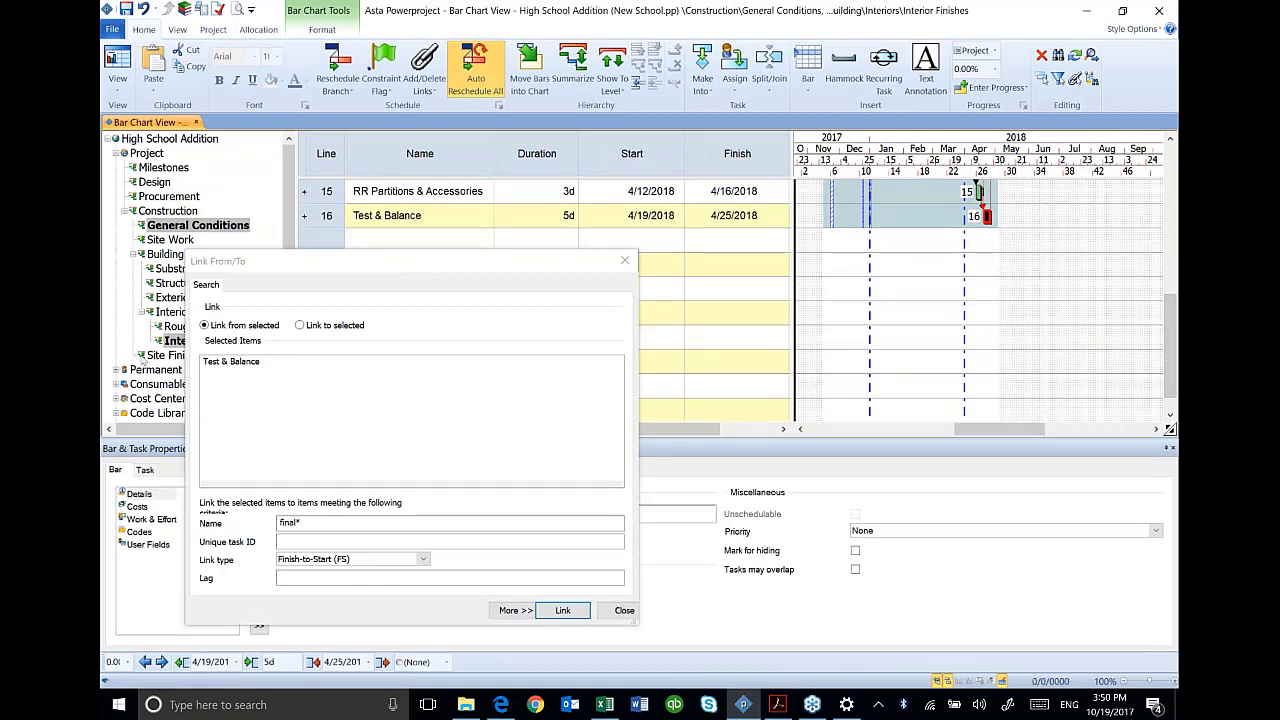
left_click(160, 355)
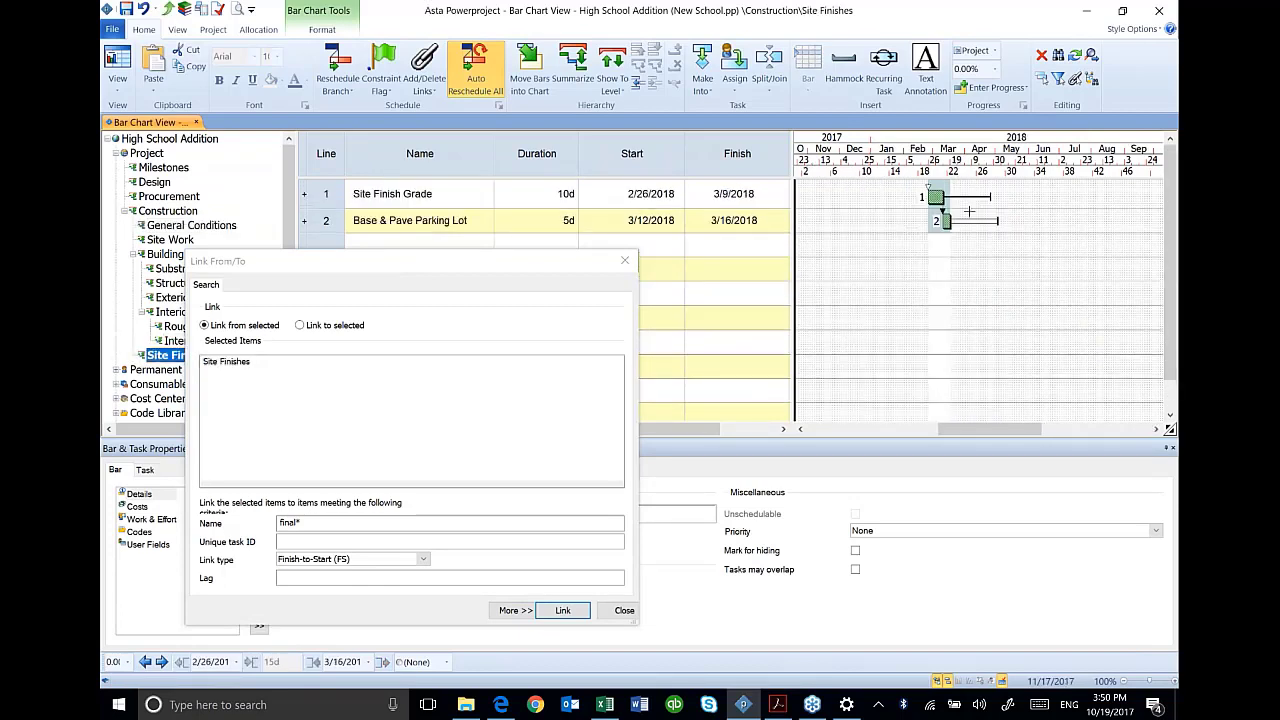
left_click(325, 221)
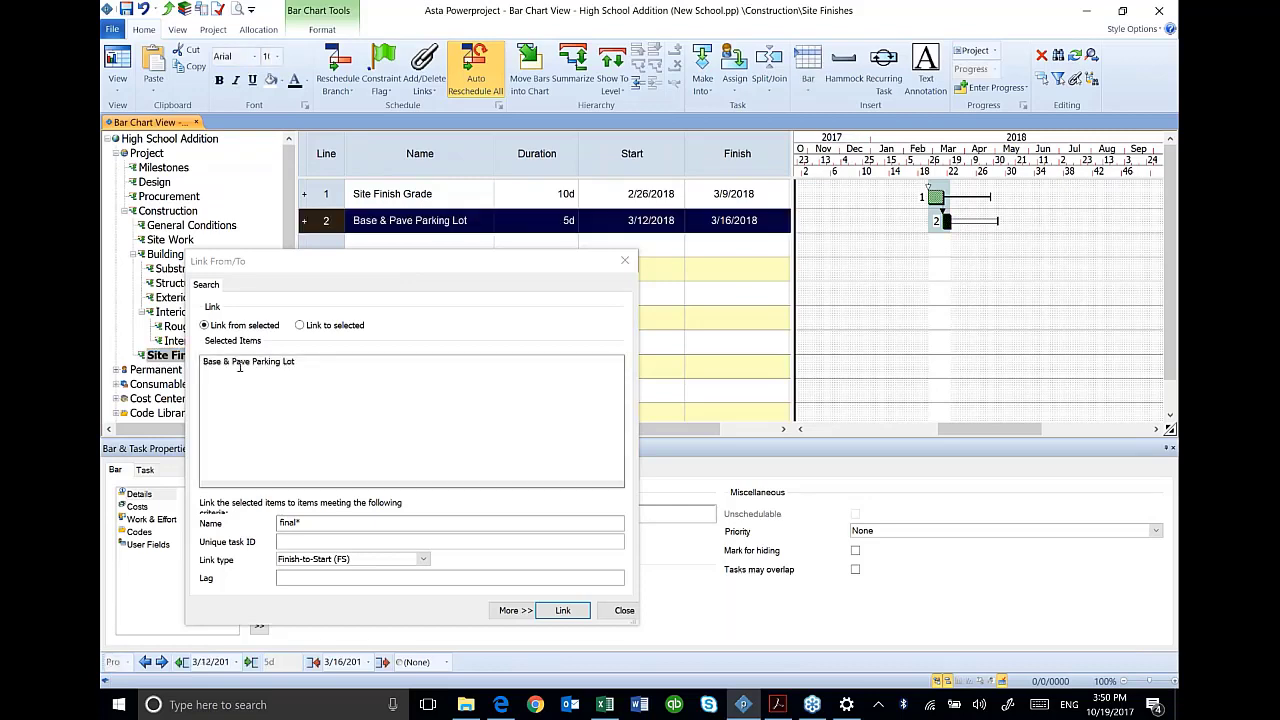
left_click(566, 611)
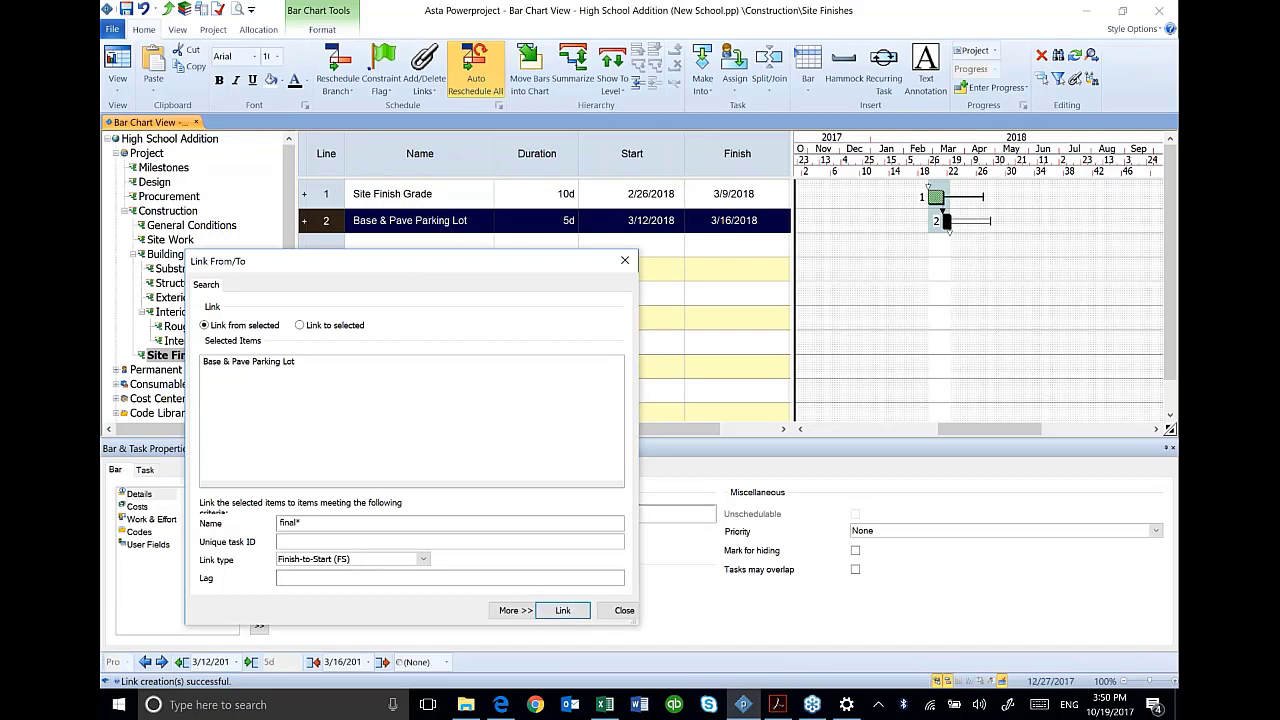
left_click(625, 260)
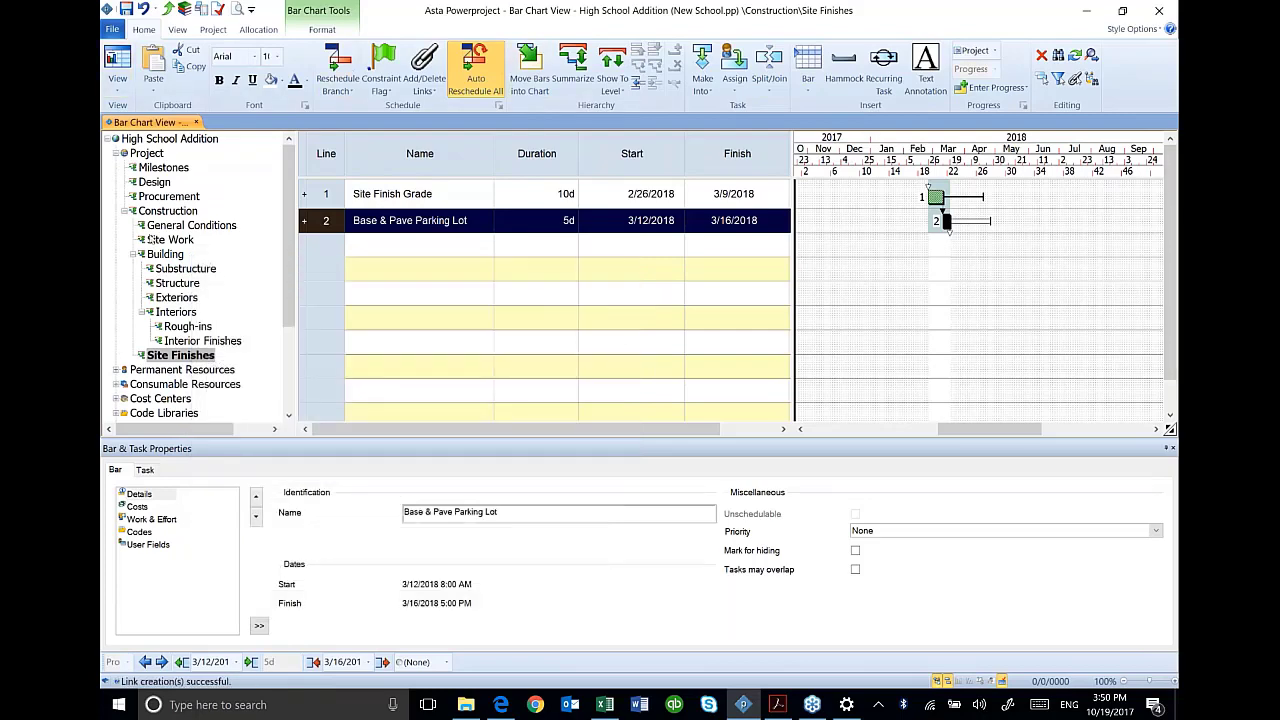
- Show all Project tasks again and select the Start column for sorting by start date
left_click(140, 154)
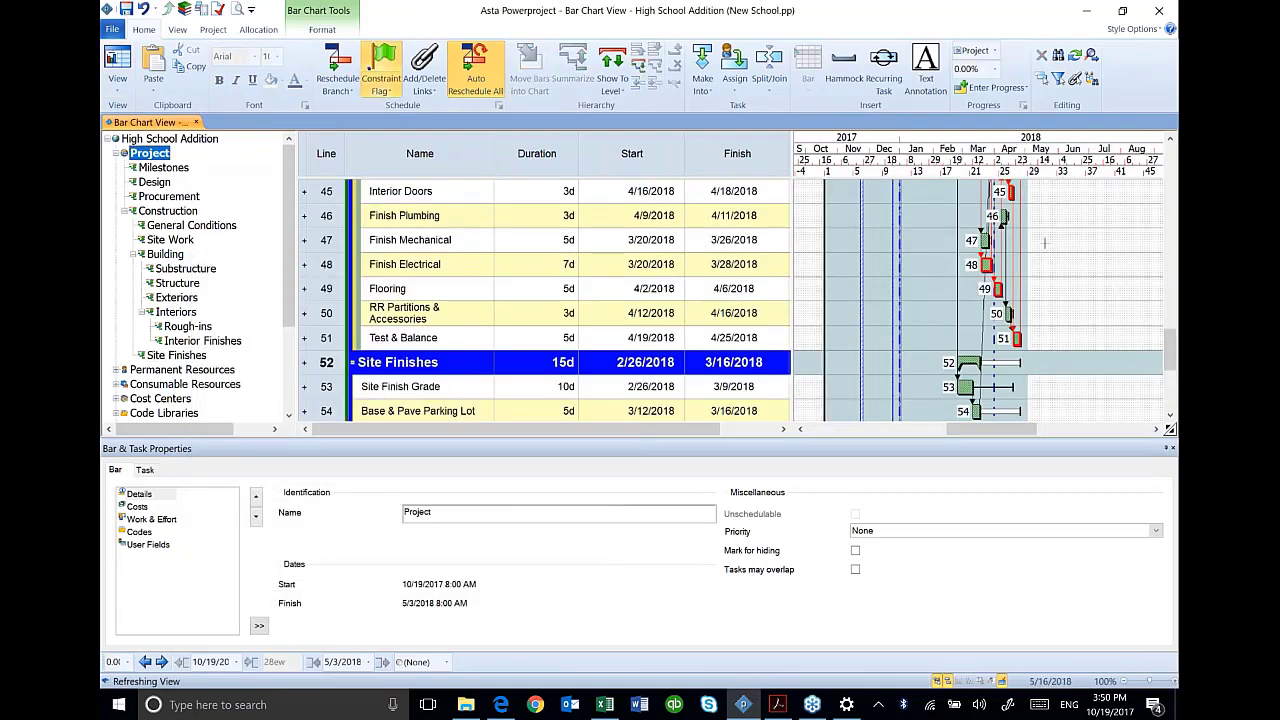
scroll(570, 300, "up", 5)
left_click(660, 160)
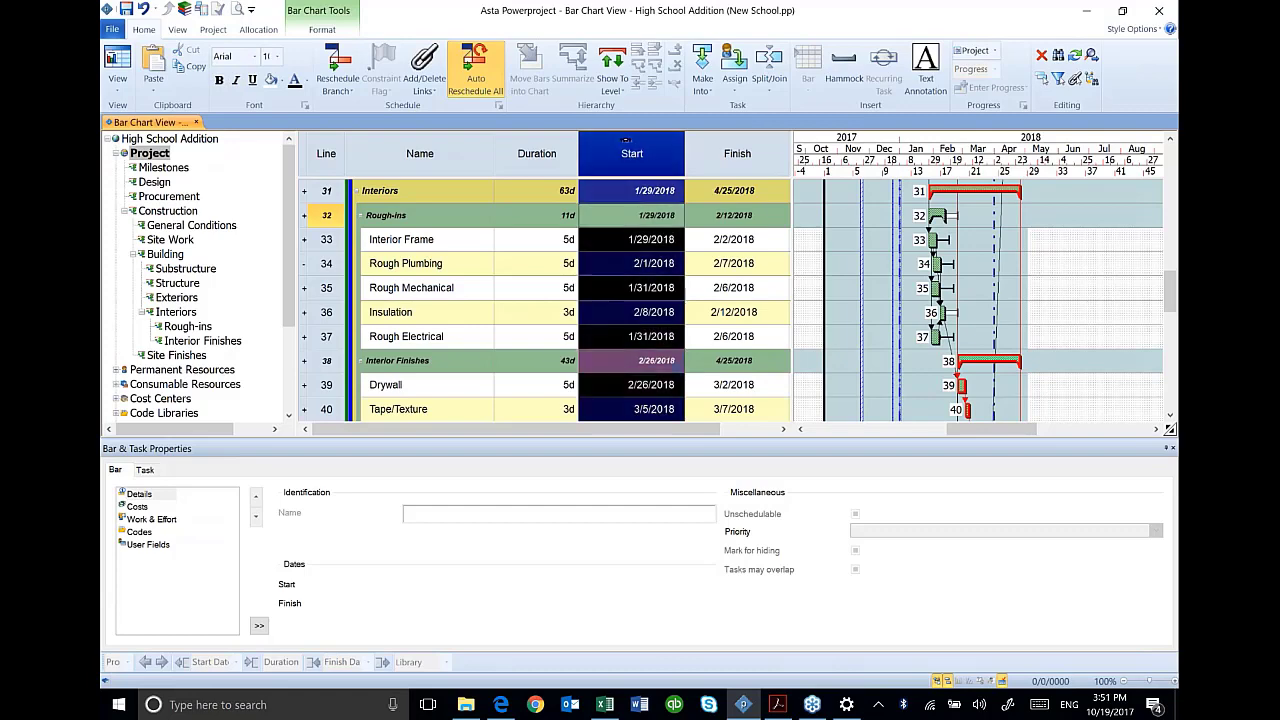
left_click_drag(1172, 283, 1172, 165)
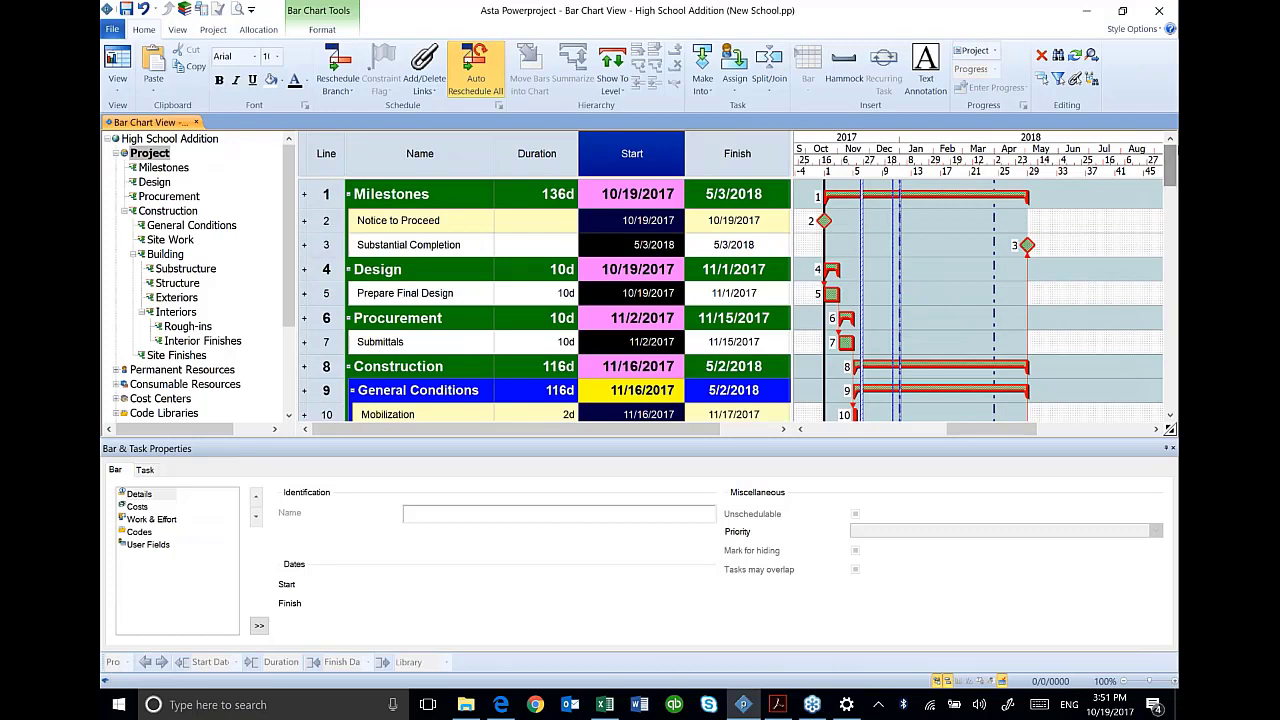